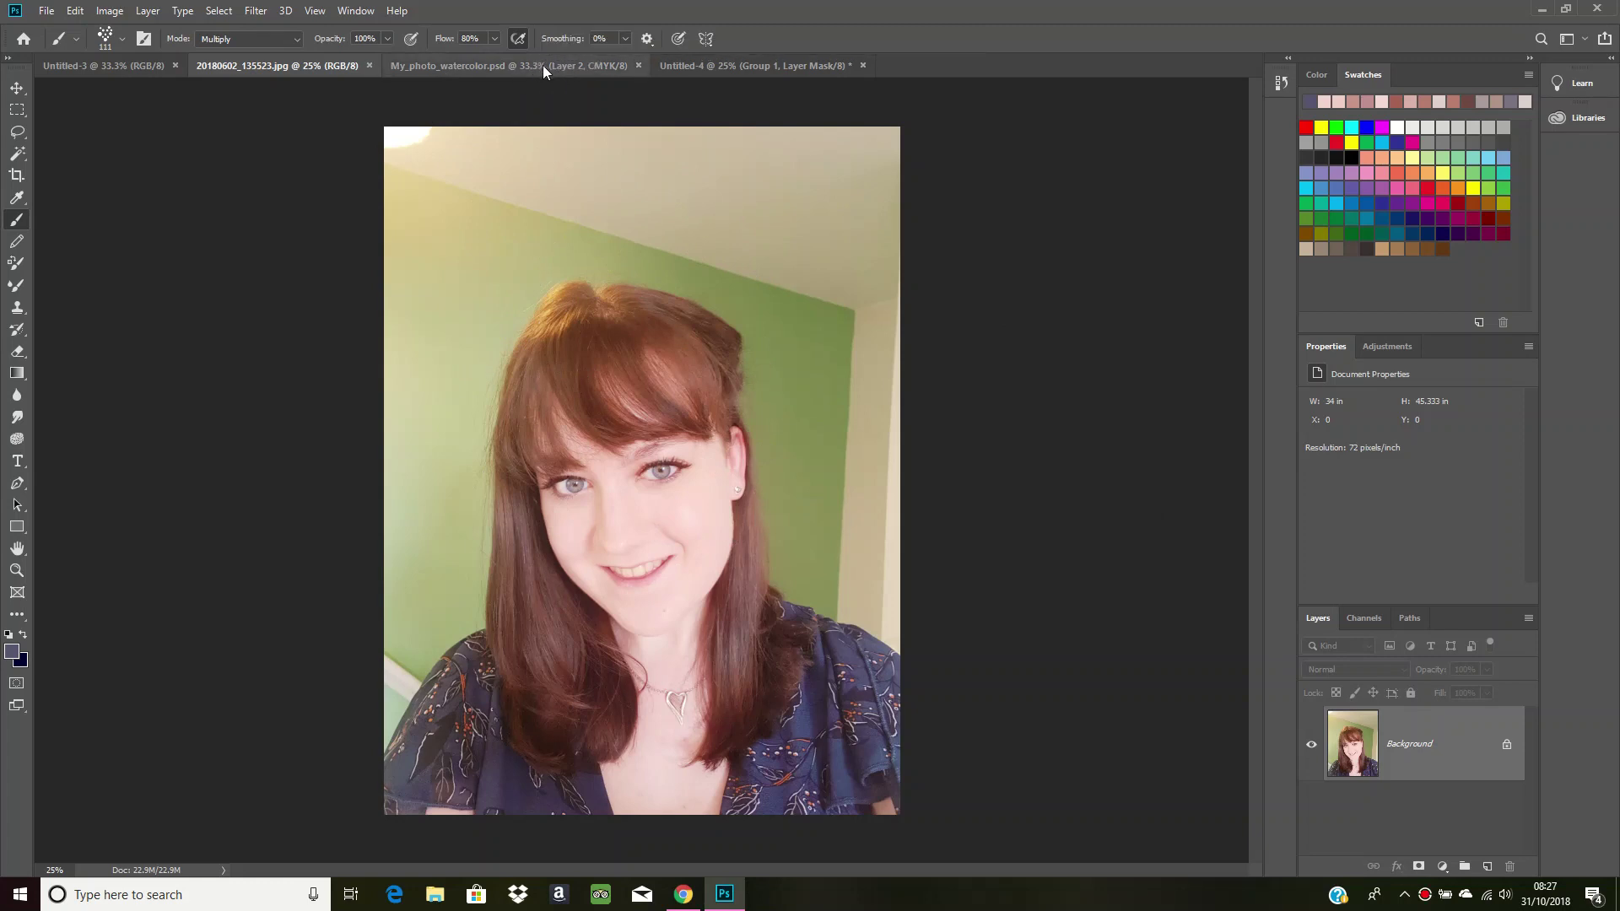
- View the painted portrait in My_photo_watercolor.psd and the masked group in the Untitled-4 document
click(540, 64)
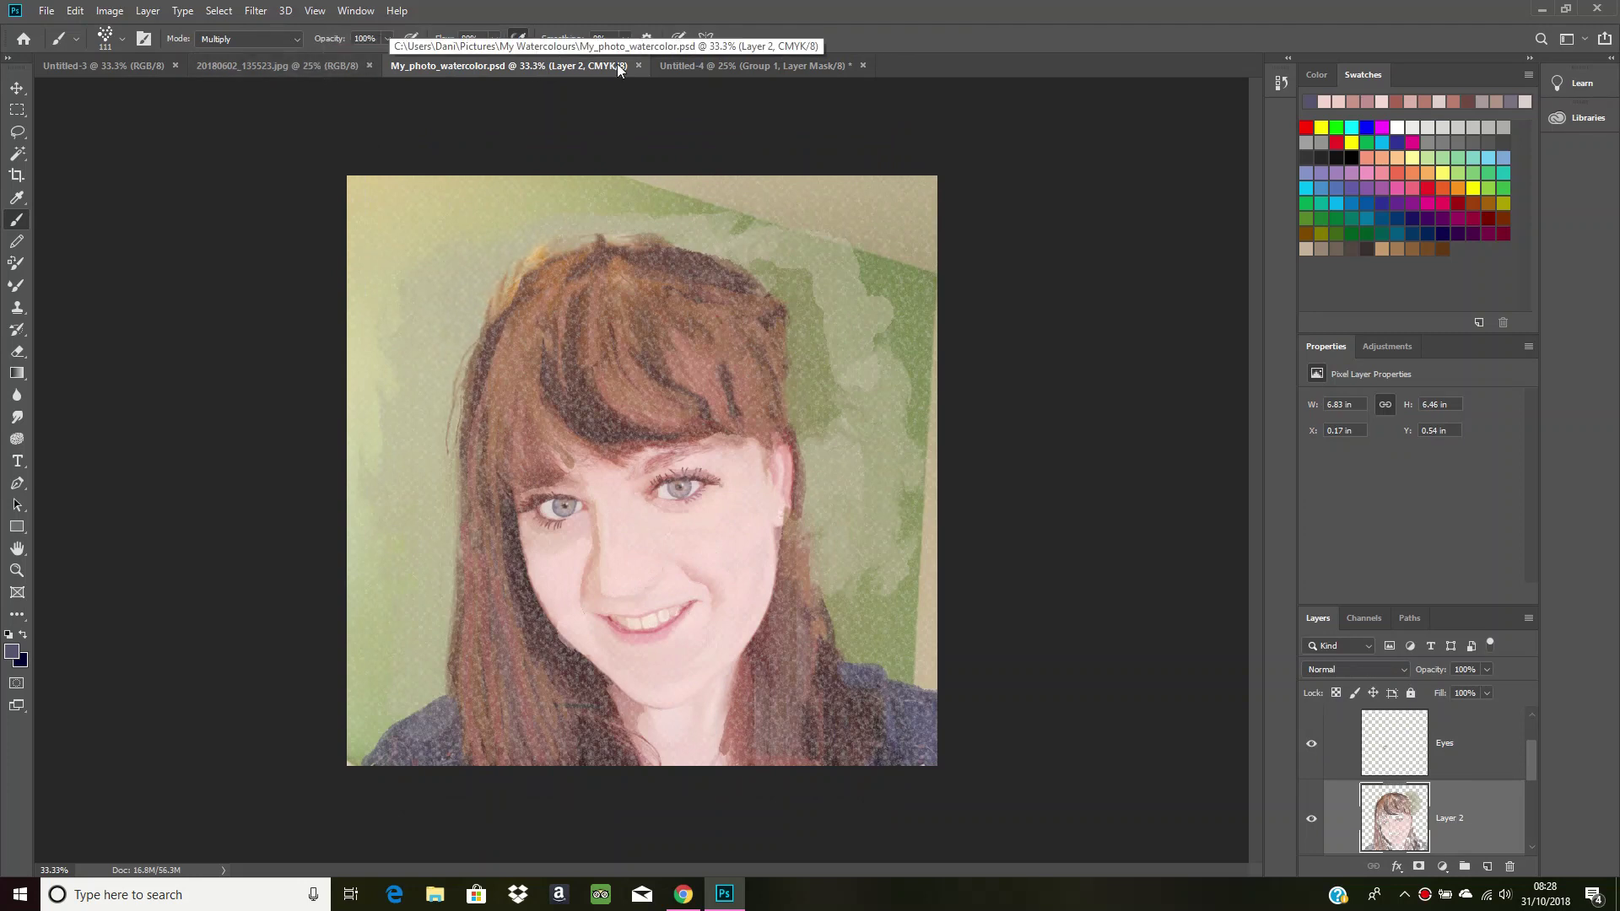
click(742, 67)
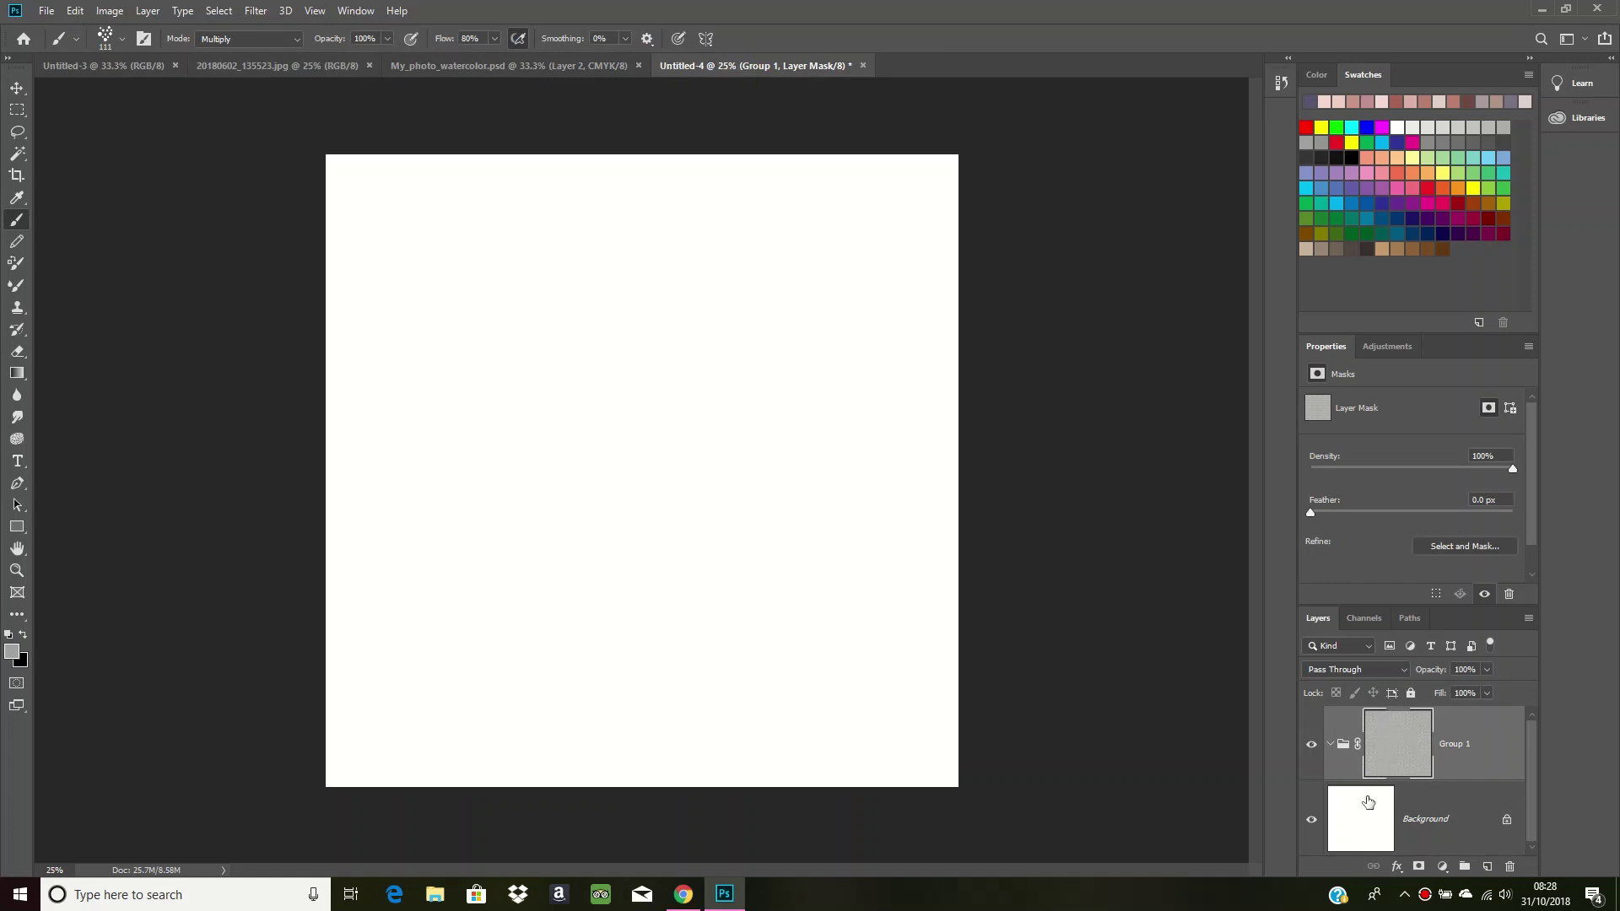
- Create a new 10 x 10 inch document at 300 pixels/inch in 8-bit CMYK Color with a white background
click(48, 11)
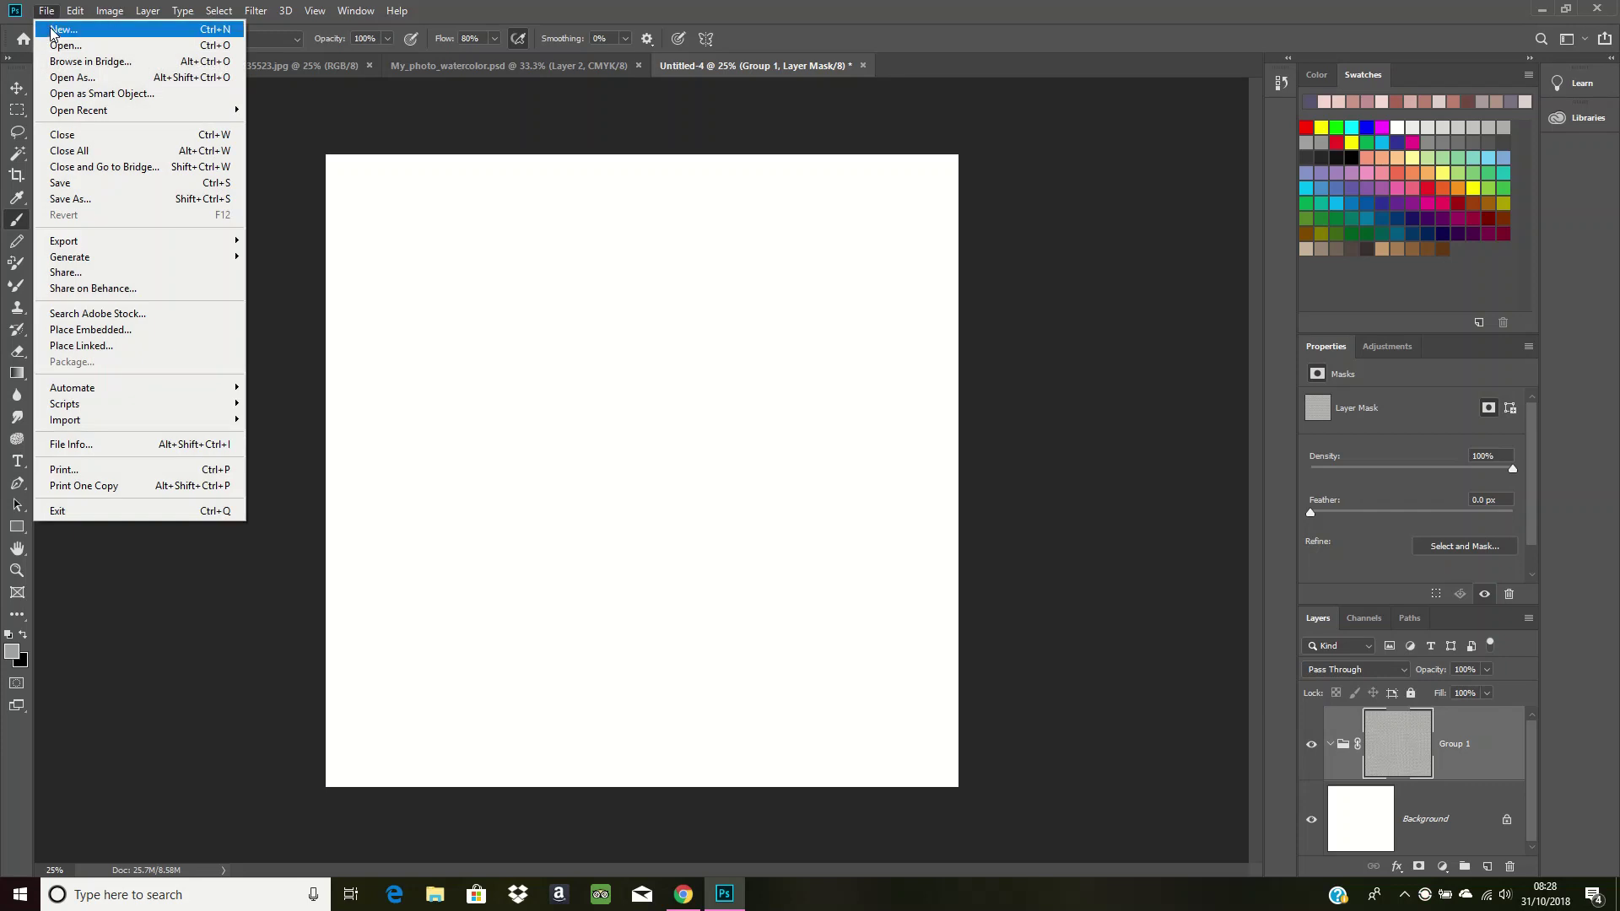
click(54, 33)
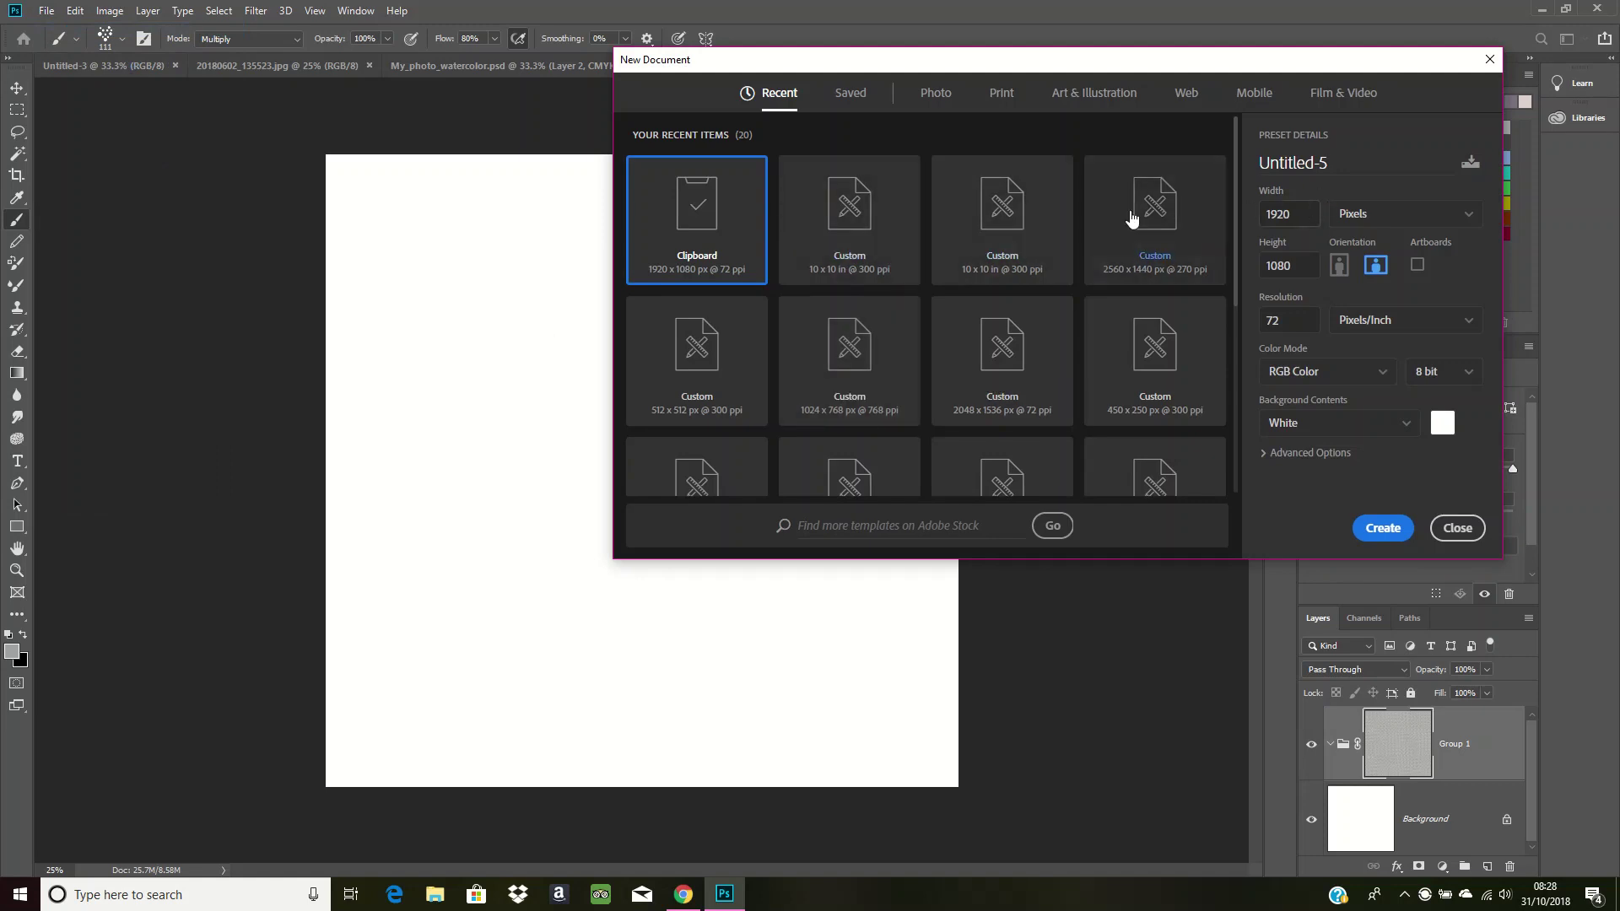
click(866, 246)
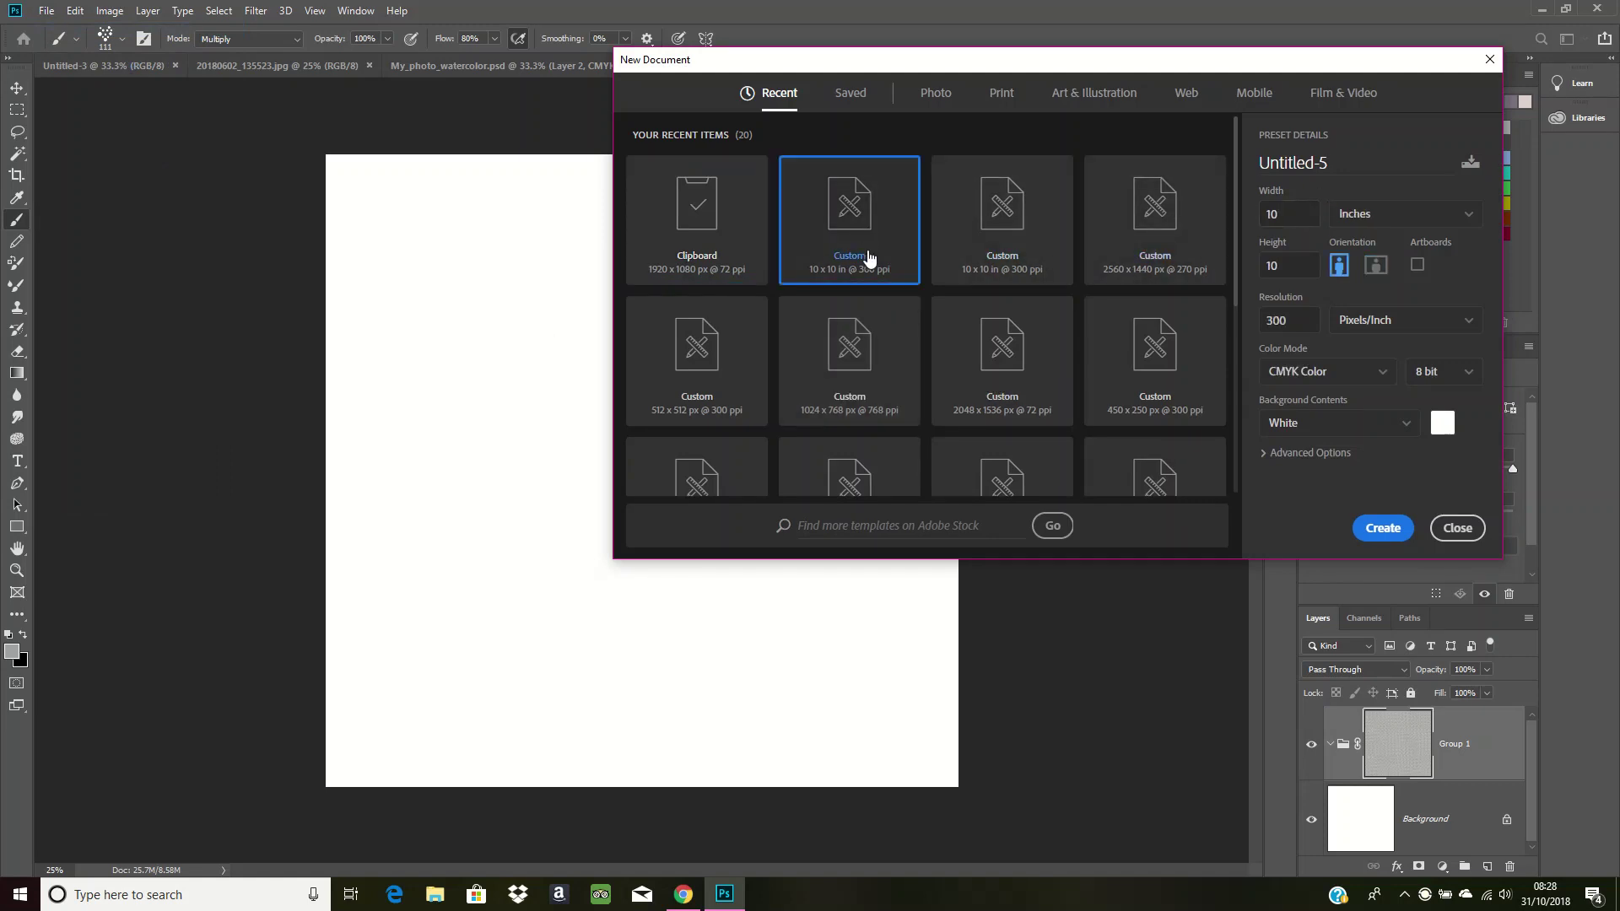
click(1386, 219)
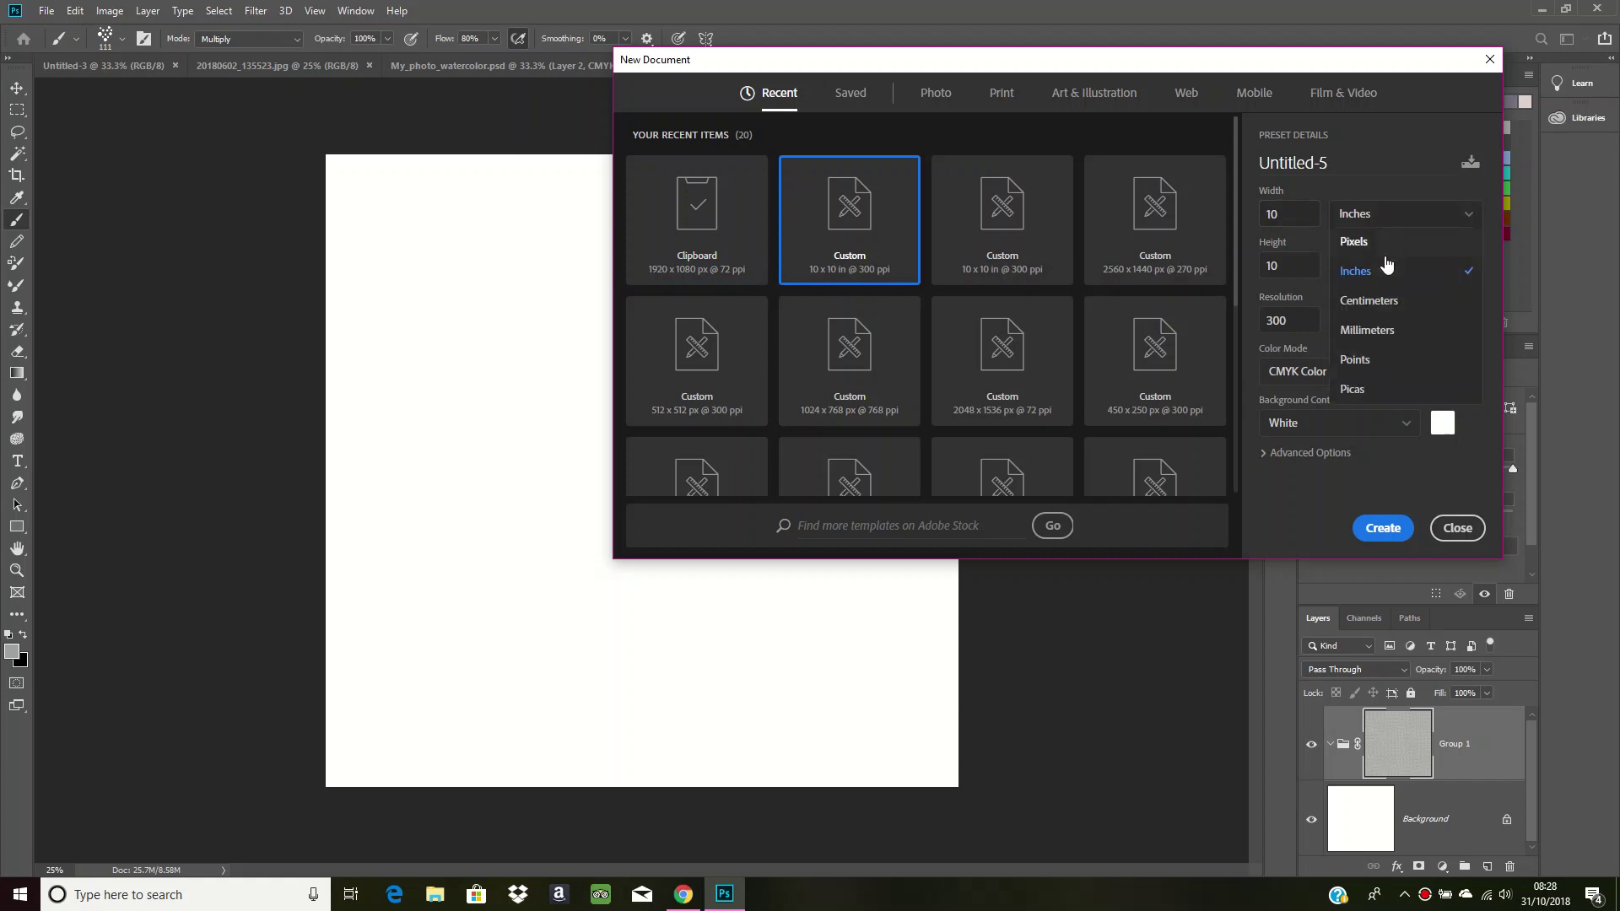
click(1385, 267)
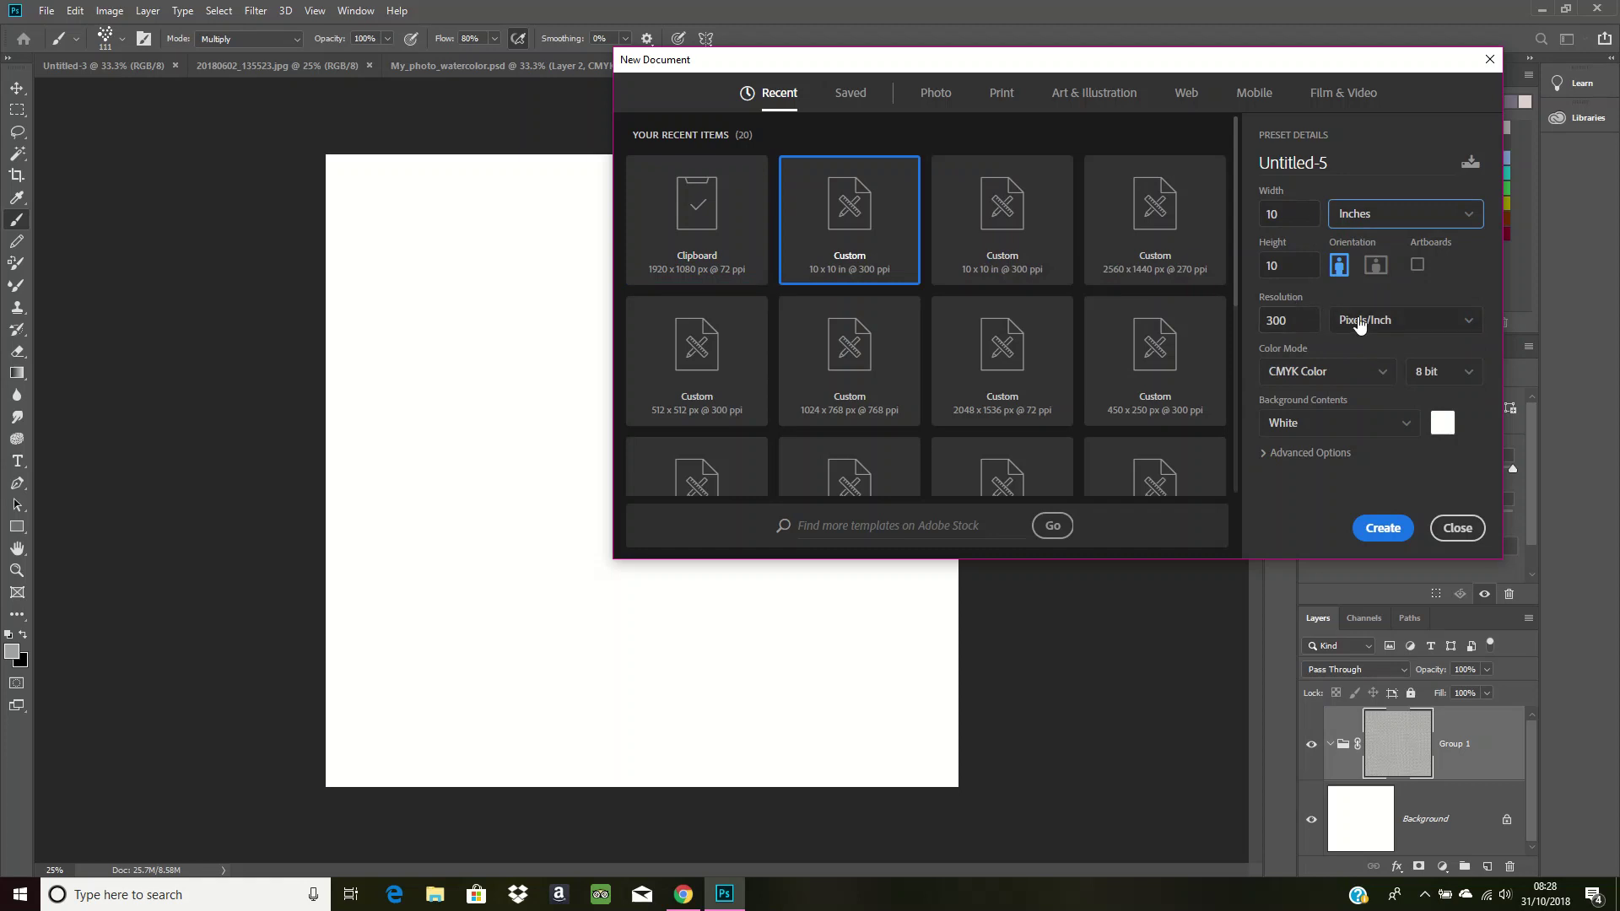
click(1358, 379)
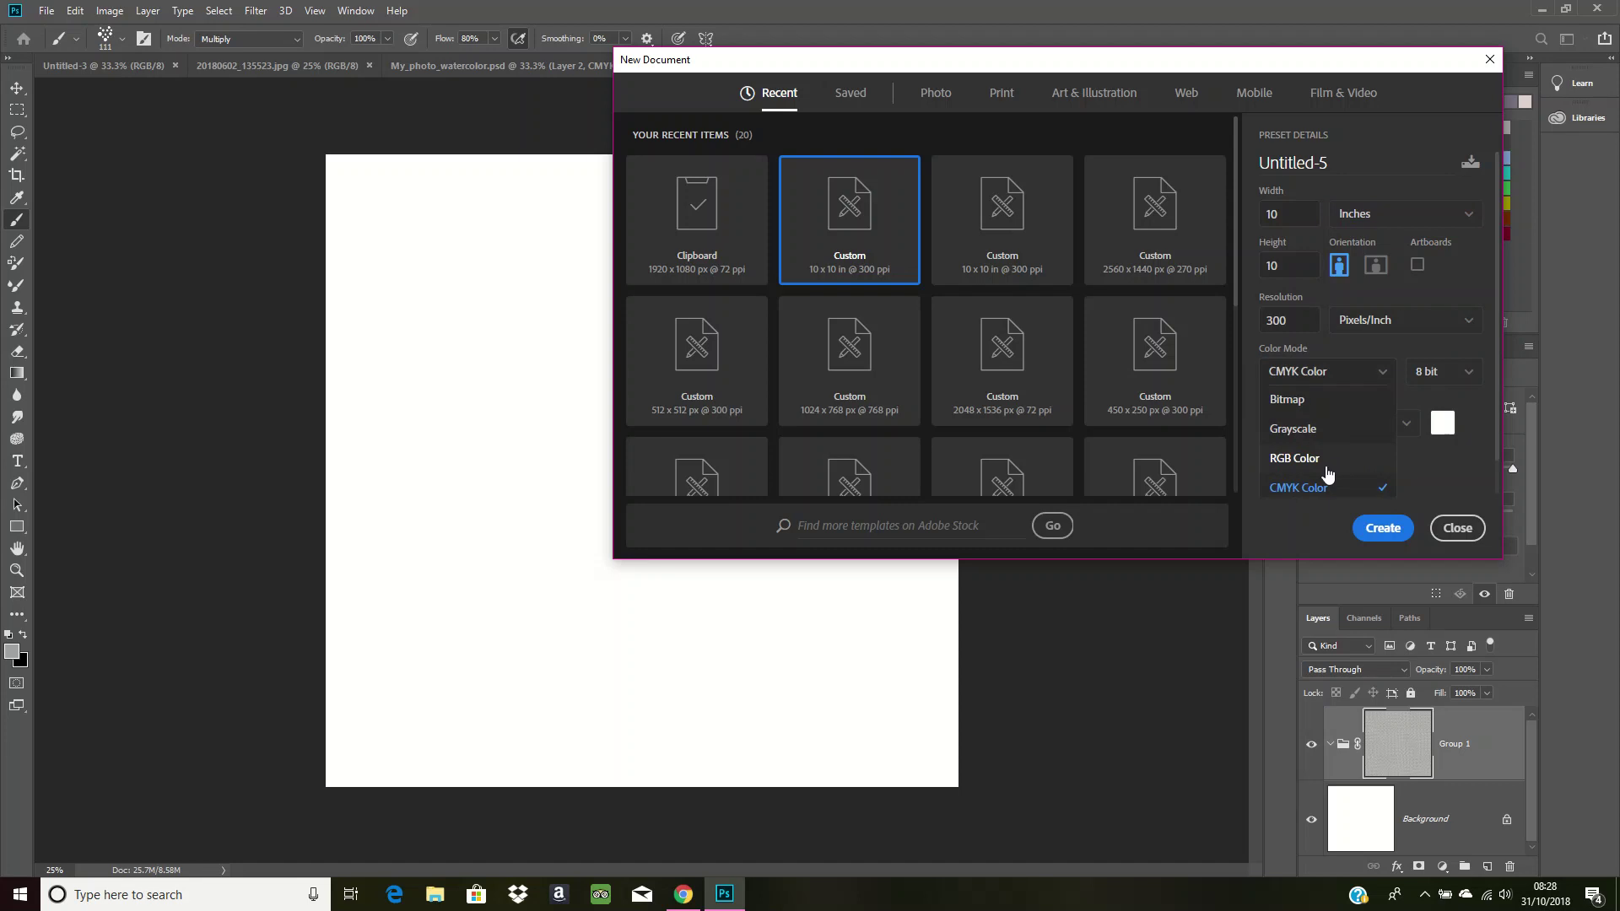
click(1327, 491)
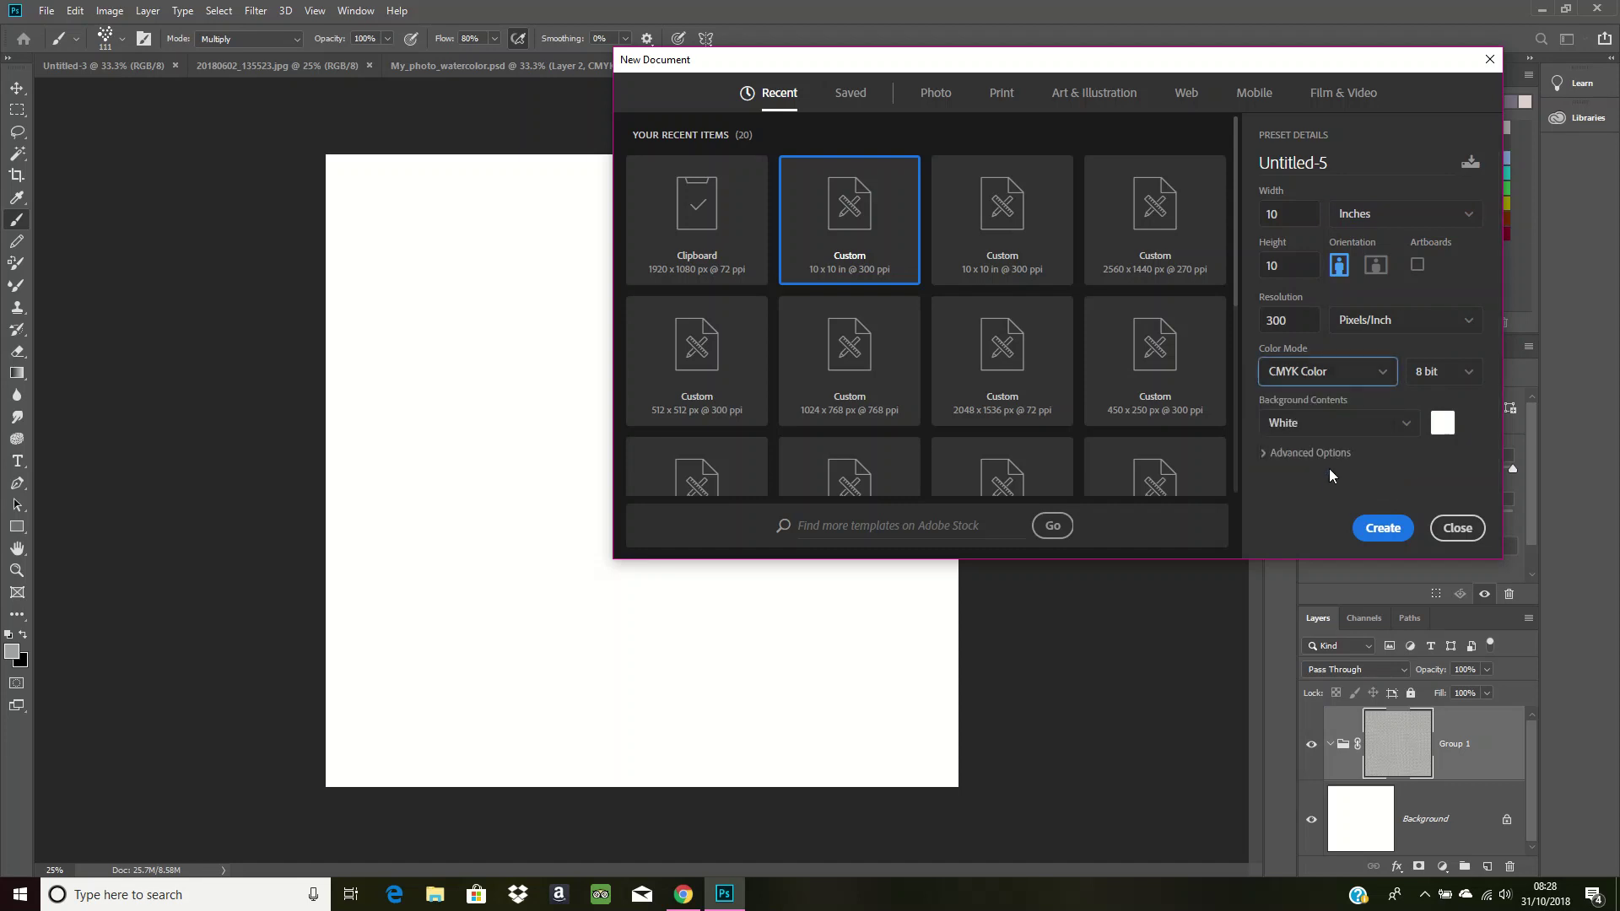
click(1335, 372)
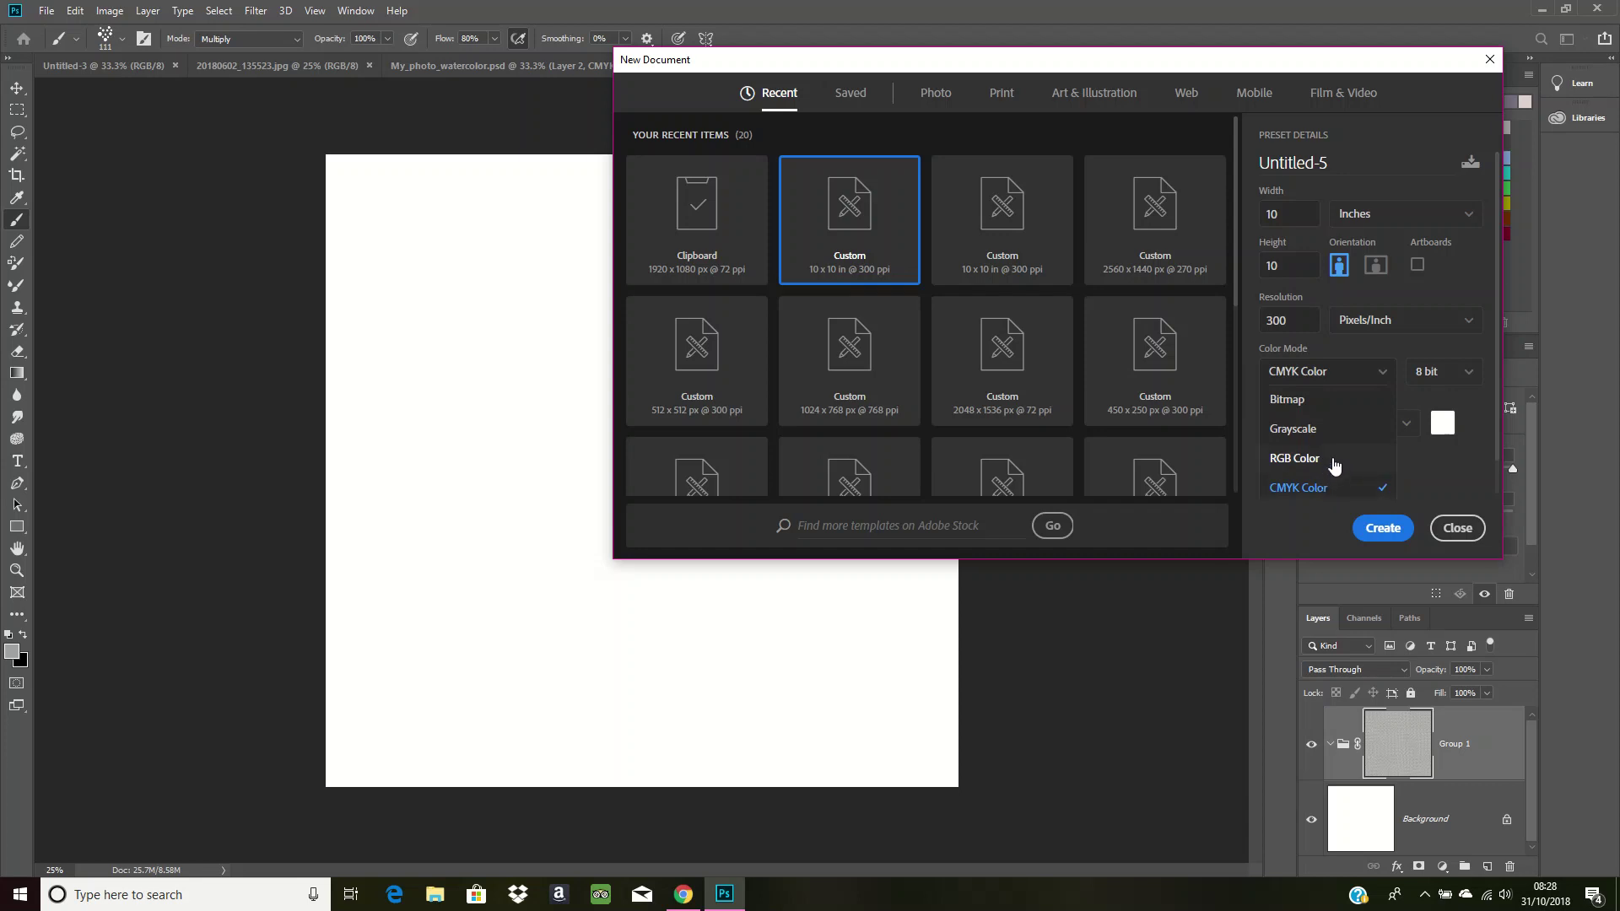
click(1322, 489)
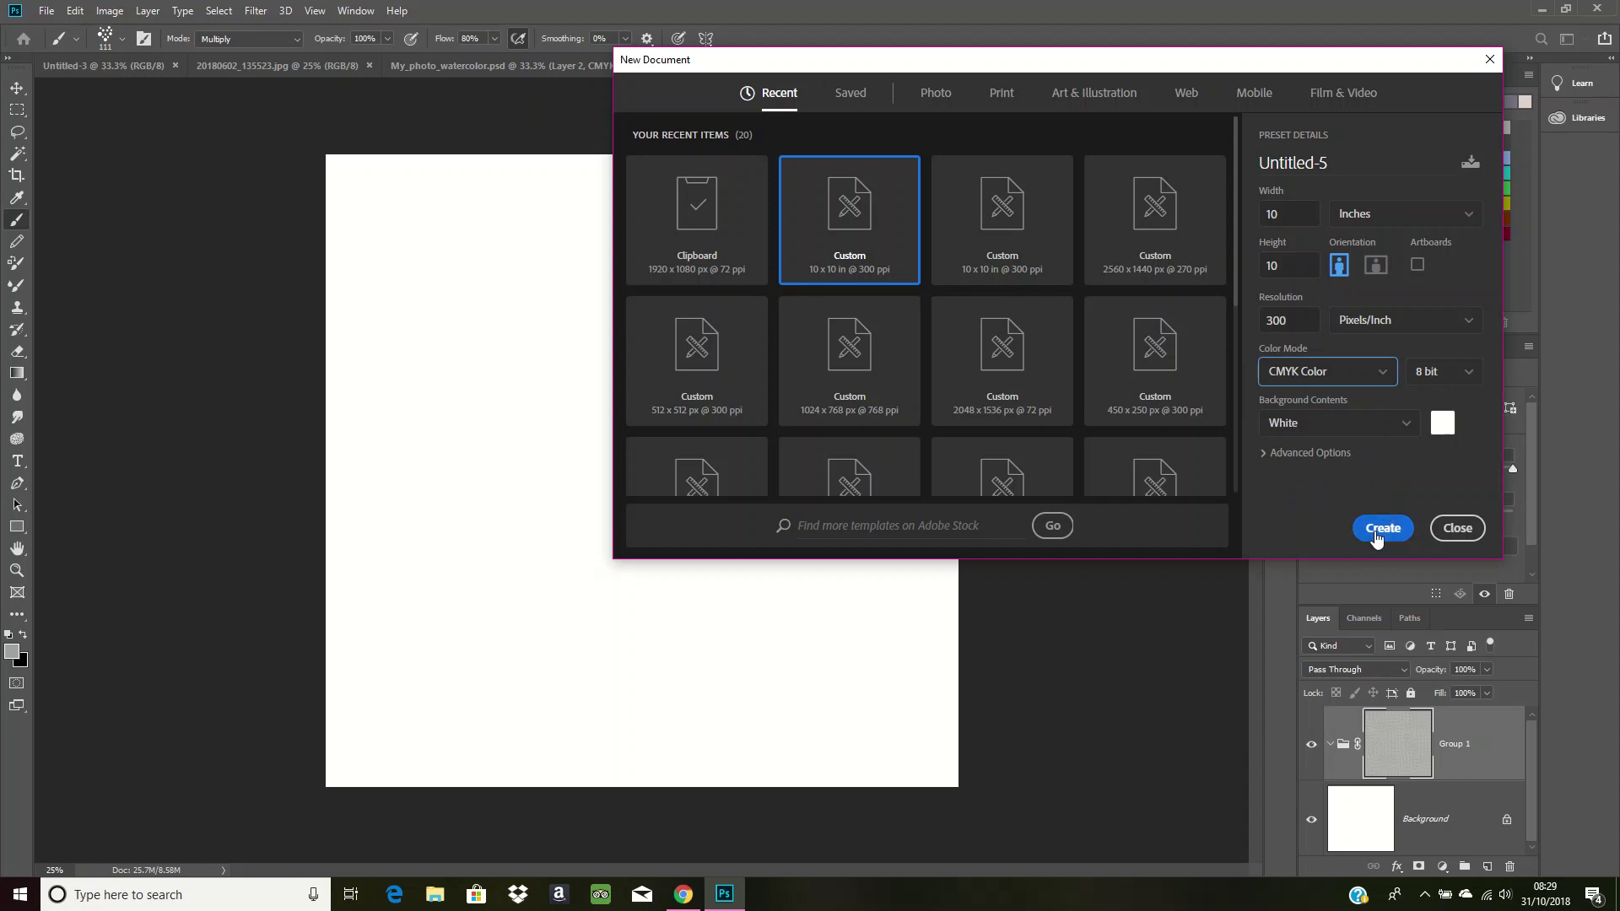
click(1377, 535)
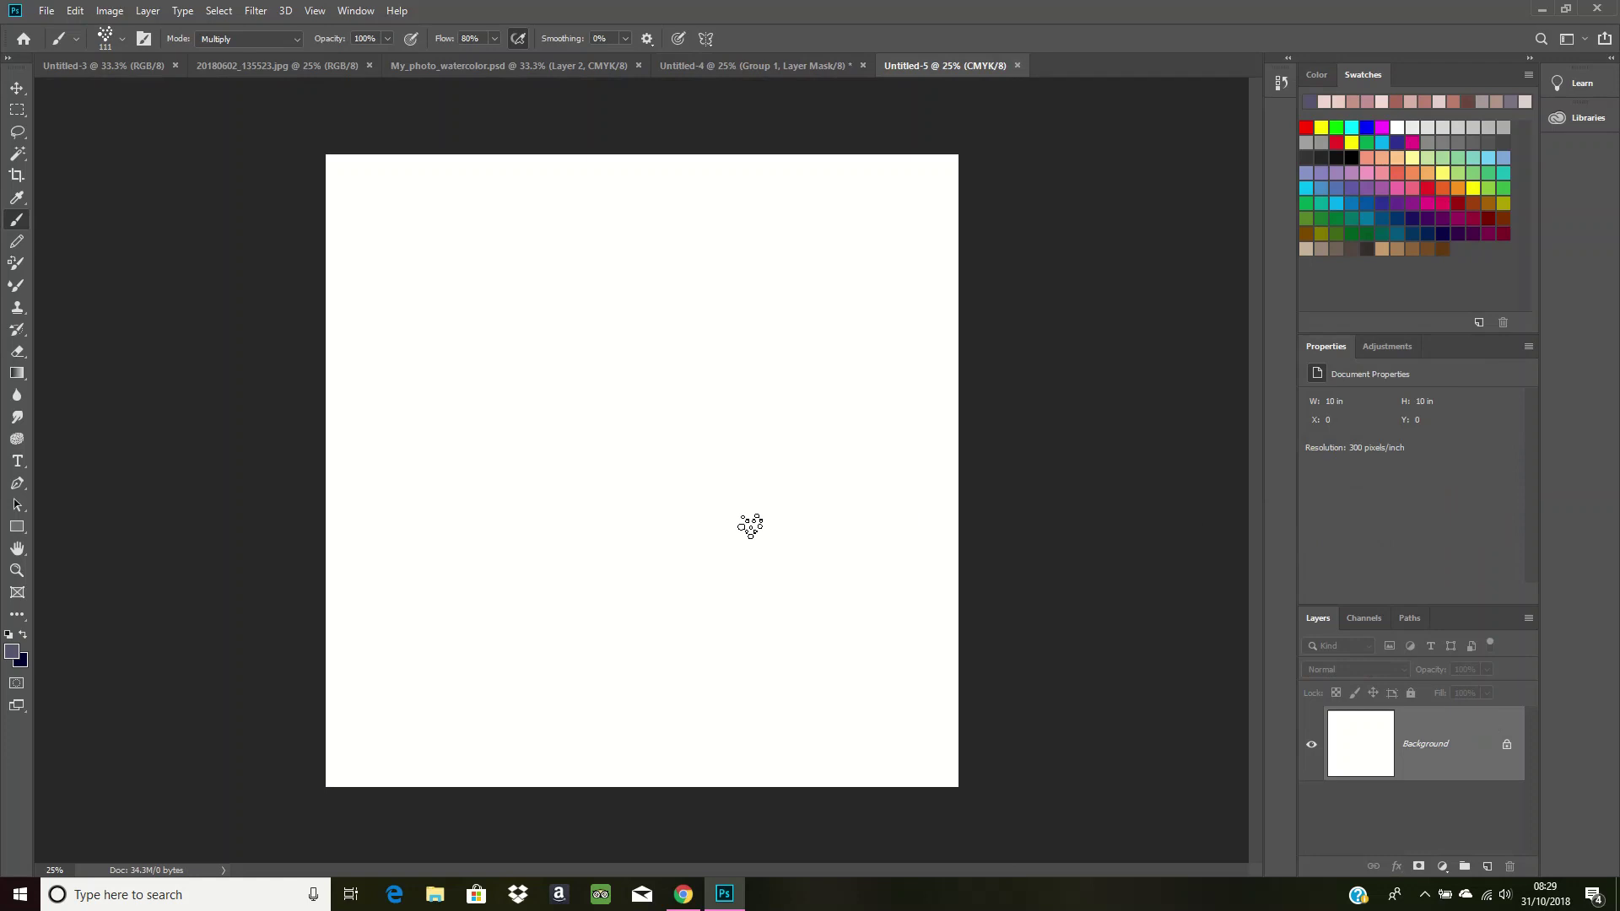
- Add a layer group above the Background and give it a layer mask
click(1465, 868)
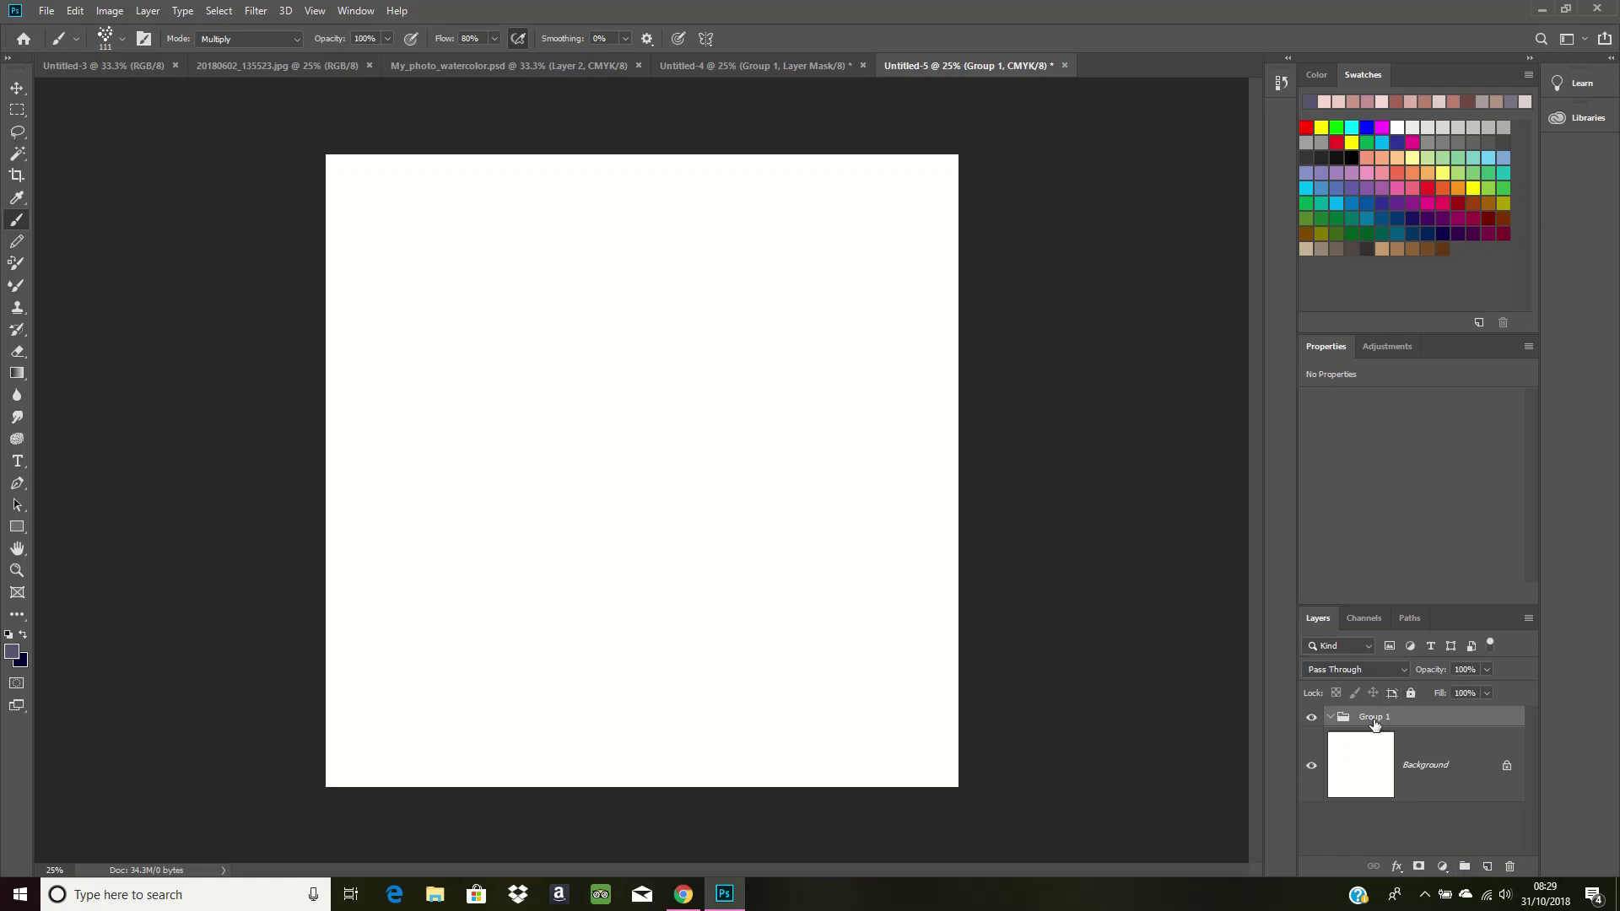
click(1419, 868)
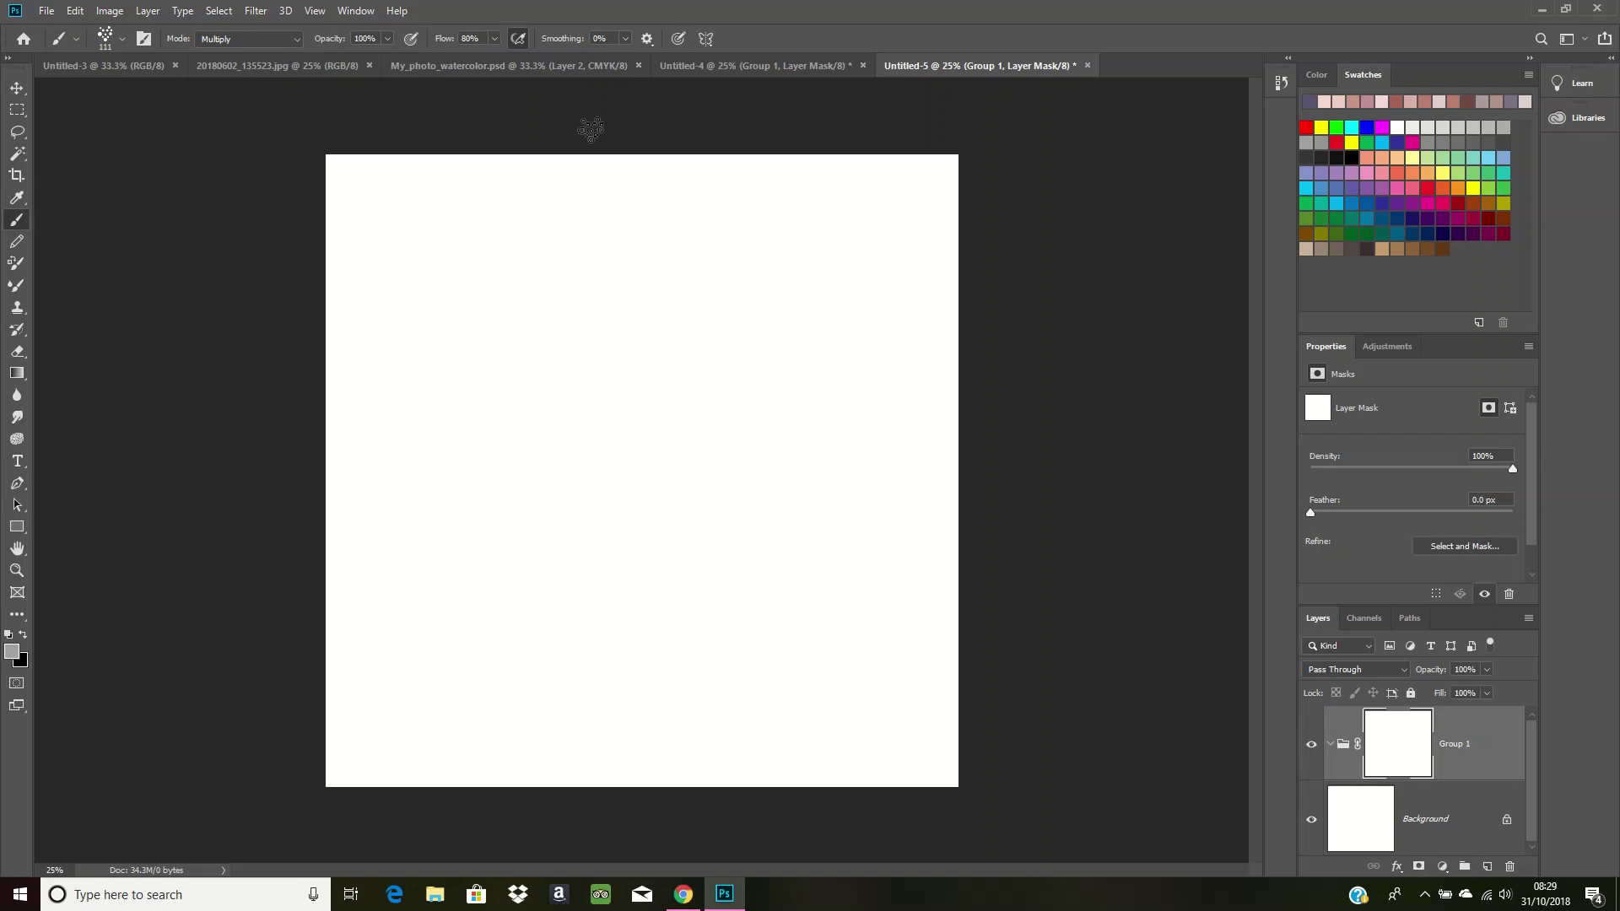
- Start a Pattern fill on the group's mask and append the Artist Surfaces set to the custom patterns
click(75, 11)
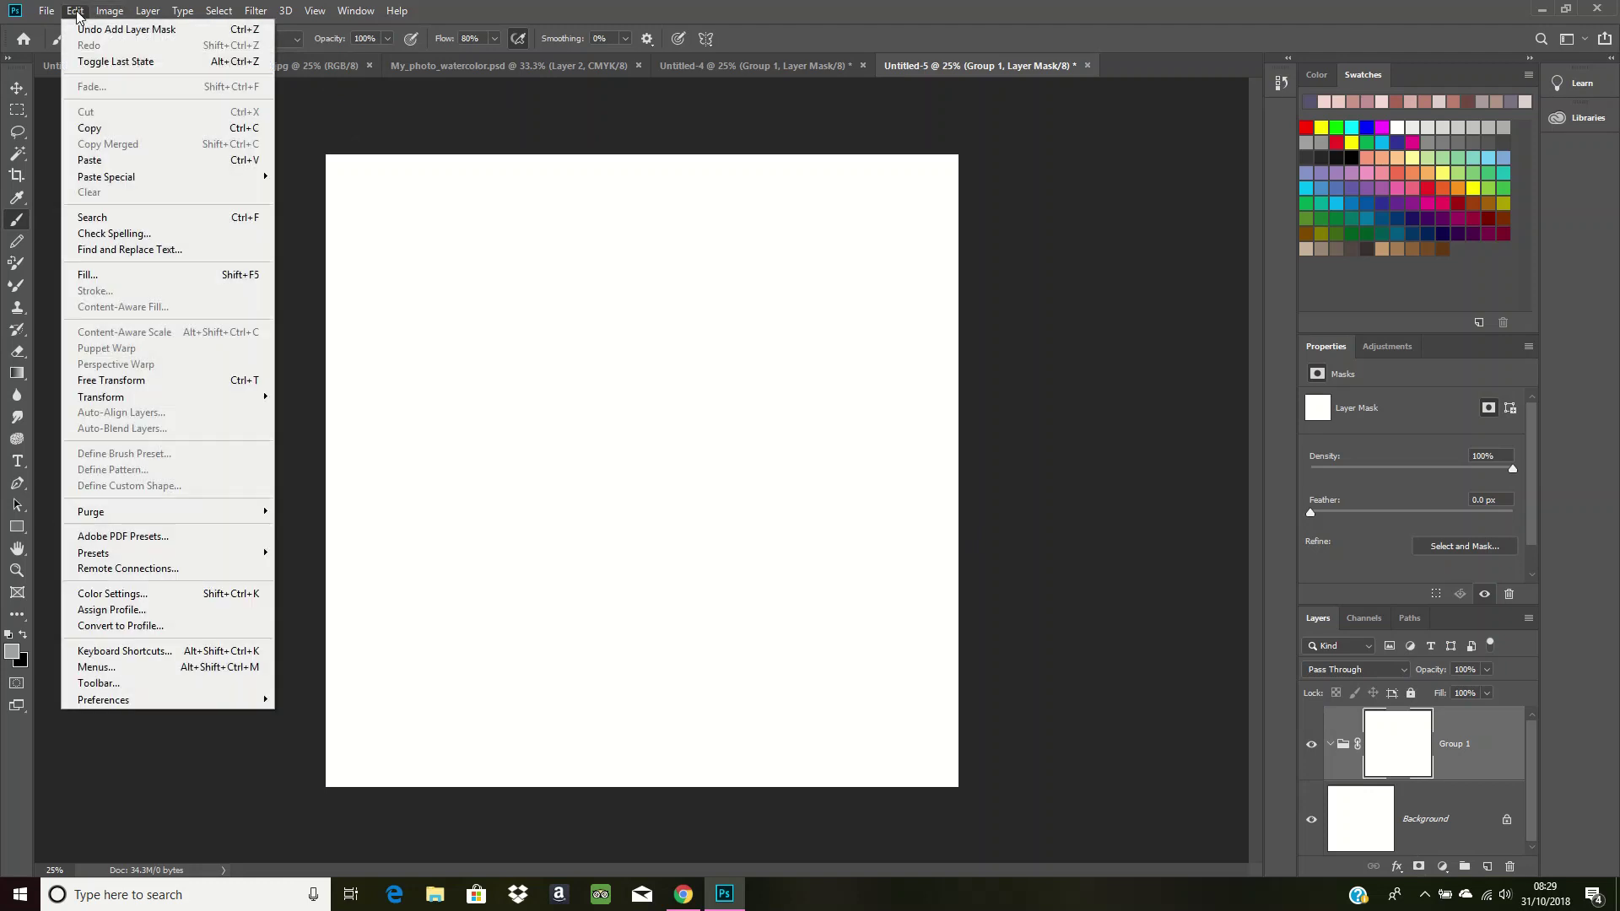
click(118, 275)
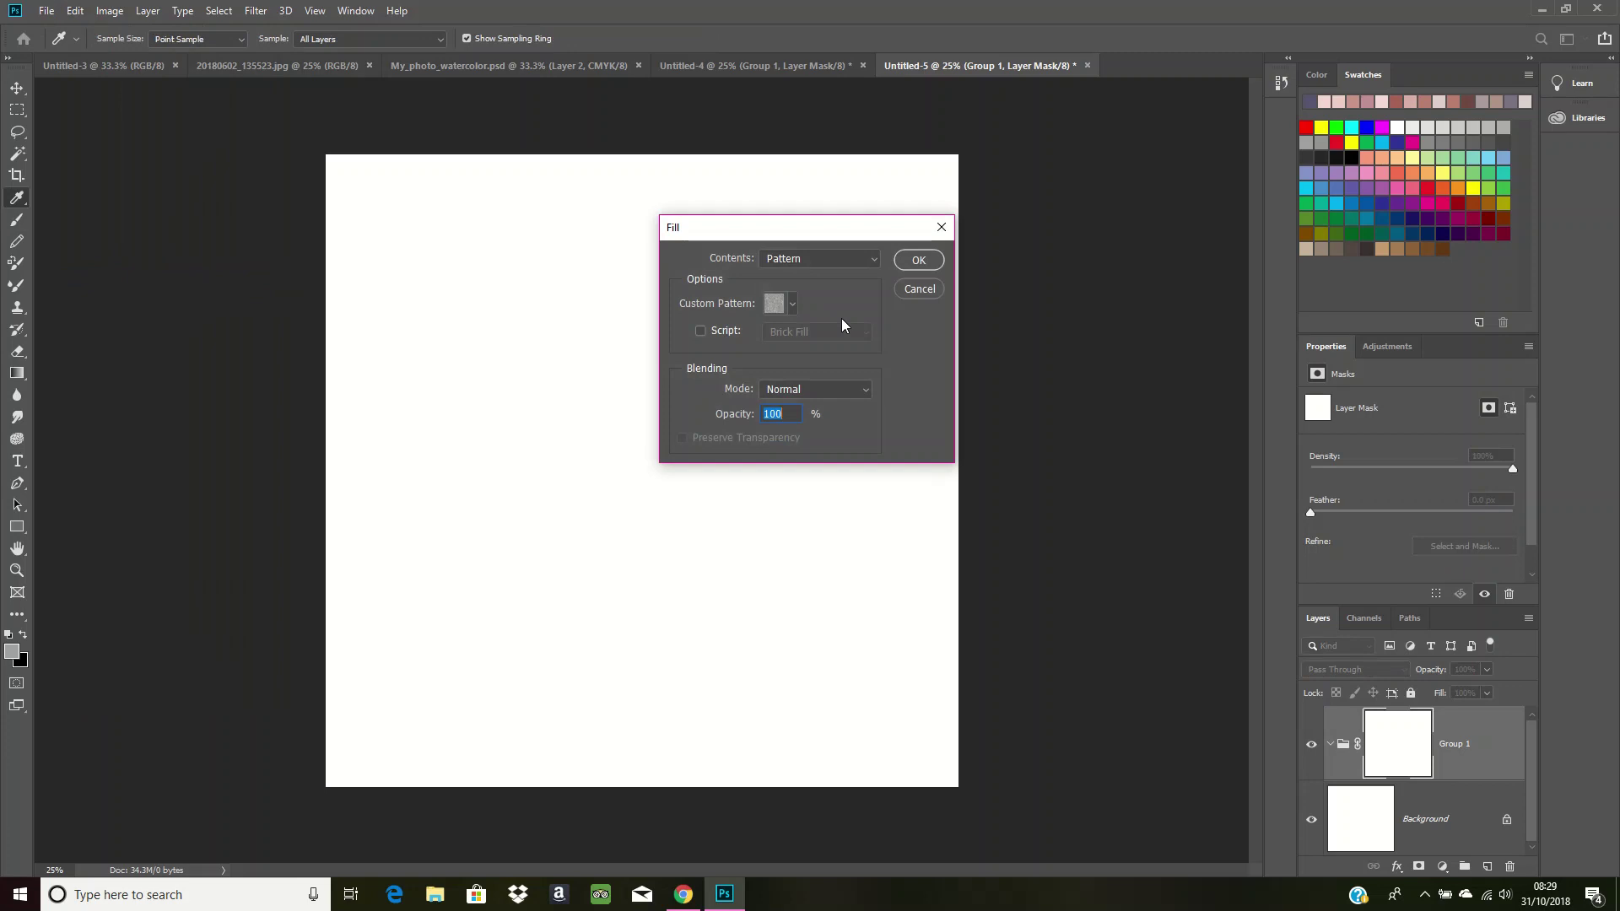
click(863, 259)
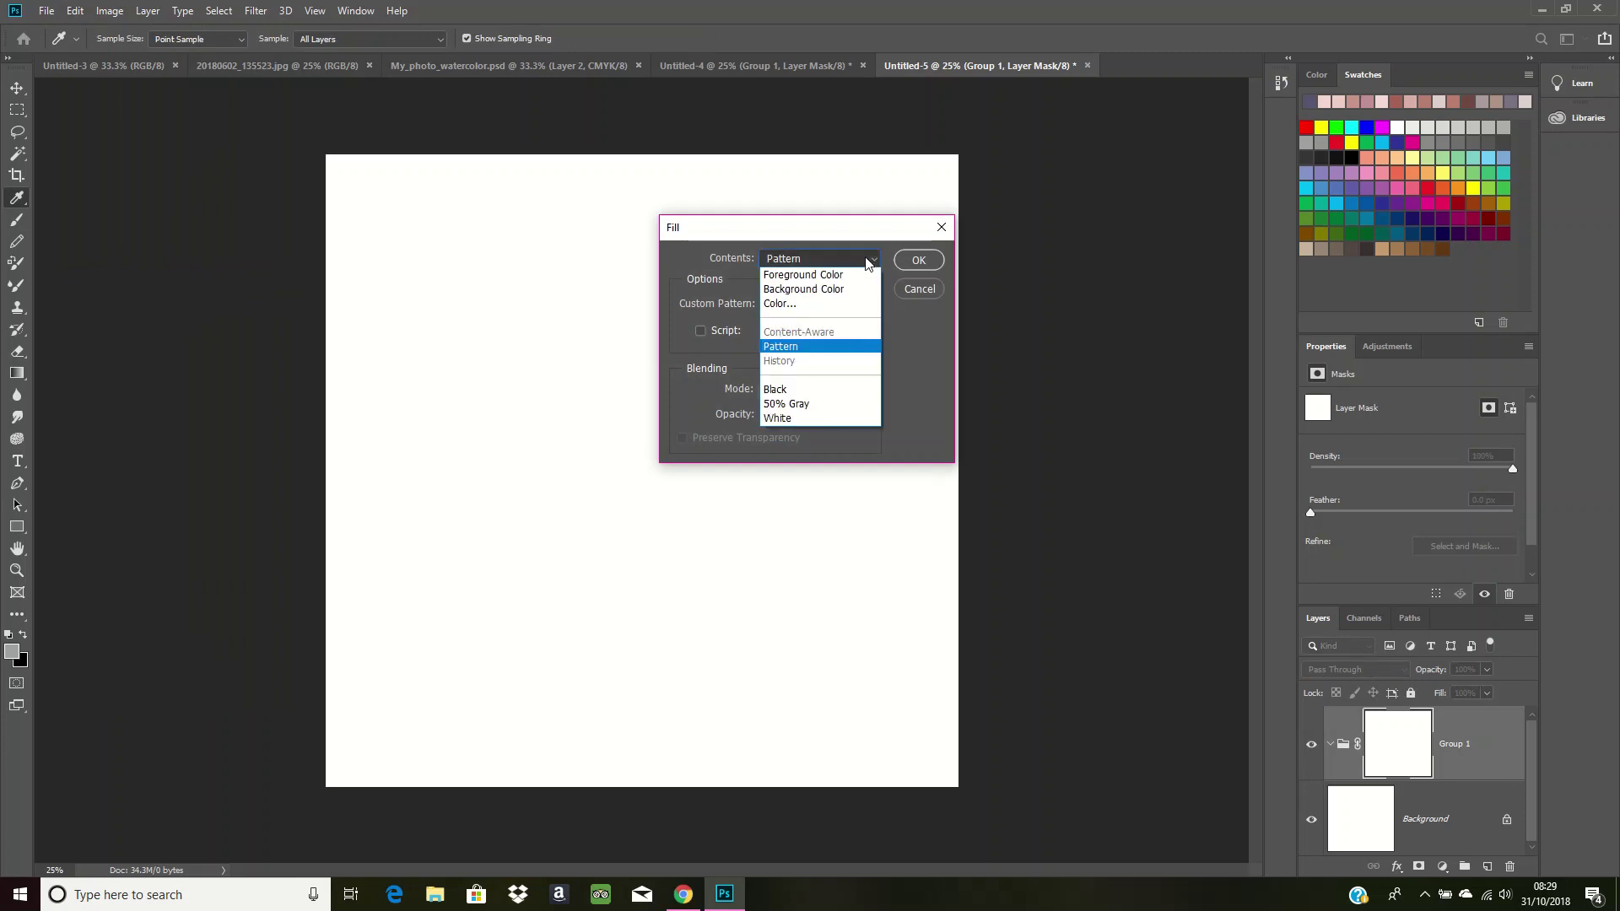
click(819, 350)
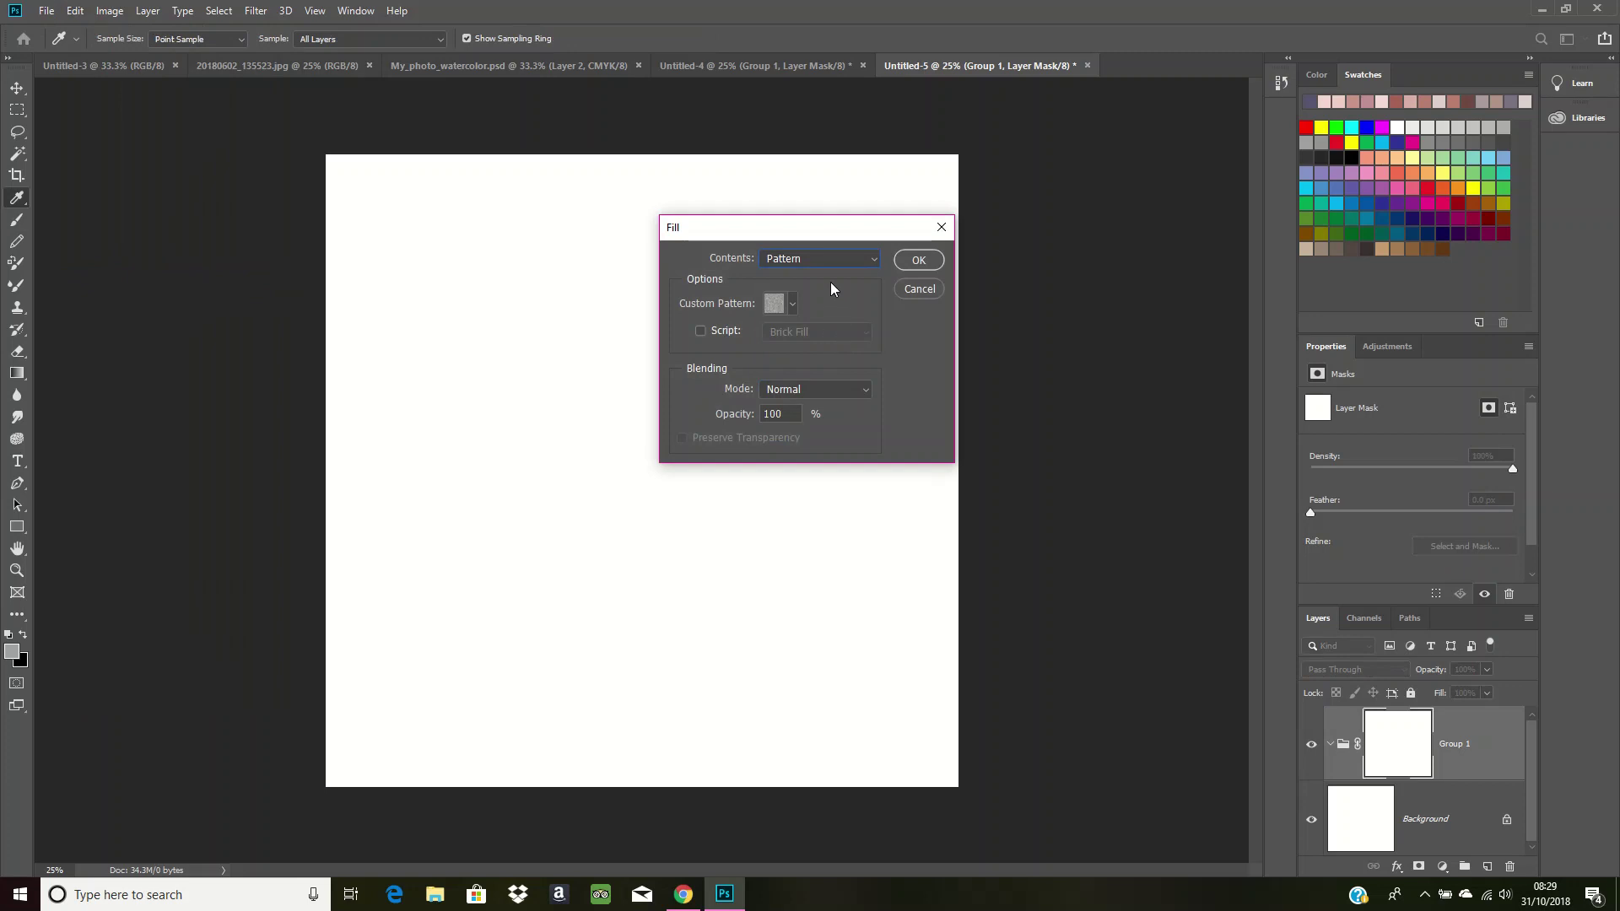
click(794, 305)
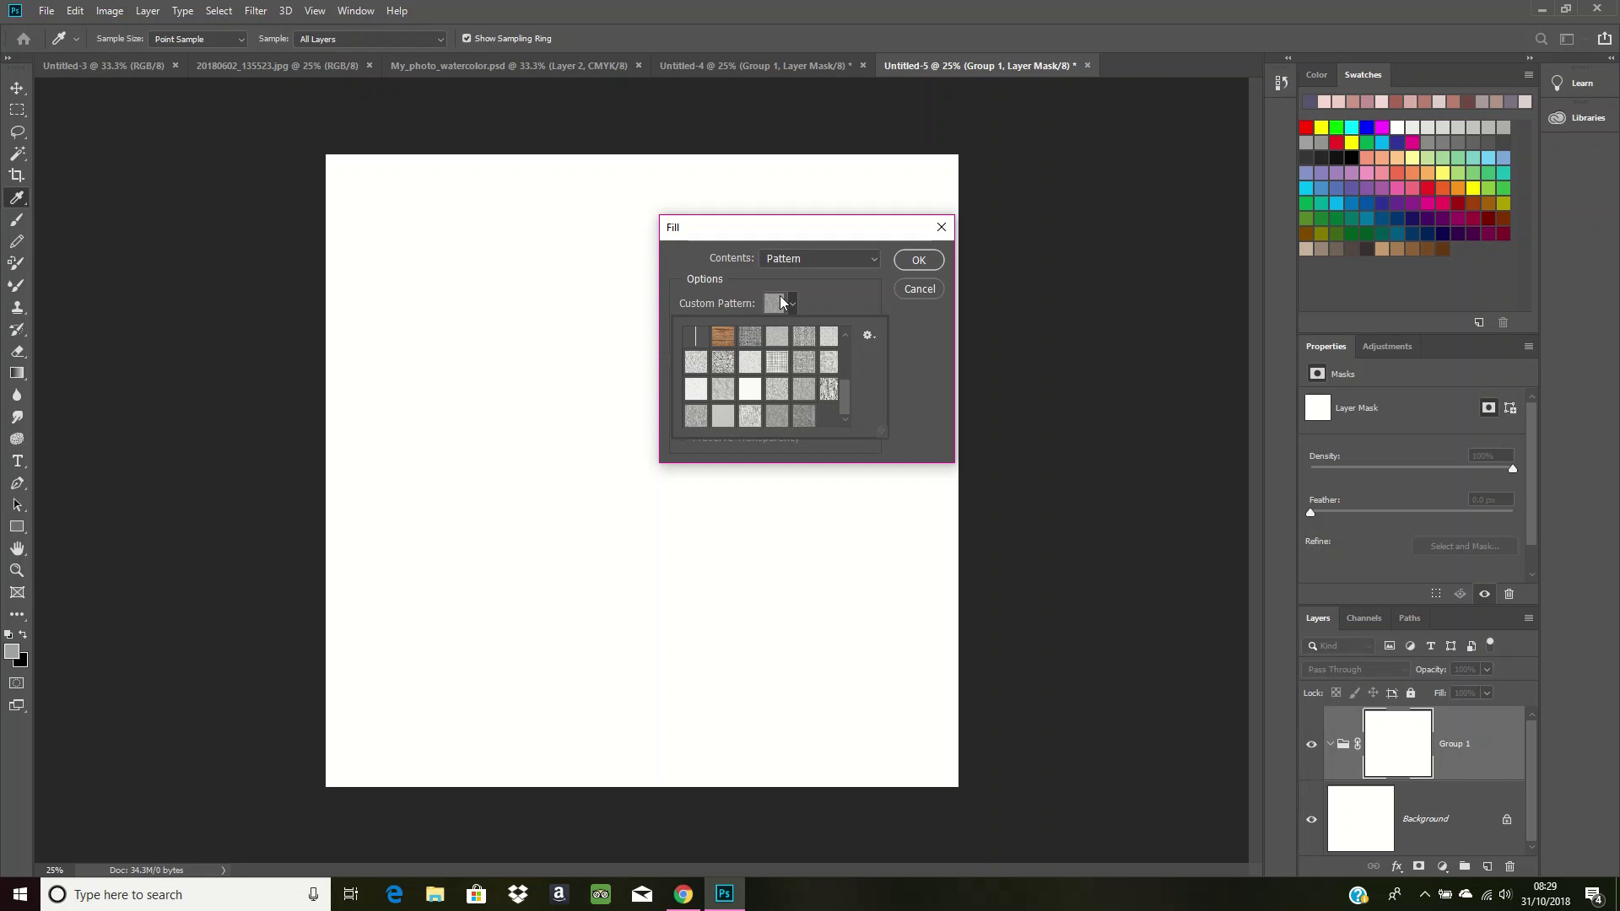
click(868, 337)
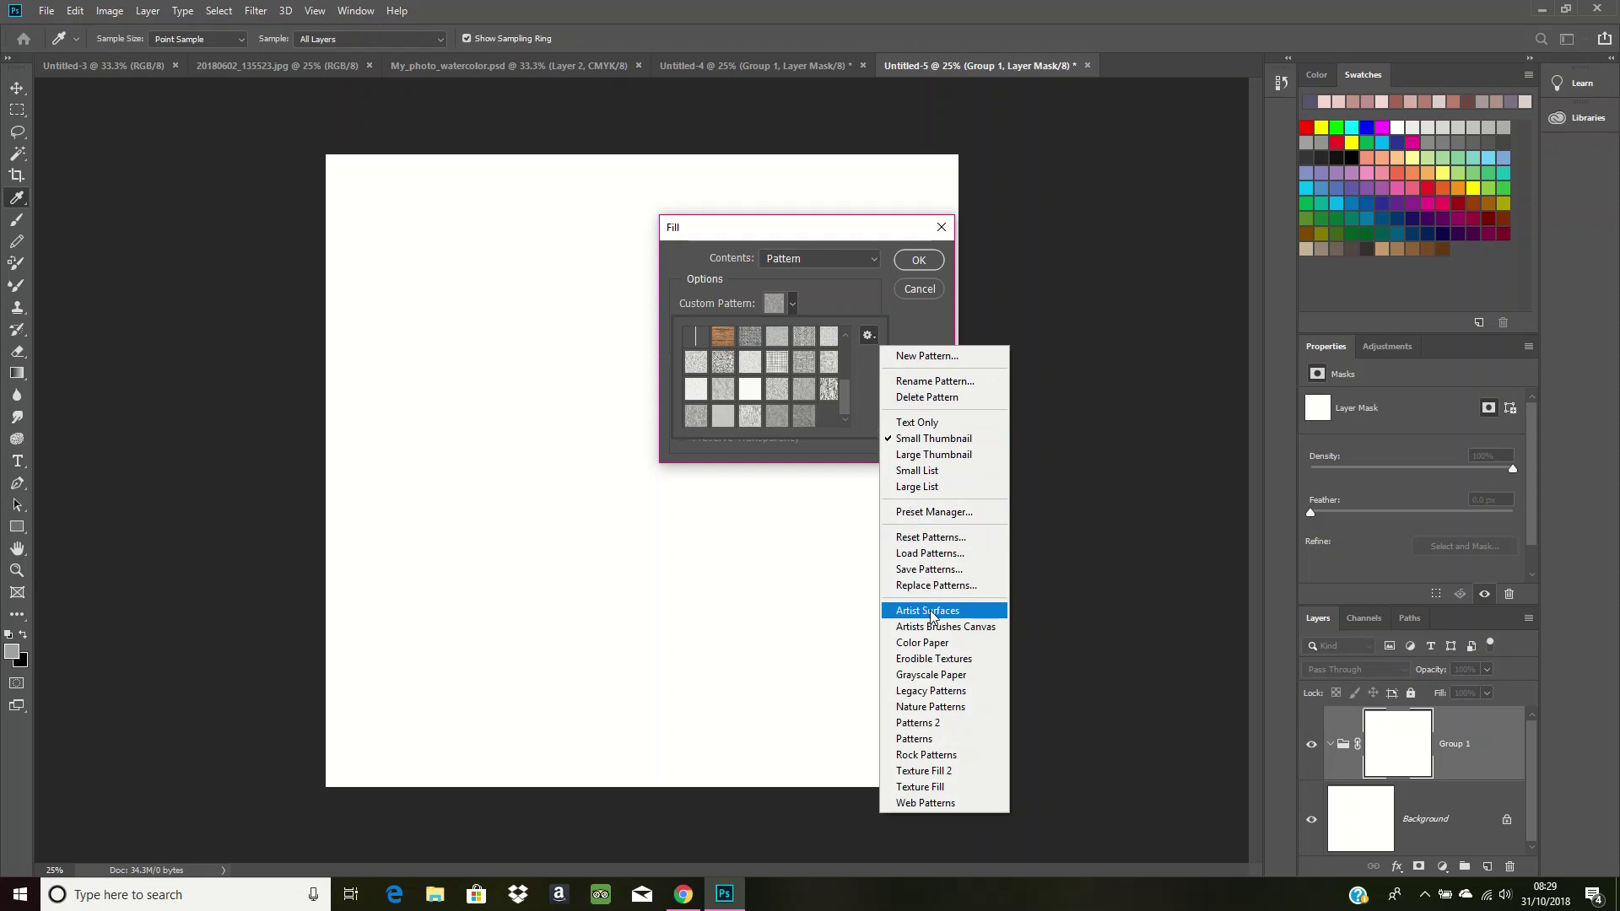
click(971, 613)
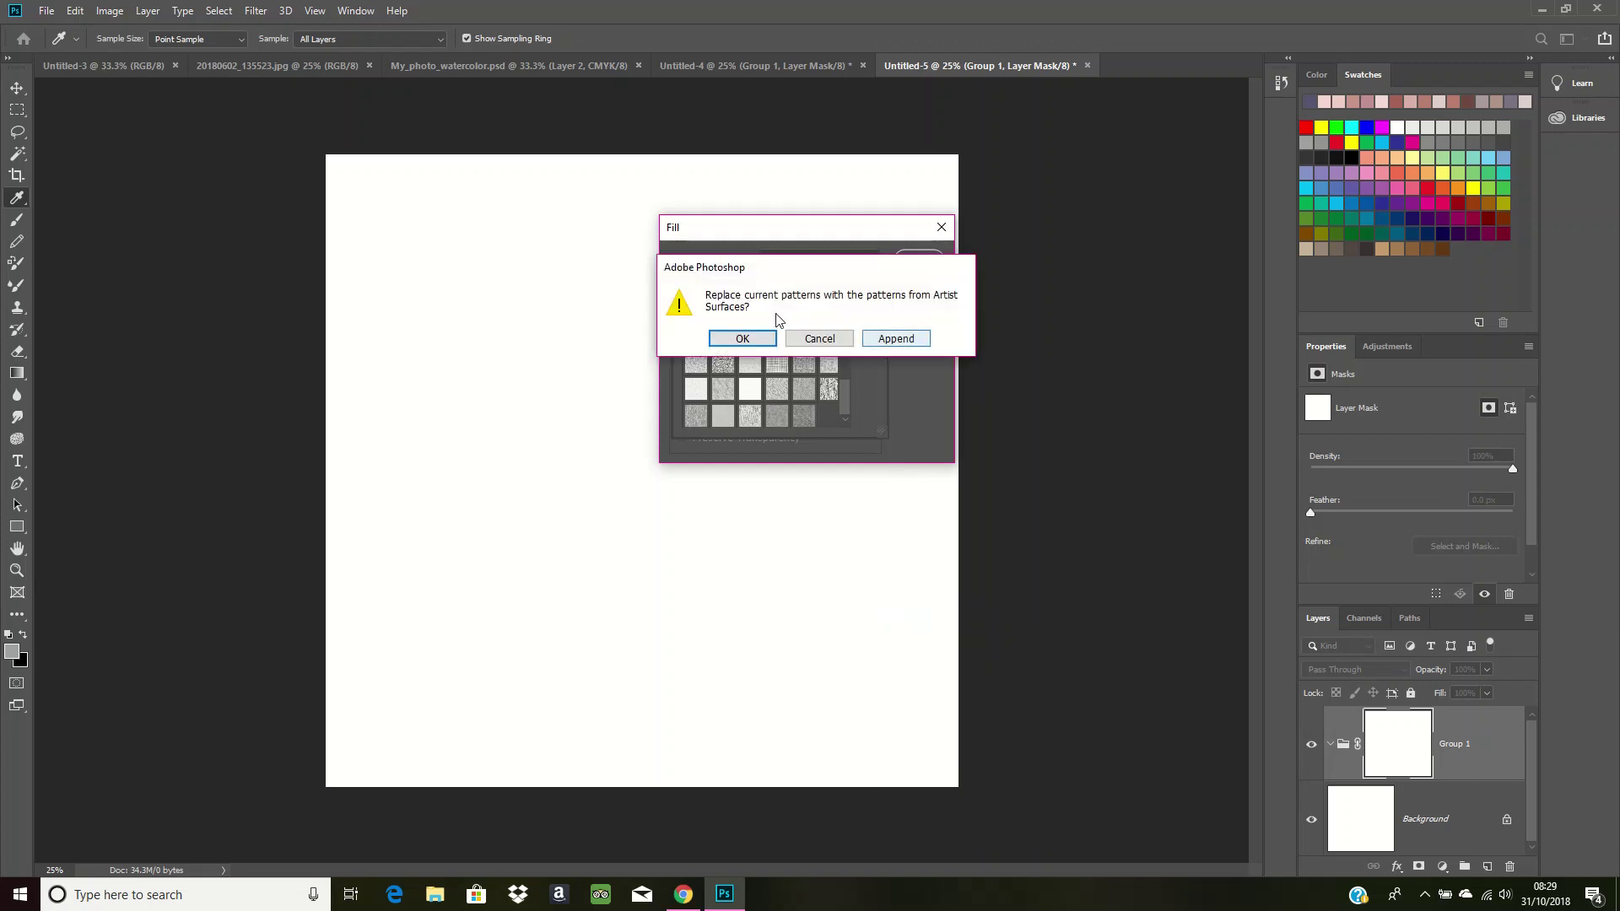
click(904, 341)
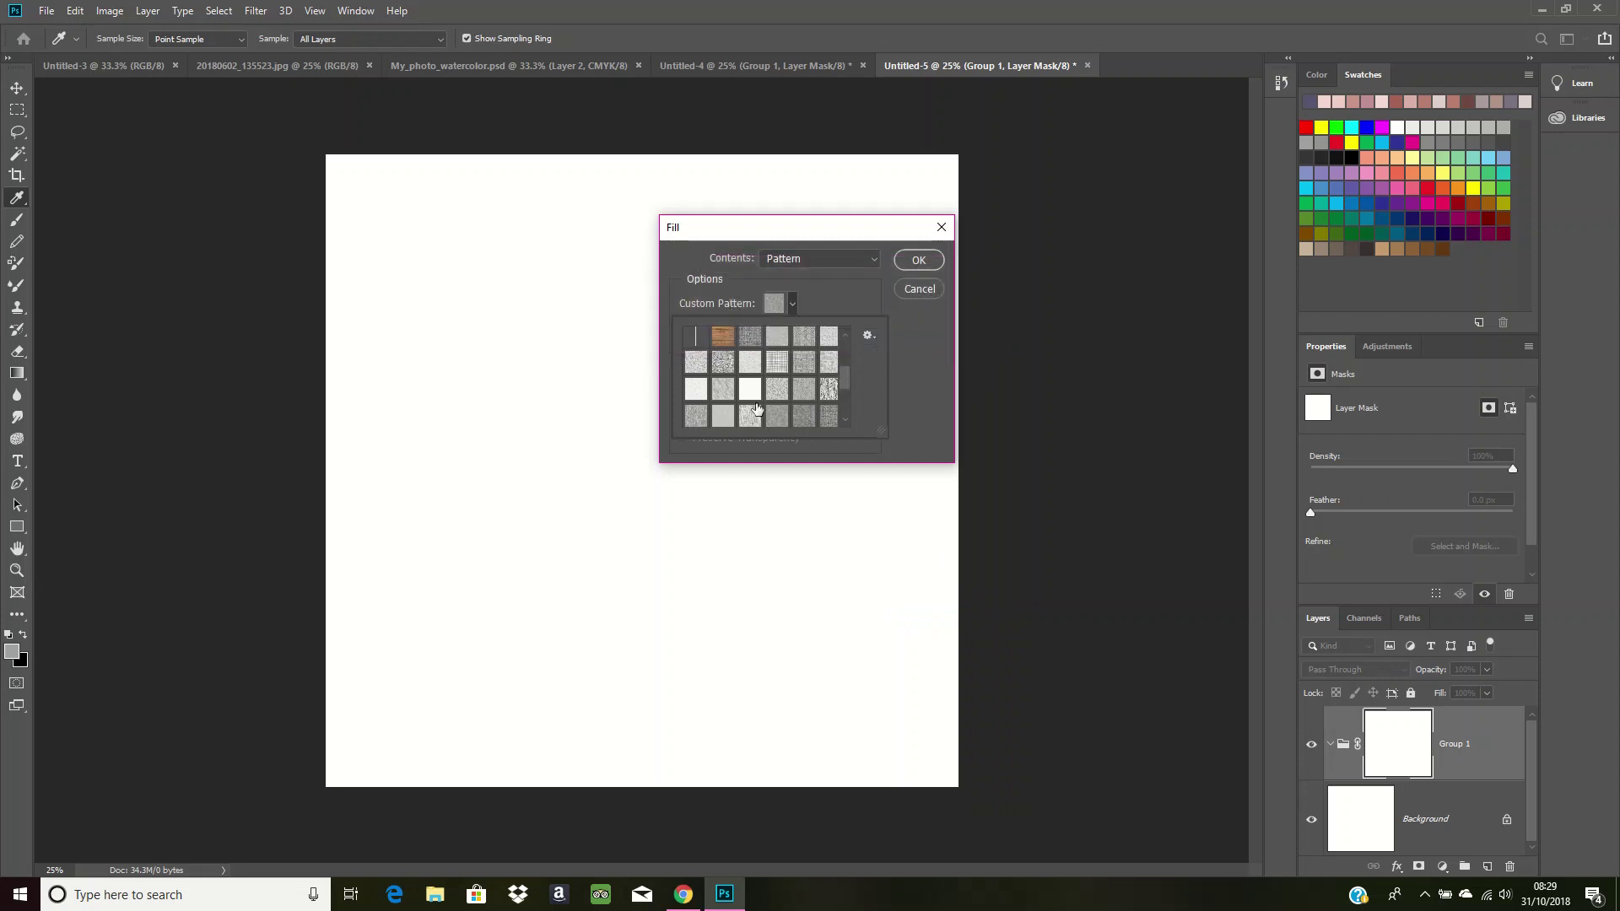
- Fill the group's mask with the second-to-last pattern of the appended set and return to the Brush tool
scroll(785, 360, down, 3)
scroll(785, 361, down, 1)
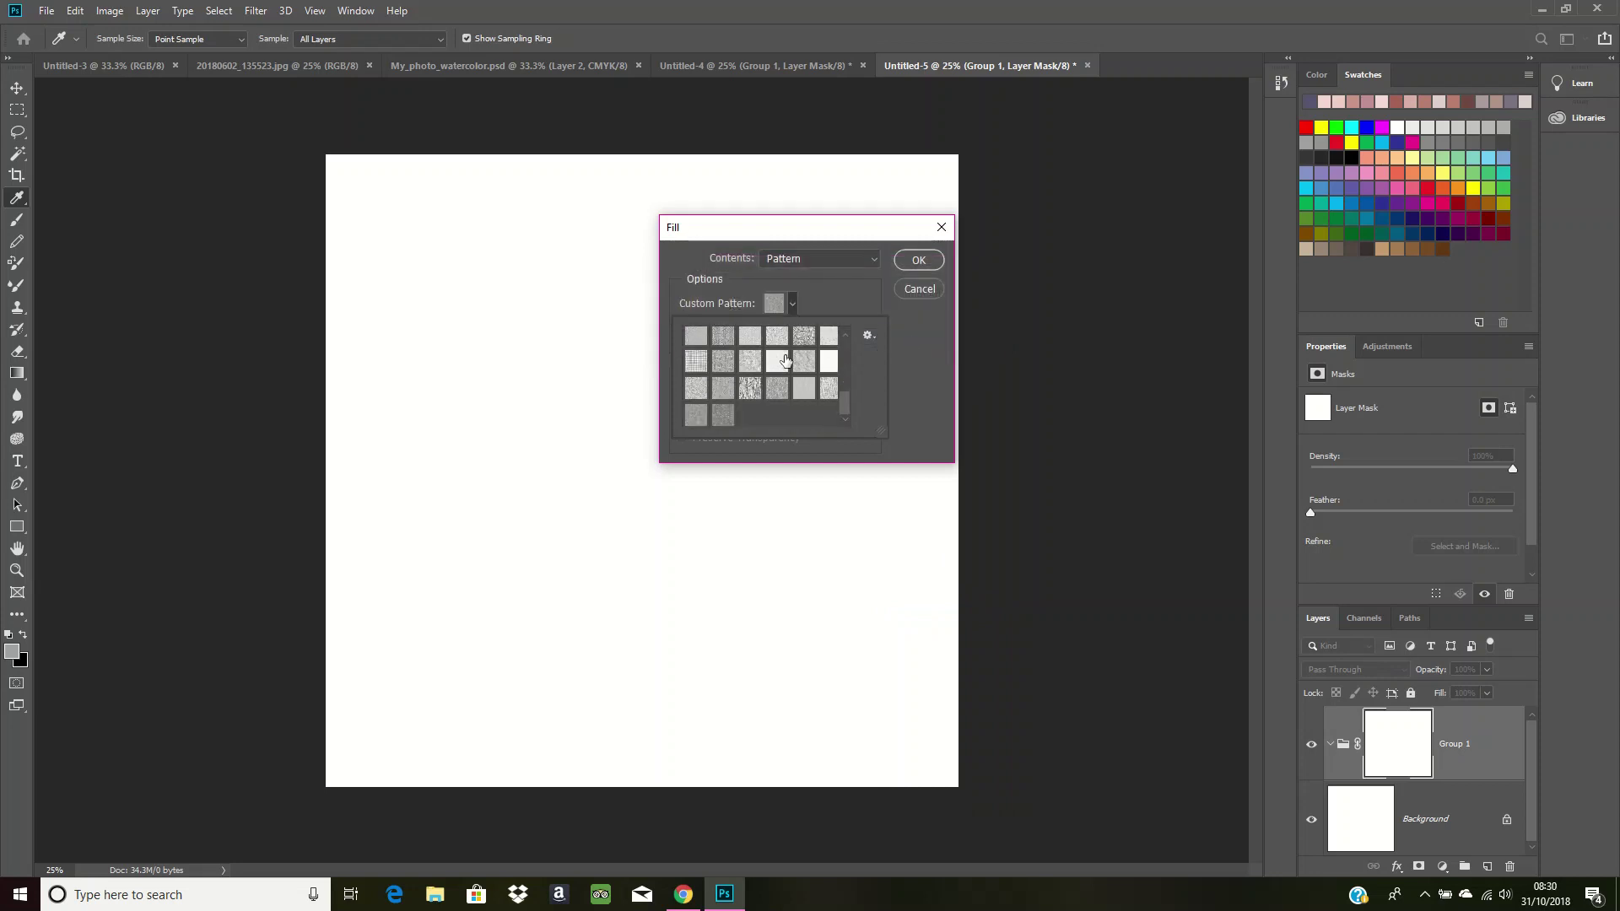
click(695, 417)
click(912, 266)
click(919, 261)
key(b)
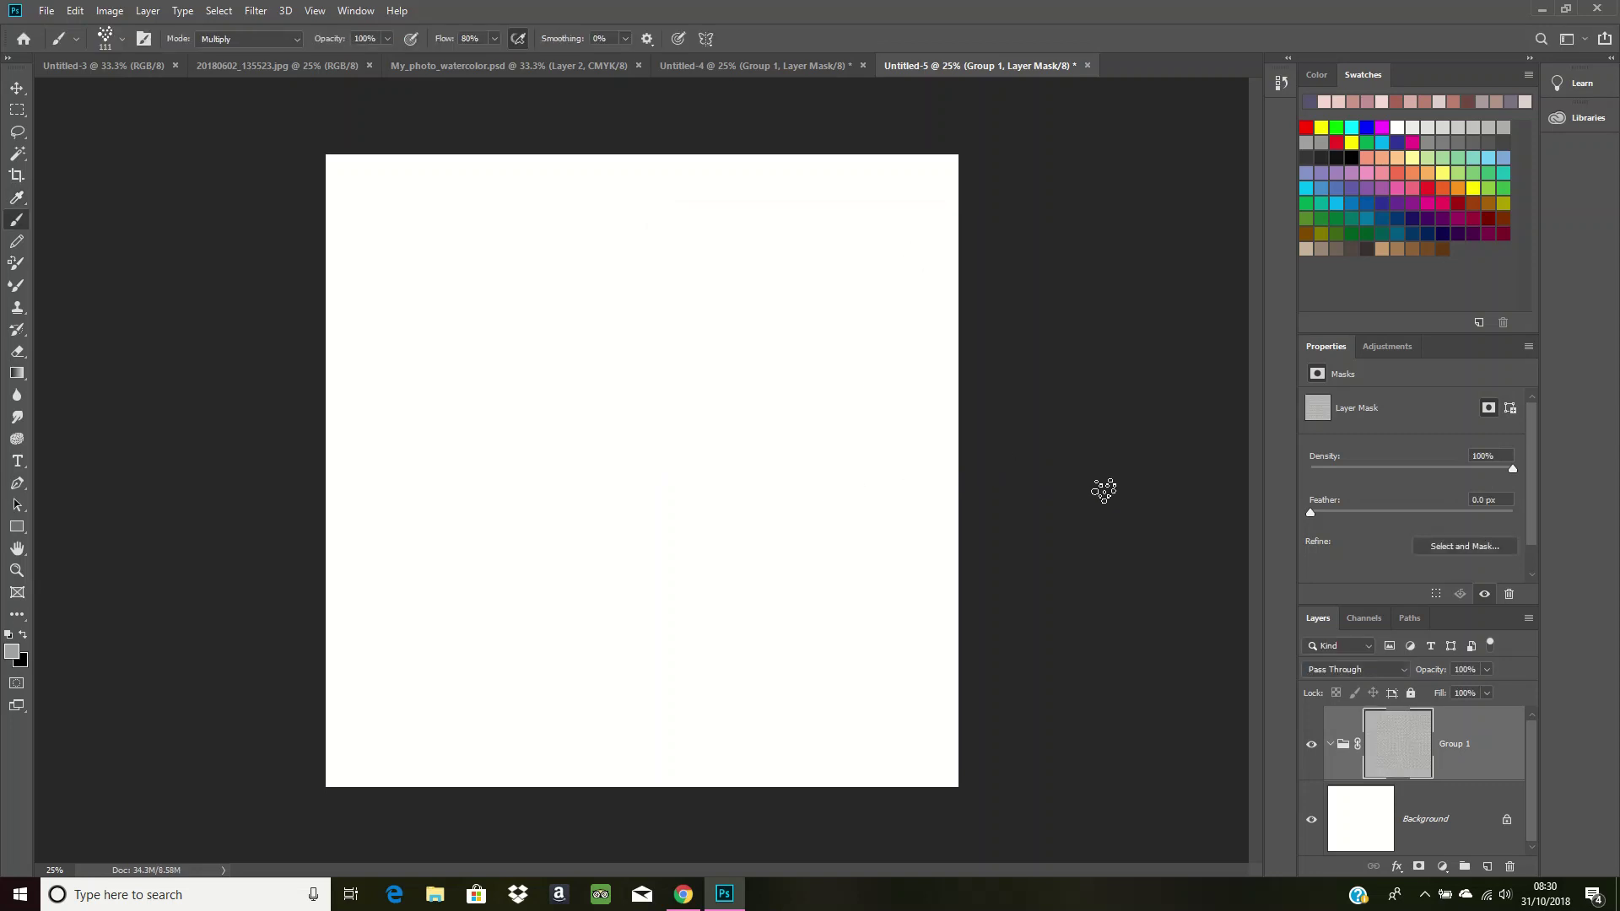
- Set Group 1's blend mode to Multiply and add an empty layer inside the group
click(1345, 669)
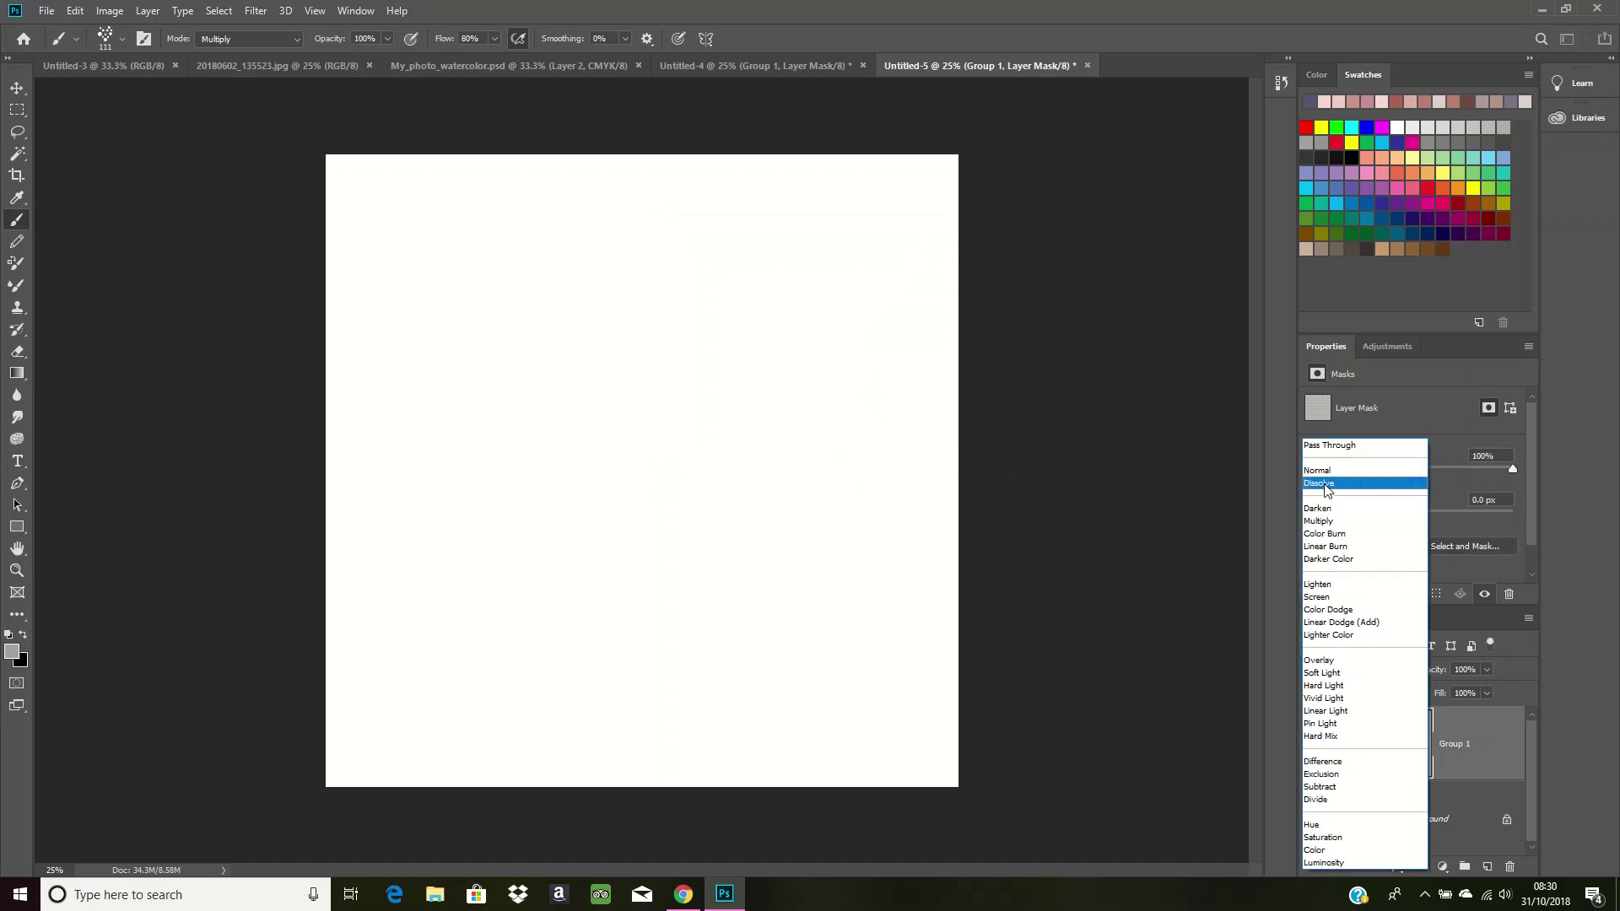
click(1324, 521)
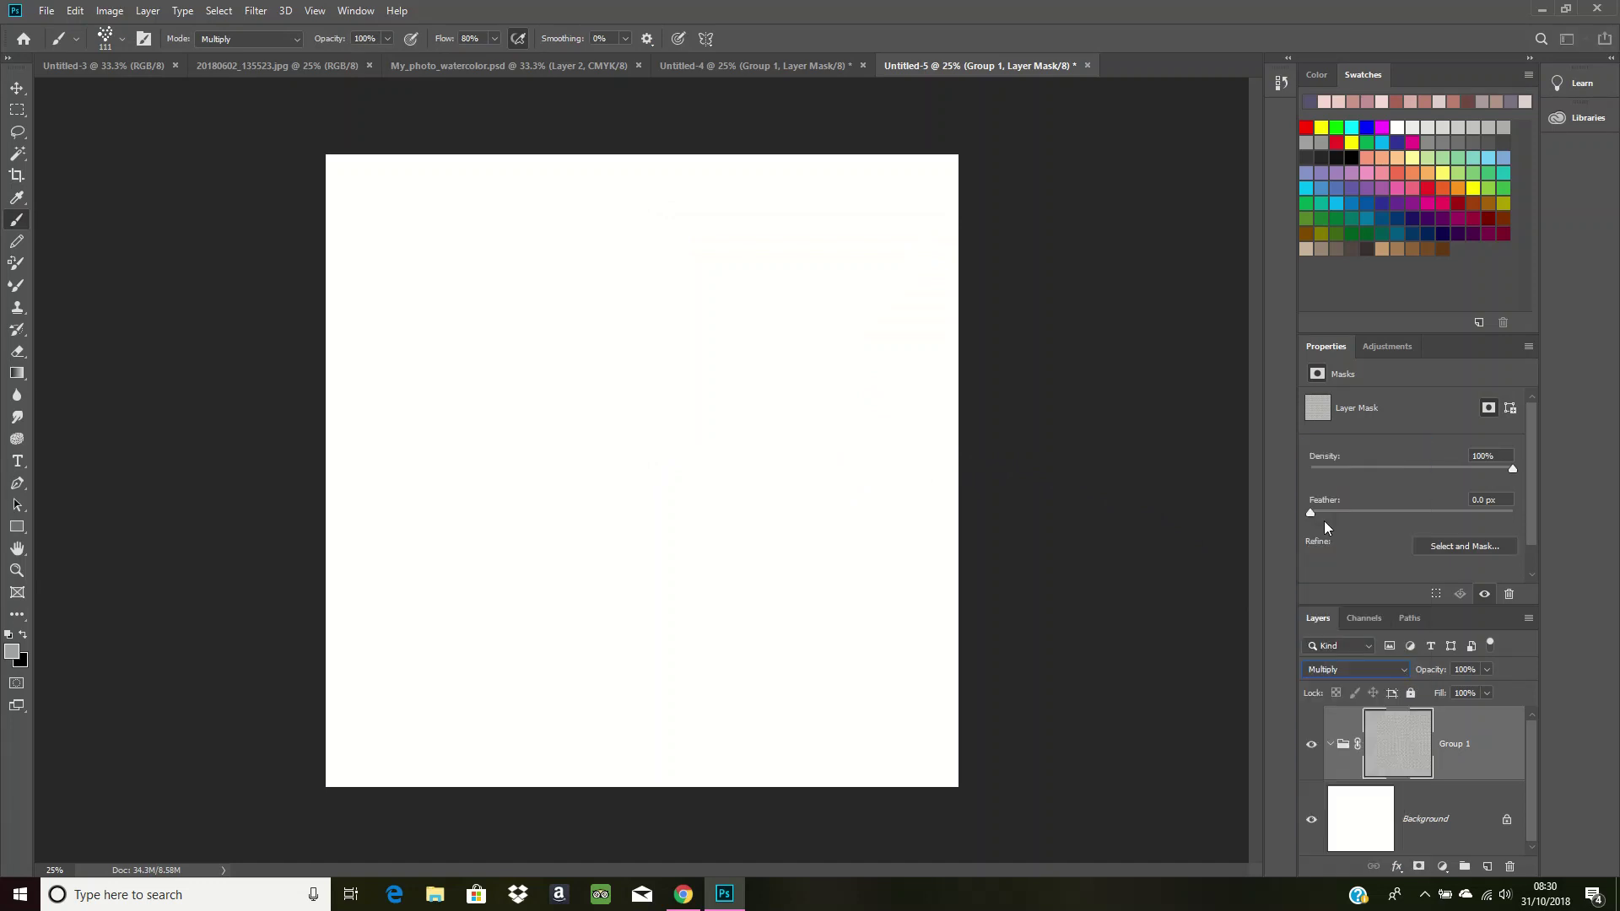
click(1488, 869)
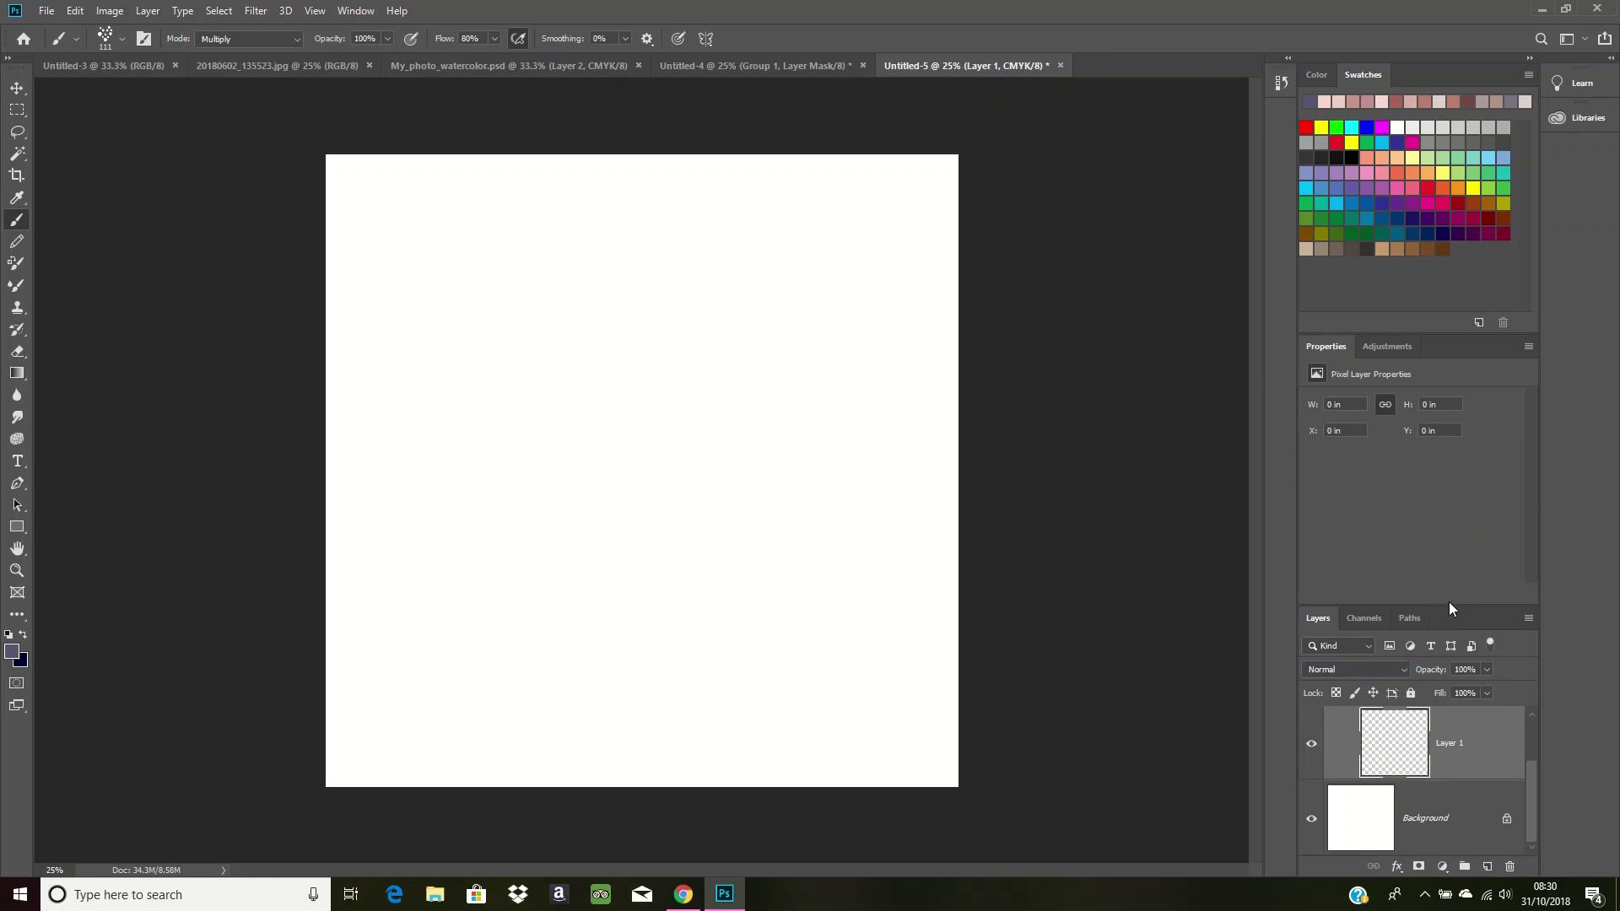
drag(1449, 607, 1441, 485)
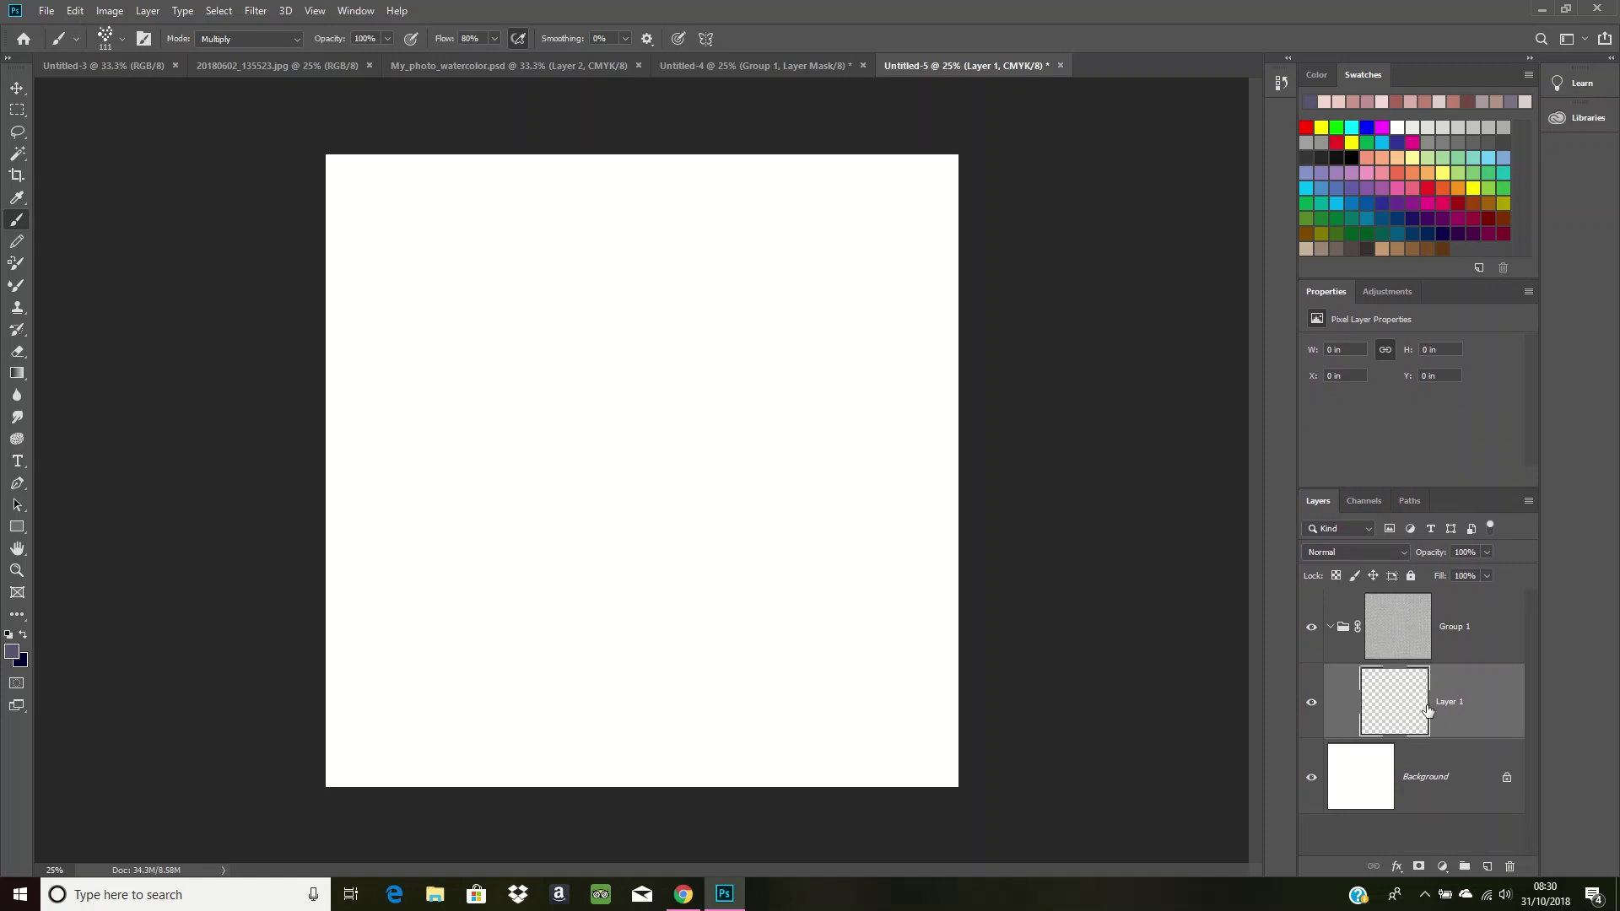
- Copy the 20180602_135523.jpg photo into the Untitled-5 group and shift it to roughly the horizontal middle of the canvas
click(539, 65)
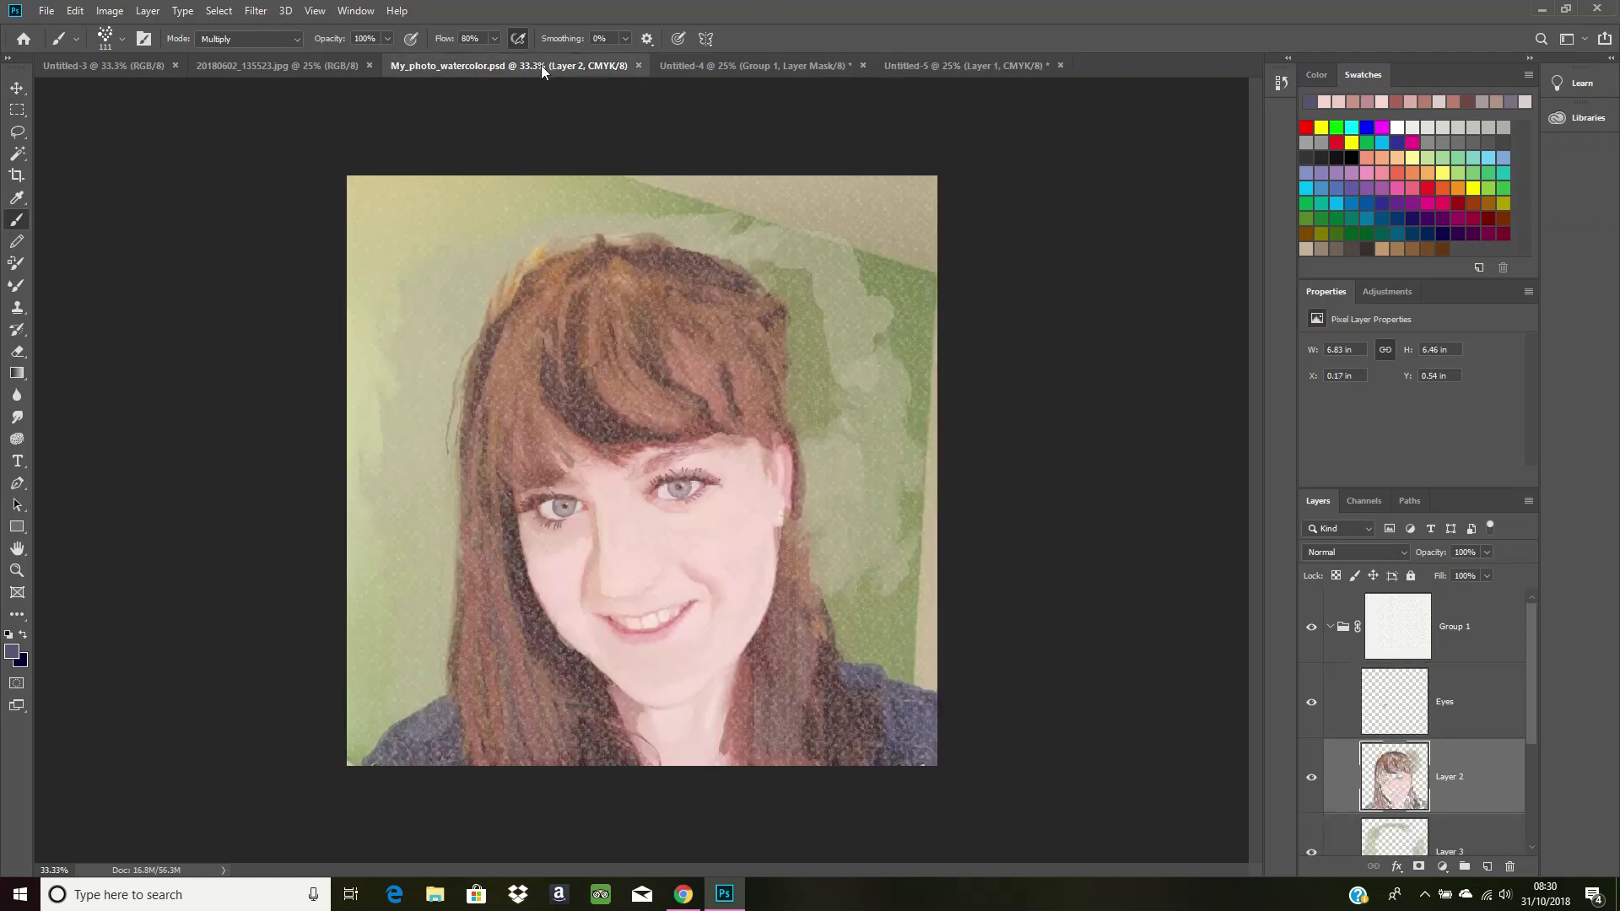
click(324, 67)
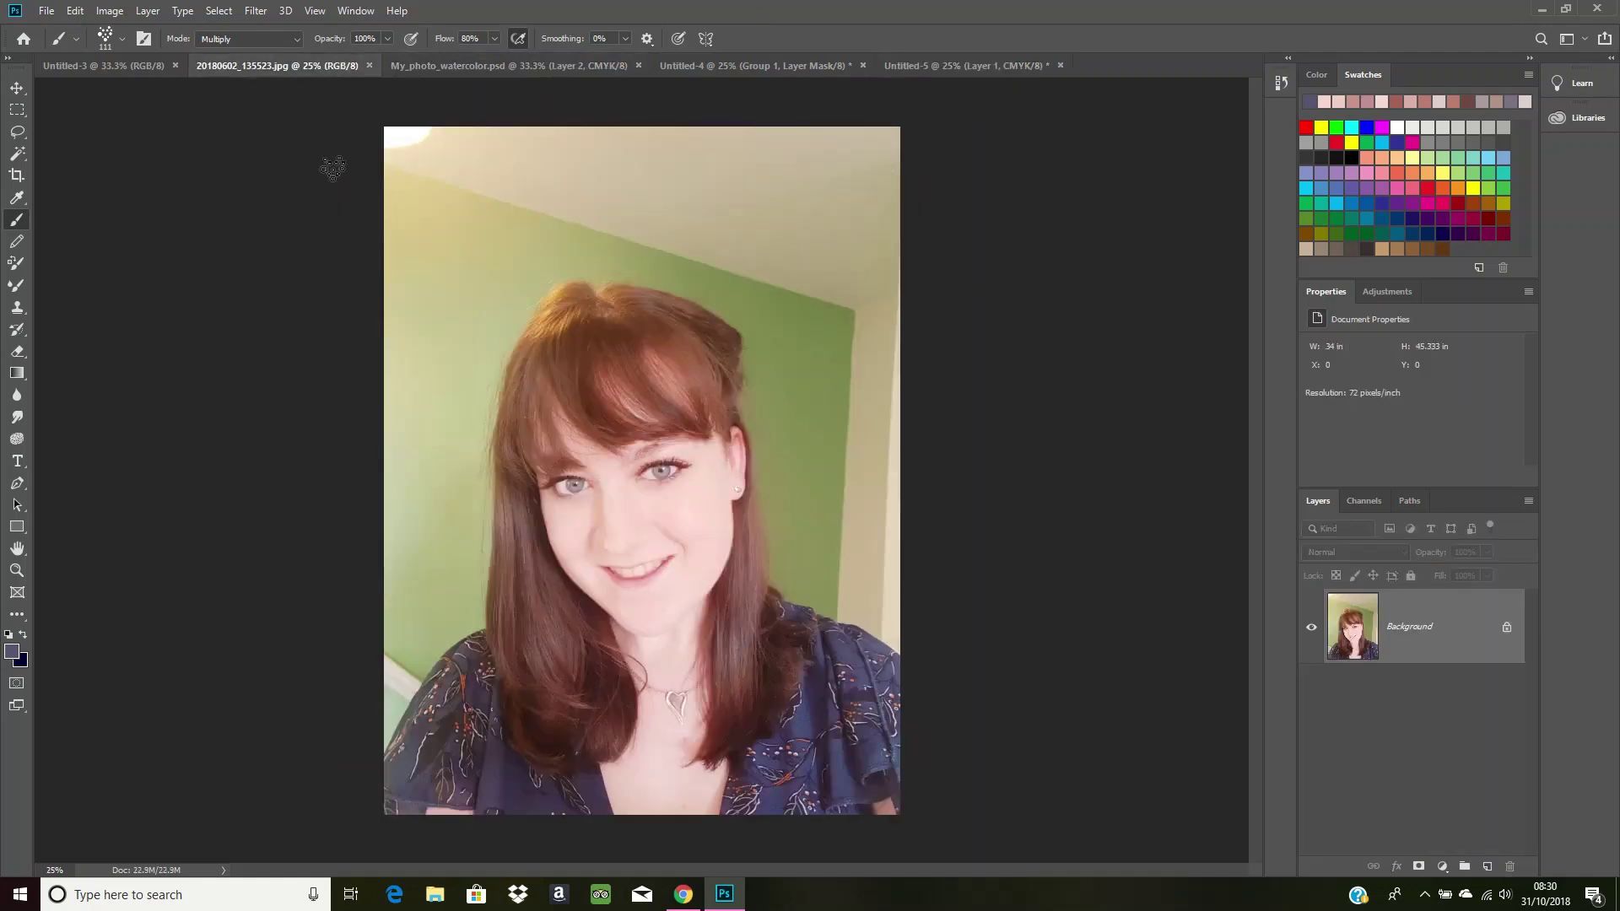
click(17, 88)
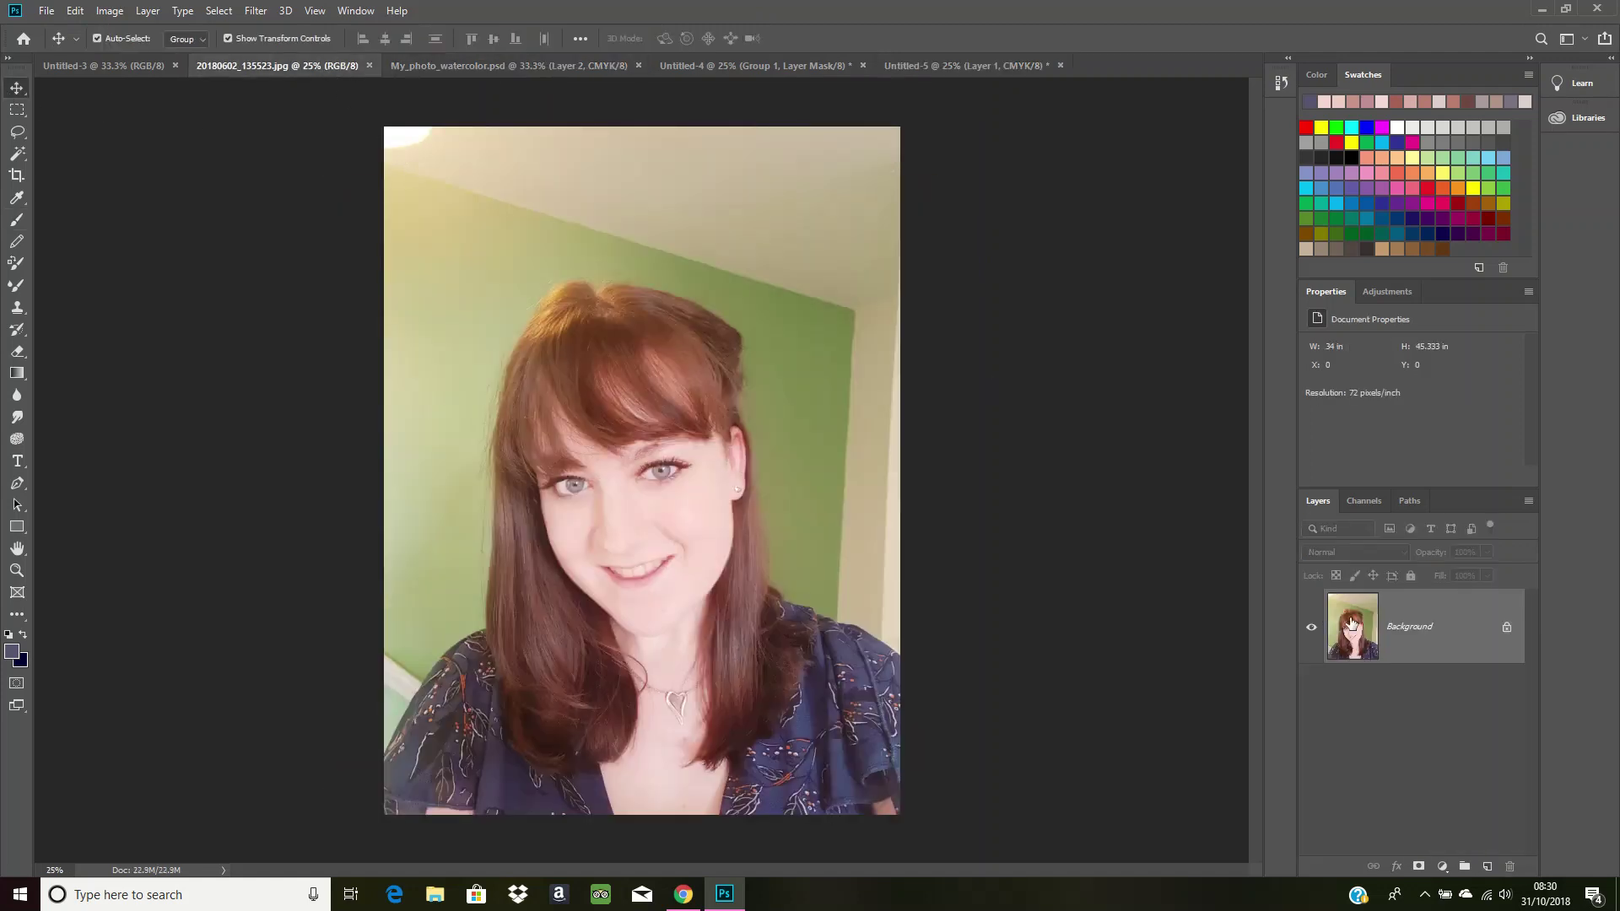
drag(1351, 623, 629, 417)
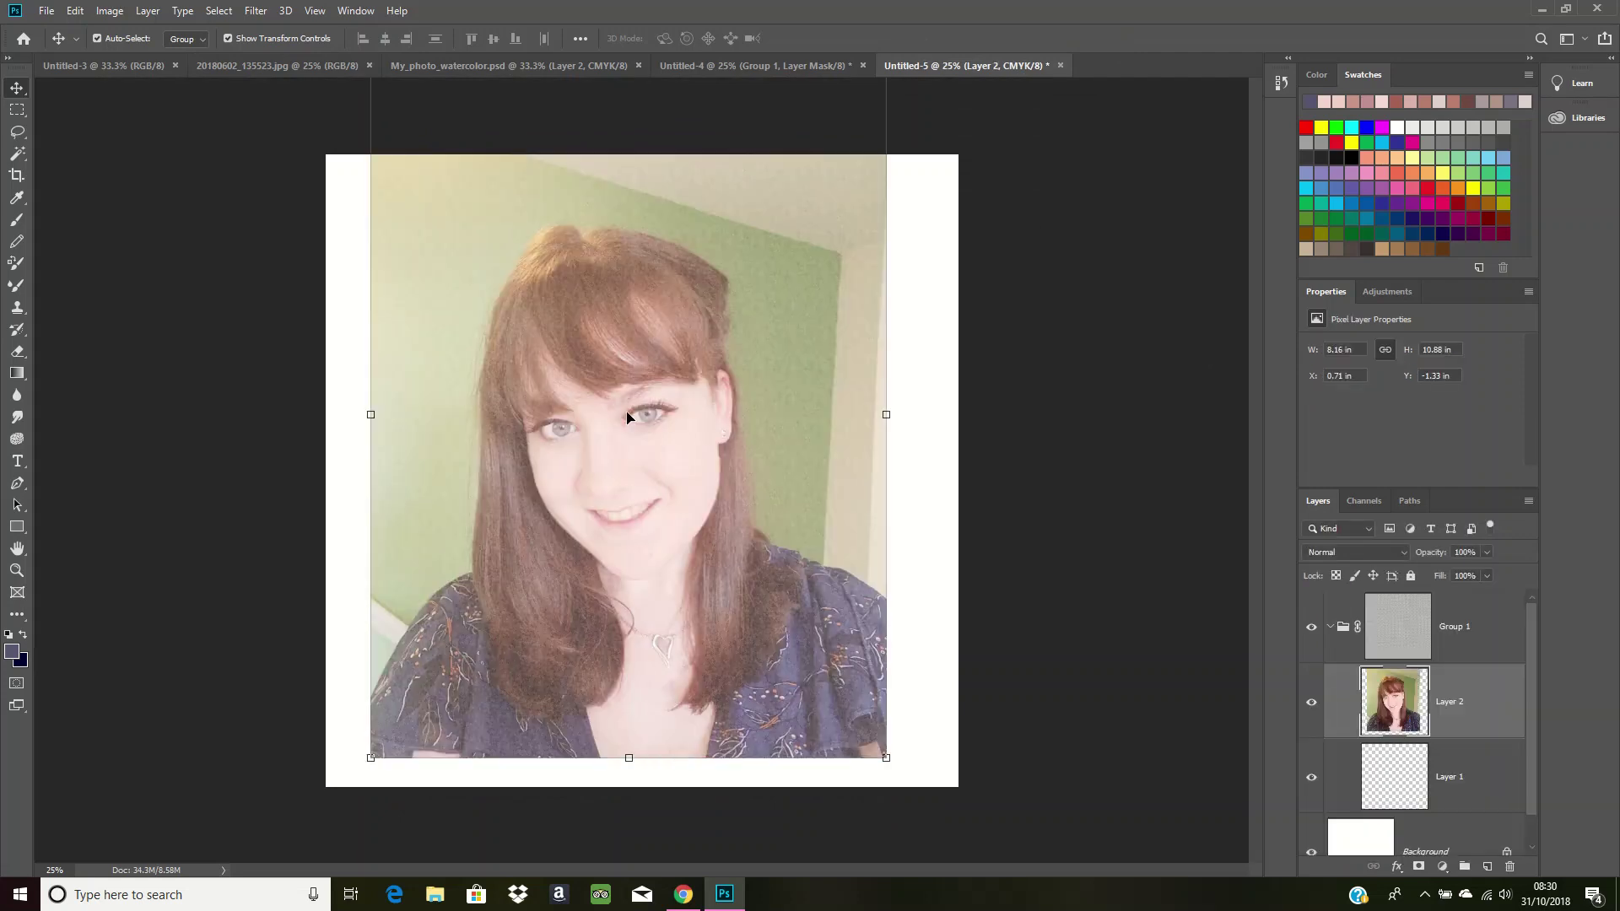
drag(633, 355, 631, 388)
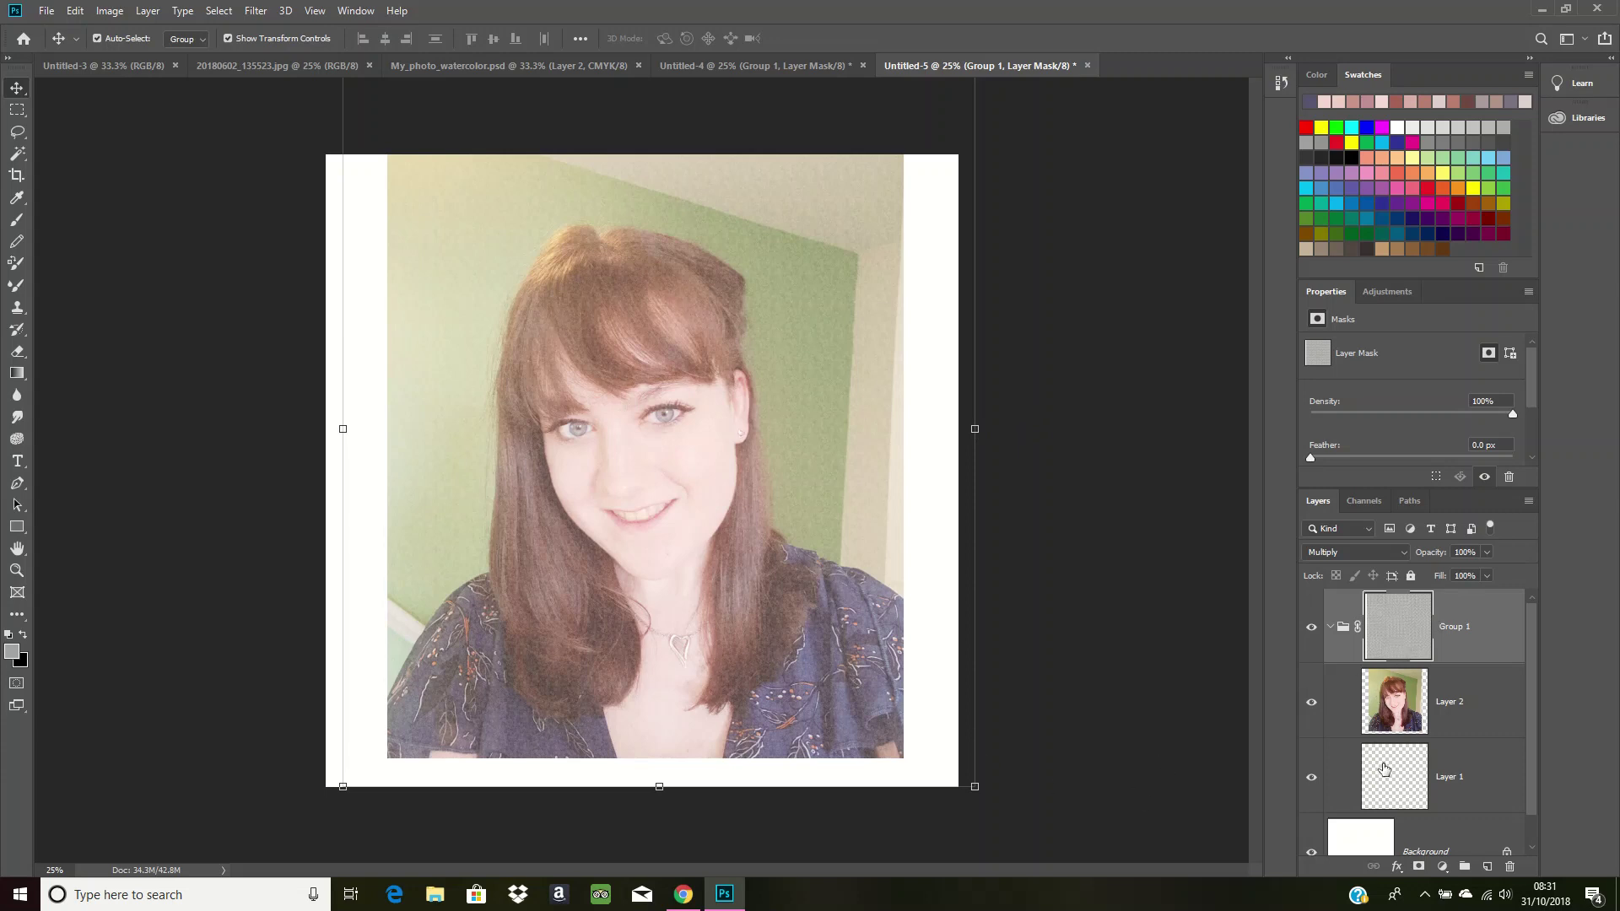
- Rename the portrait image's layer as Photo and select the empty layer below it
click(1381, 709)
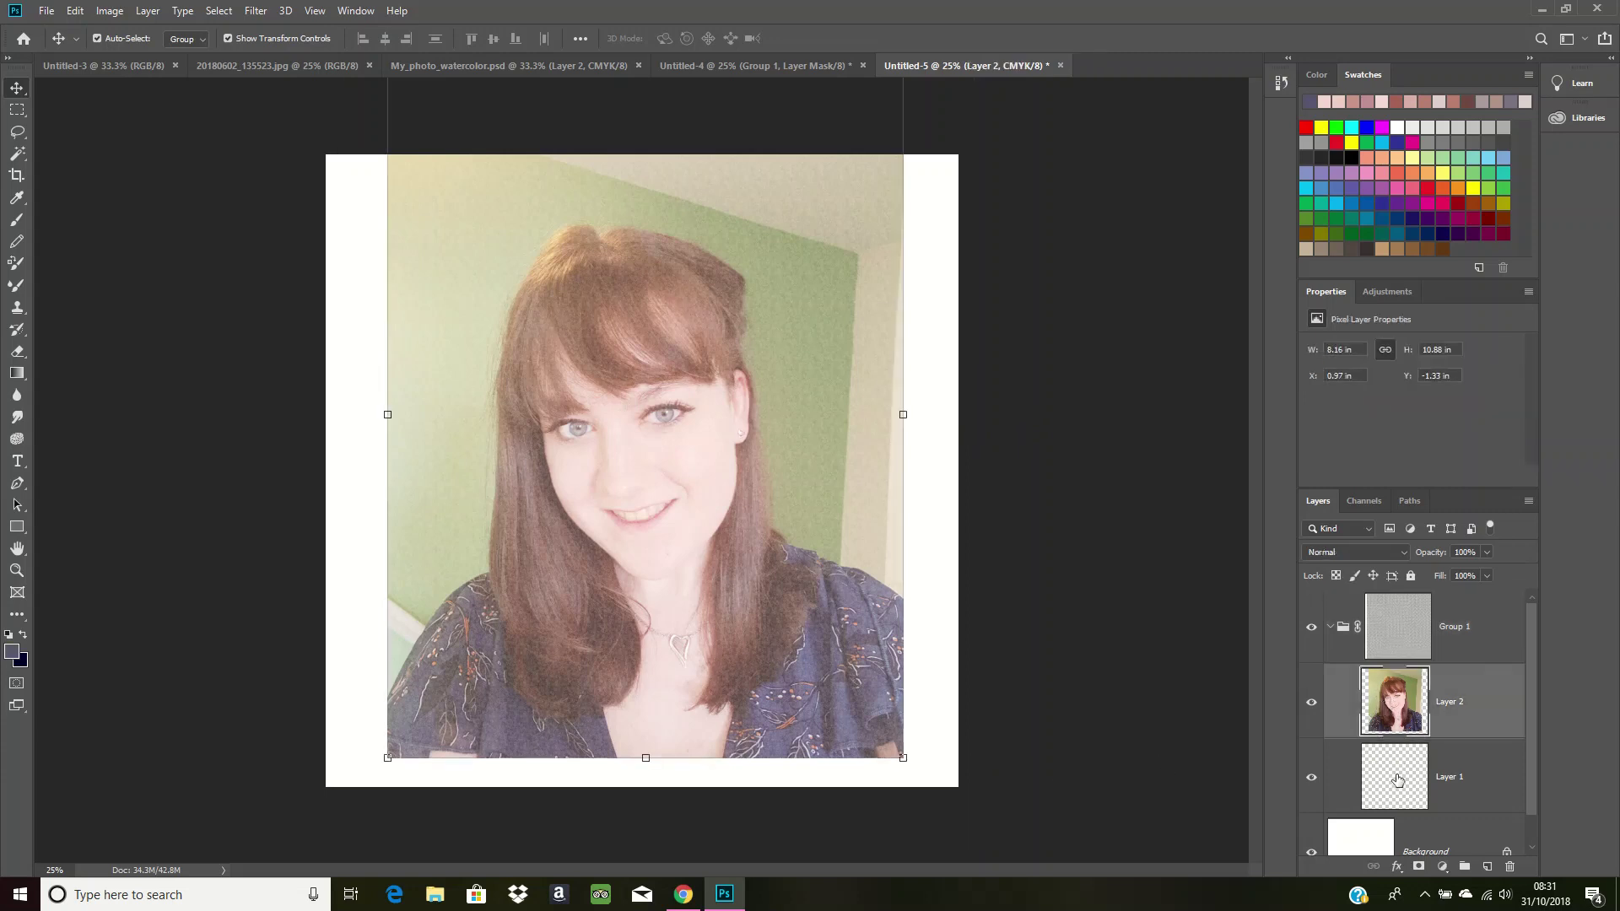
click(1395, 777)
click(1405, 700)
double_click(1452, 702)
key(BackSpace)
click(1458, 786)
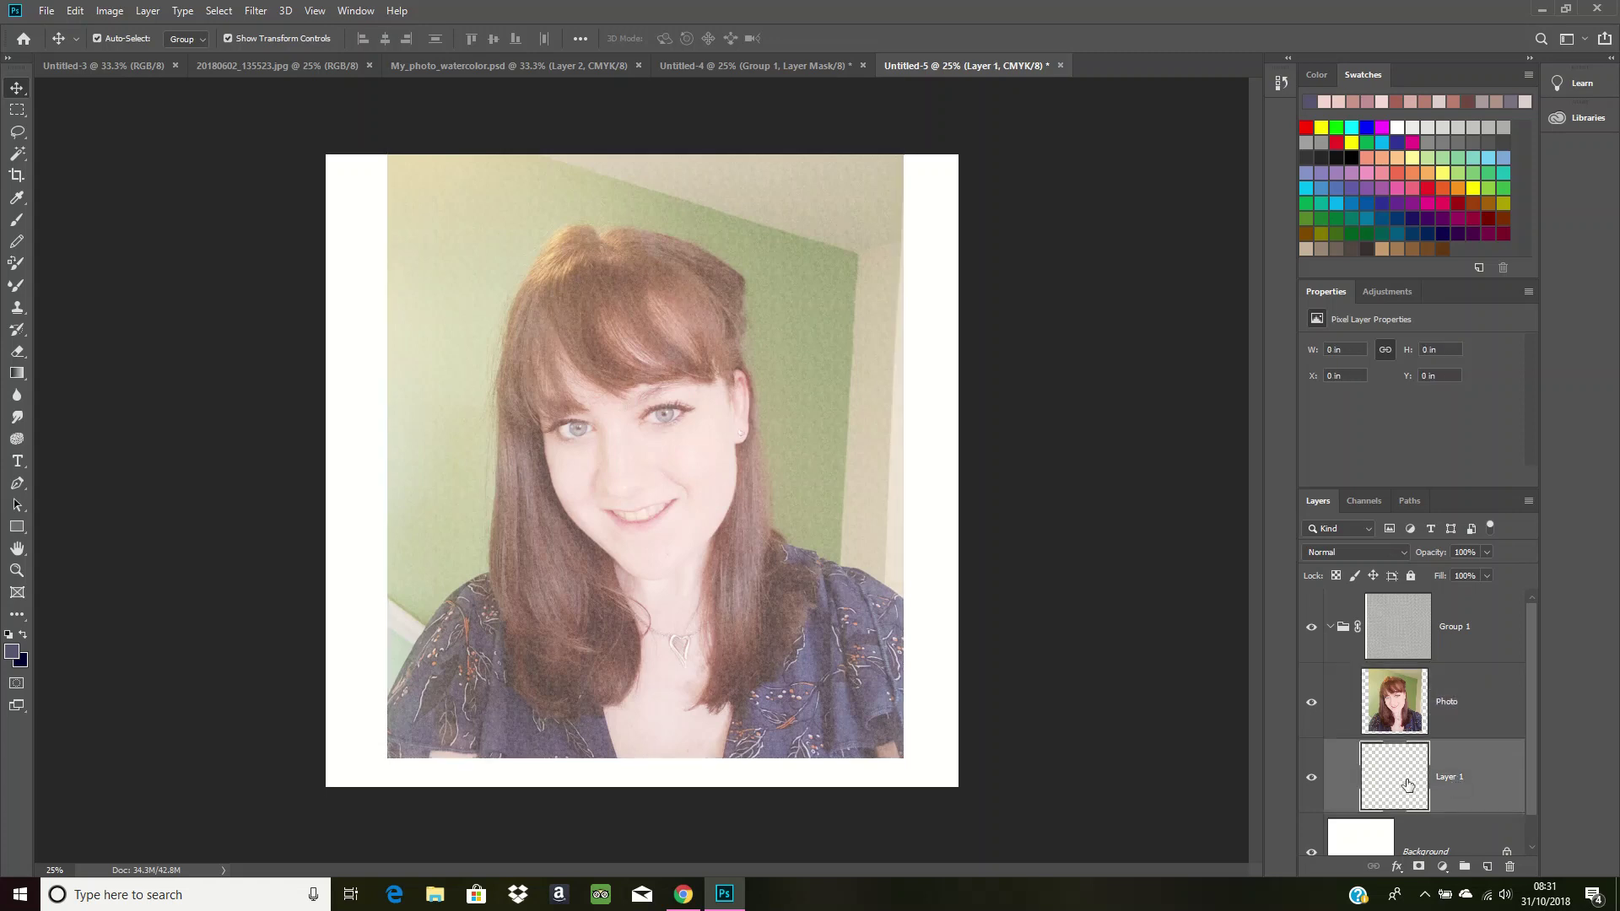
- Move the empty layer above the Photo layer and rename it Color
drag(1408, 785, 1398, 675)
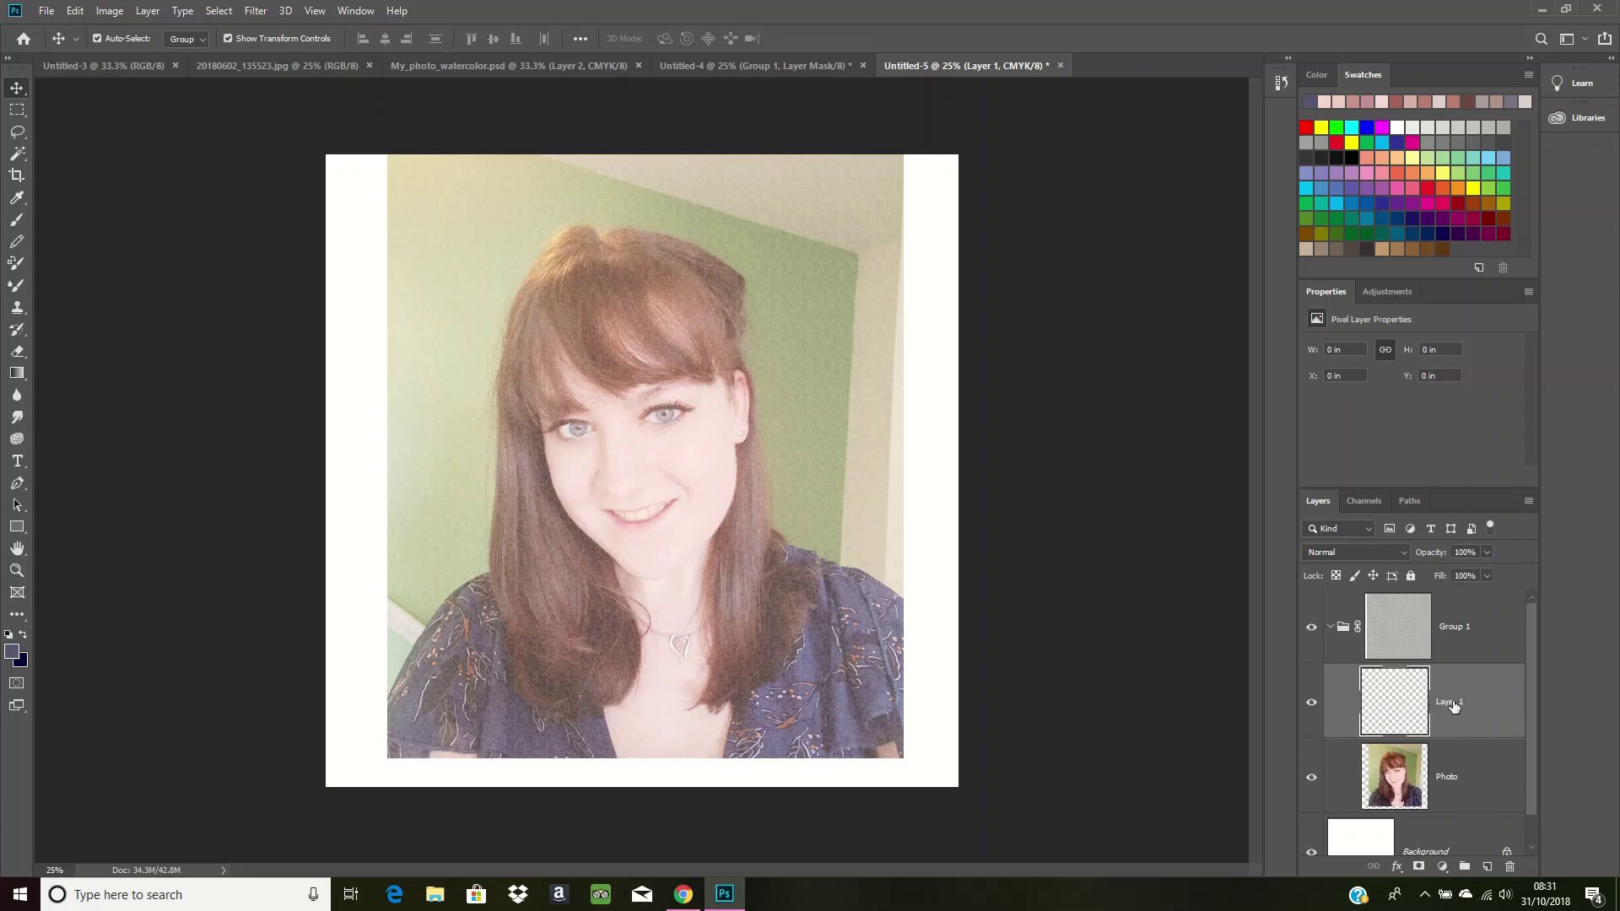
double_click(1451, 702)
key(Return)
- Set both the Color layer's blend mode and the Brush tool's painting mode to Multiply
click(1349, 553)
click(1359, 520)
click(16, 222)
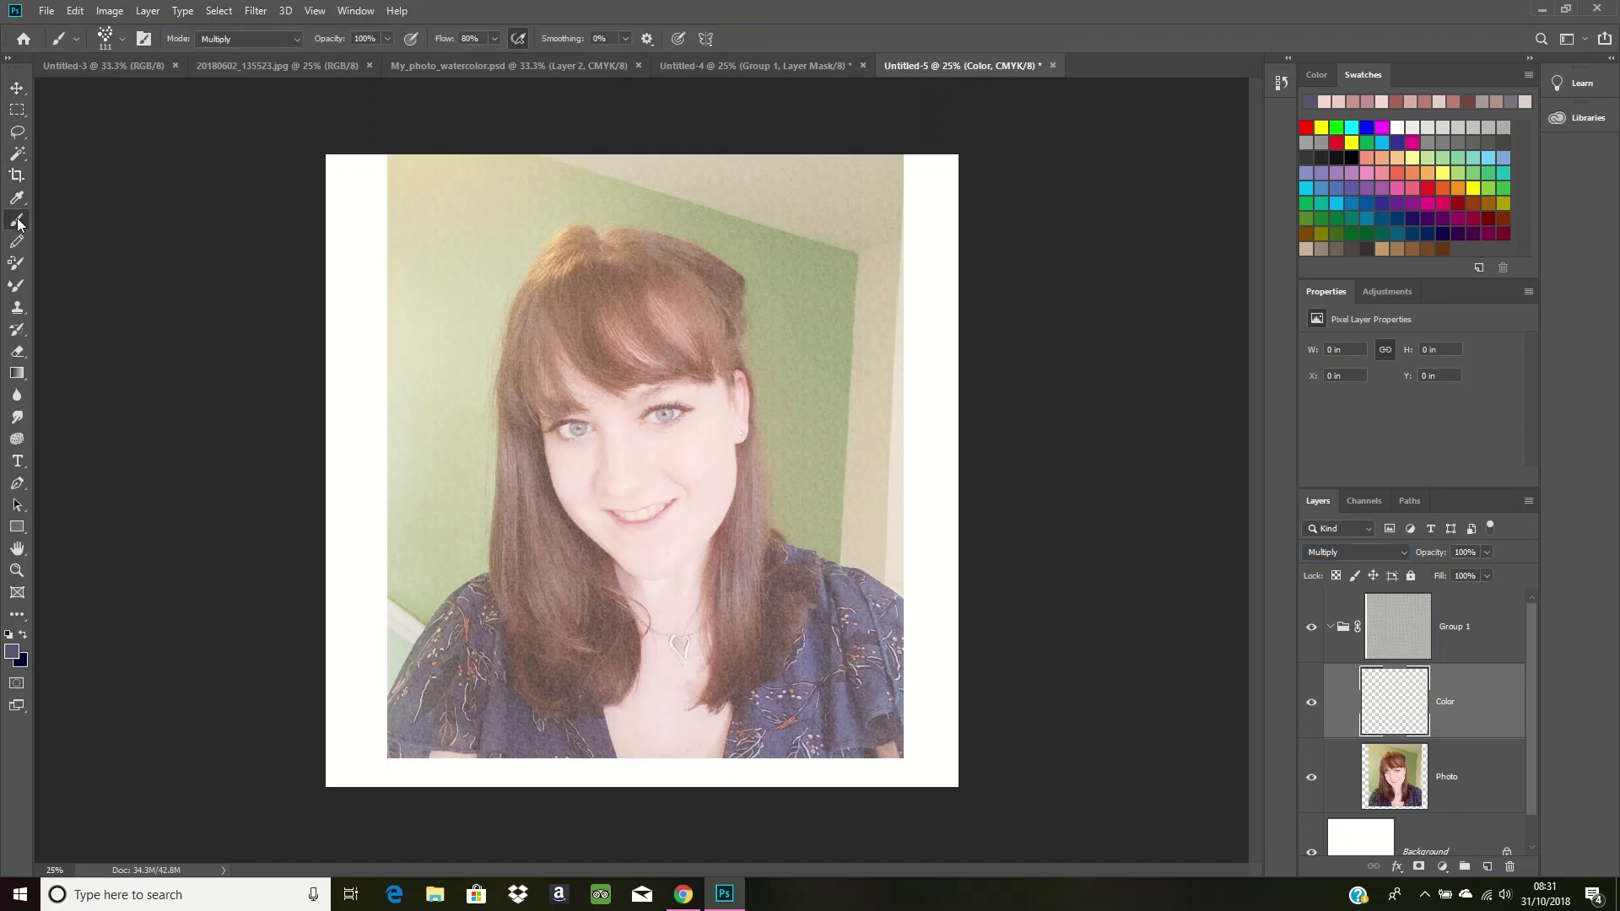
click(232, 40)
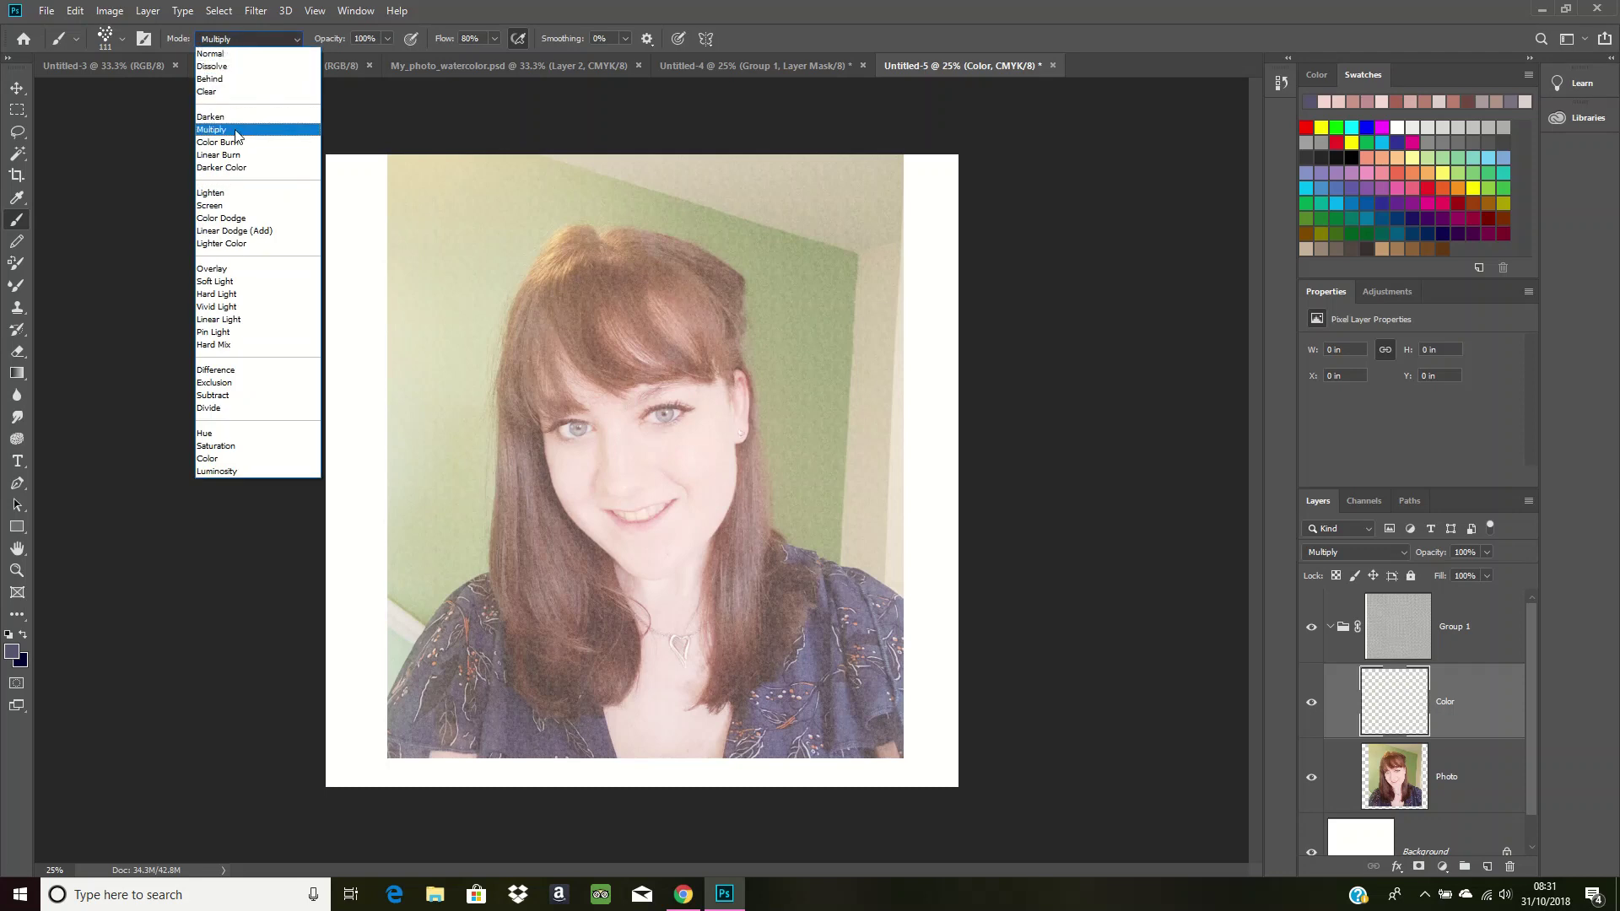
click(236, 132)
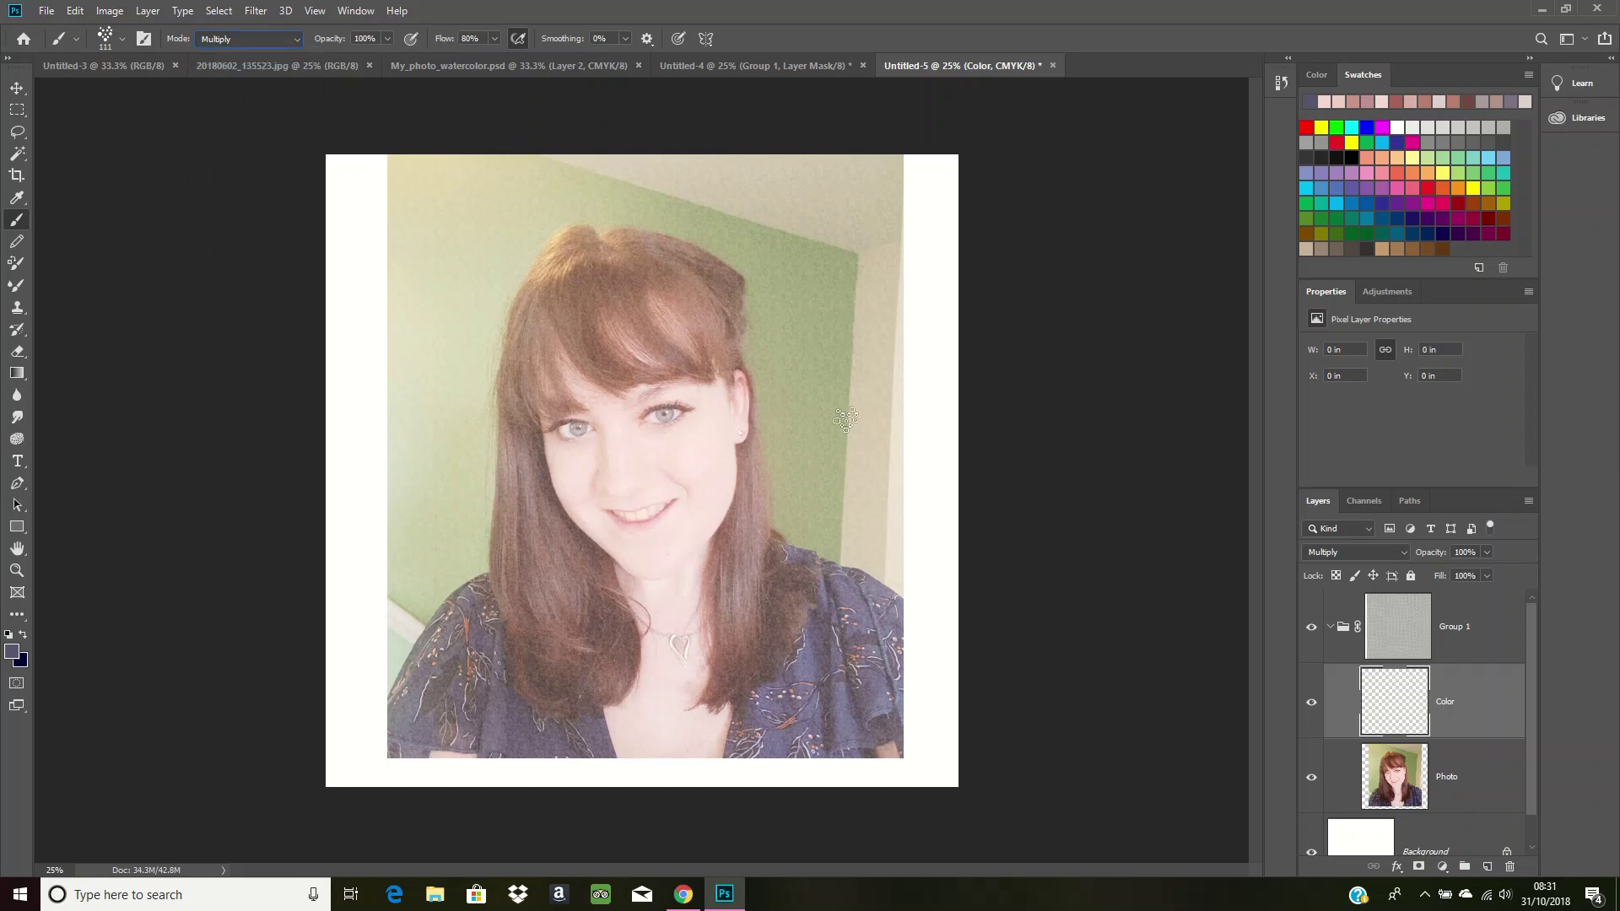
- Hide the Photo layer and paint overlapping grey-purple test strokes on the upper part of the Color layer
click(1312, 778)
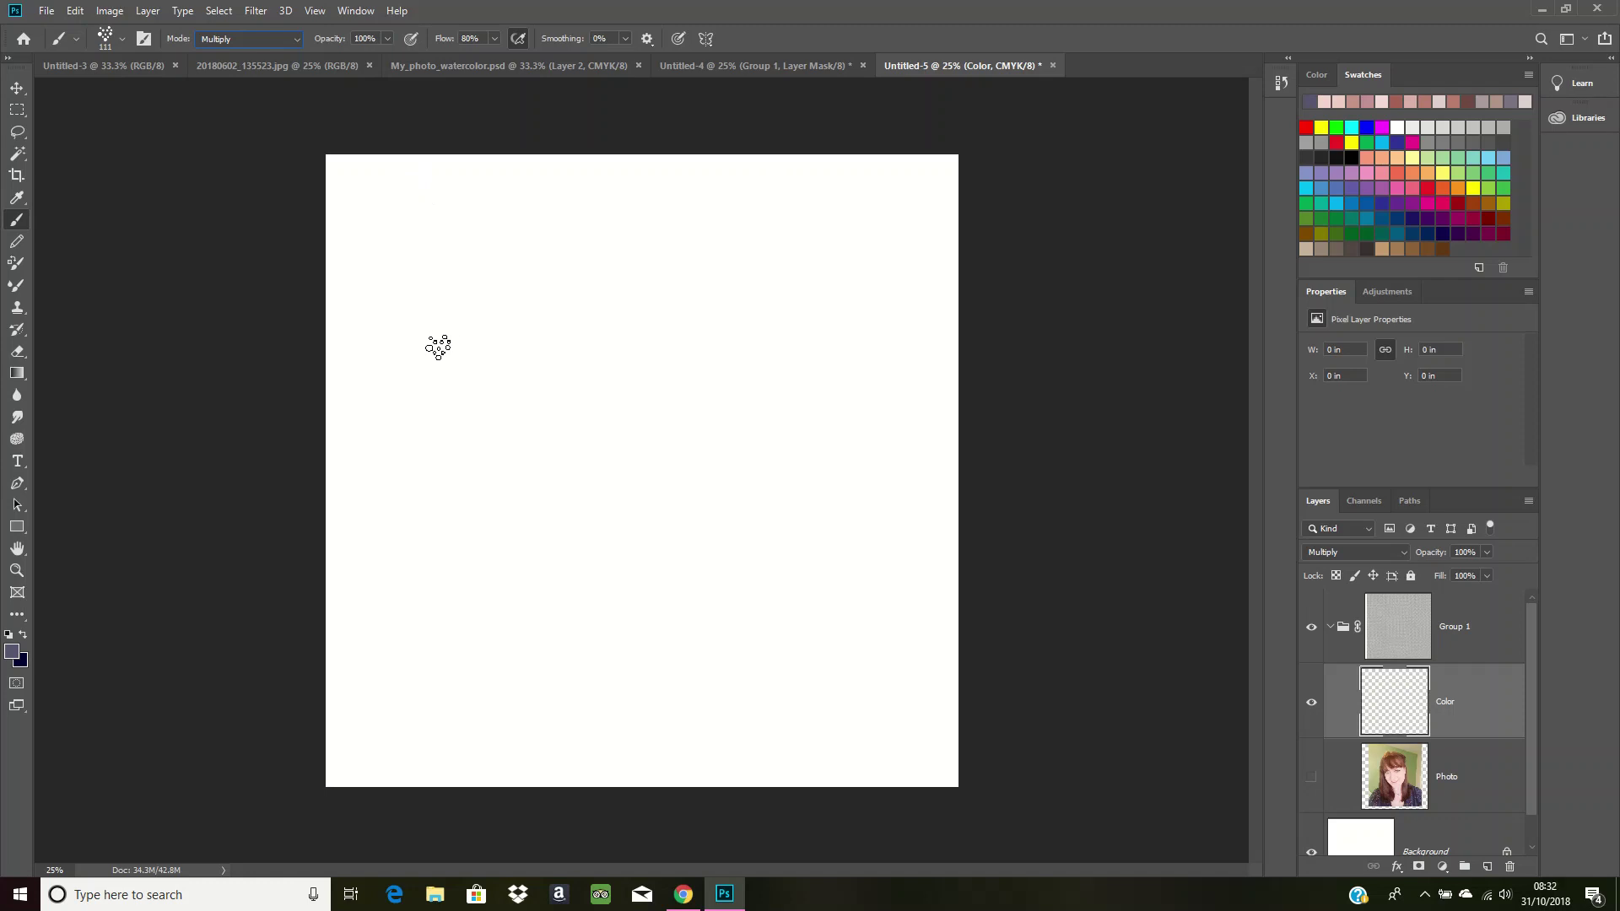
mouse_move(438, 358)
mouse_down()
mouse_move(628, 313)
mouse_move(543, 326)
mouse_move(579, 332)
mouse_move(565, 358)
mouse_move(493, 380)
mouse_move(489, 354)
mouse_move(641, 326)
mouse_move(496, 366)
mouse_move(633, 338)
mouse_move(502, 371)
mouse_move(508, 350)
mouse_move(624, 331)
mouse_move(483, 372)
mouse_move(629, 362)
mouse_up()
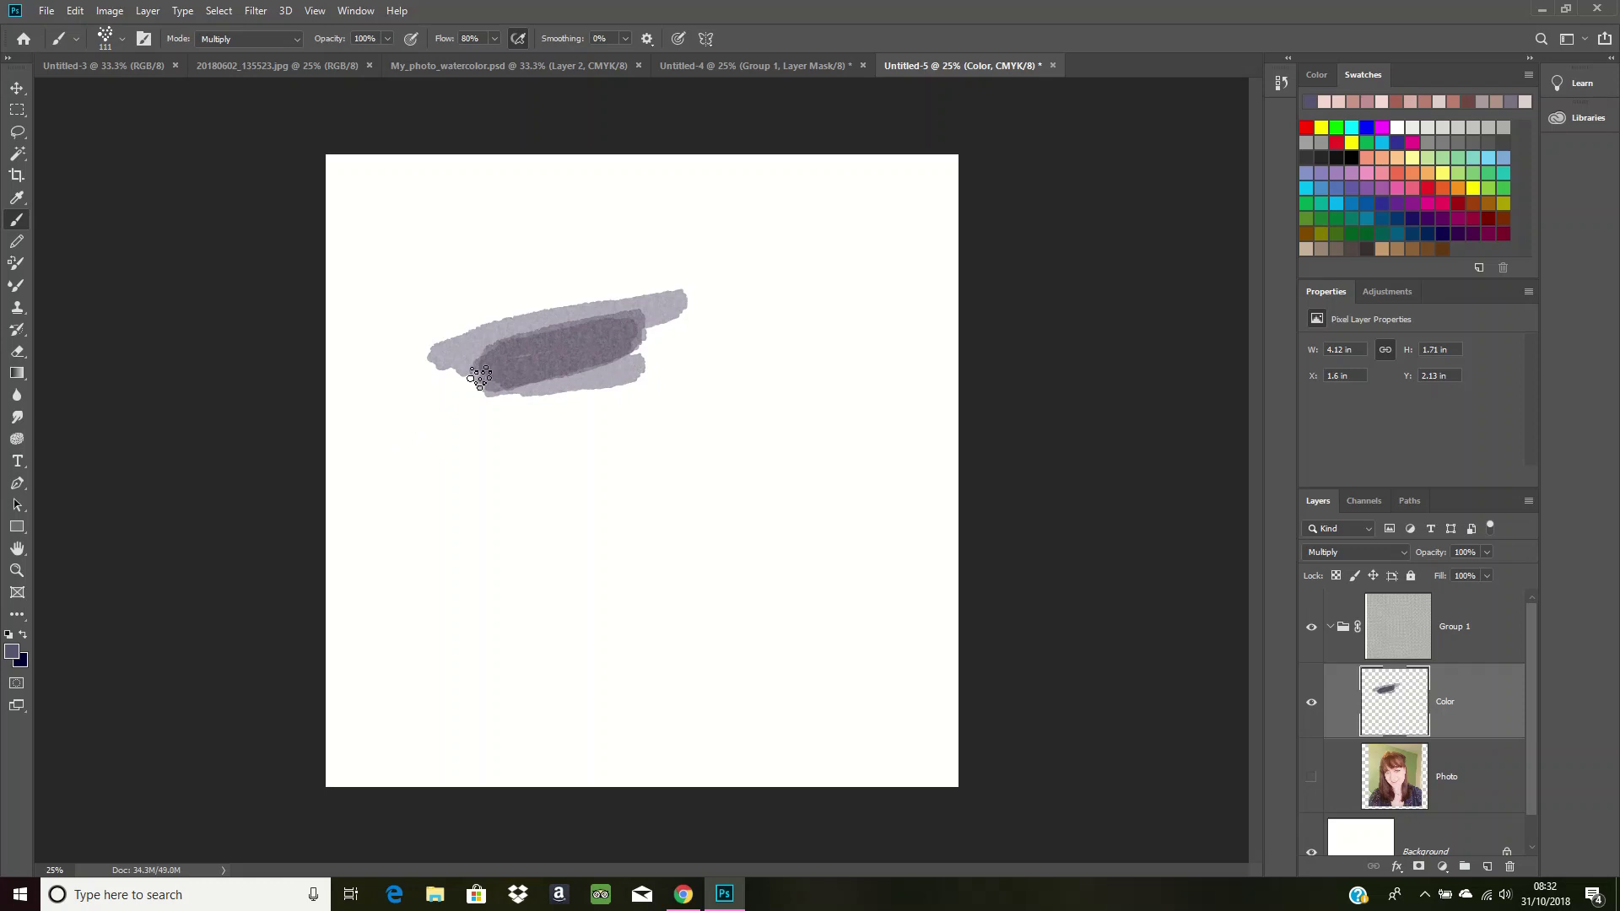
mouse_move(512, 371)
mouse_down()
mouse_move(612, 371)
mouse_move(538, 376)
mouse_move(625, 338)
mouse_move(530, 361)
mouse_move(627, 332)
mouse_up()
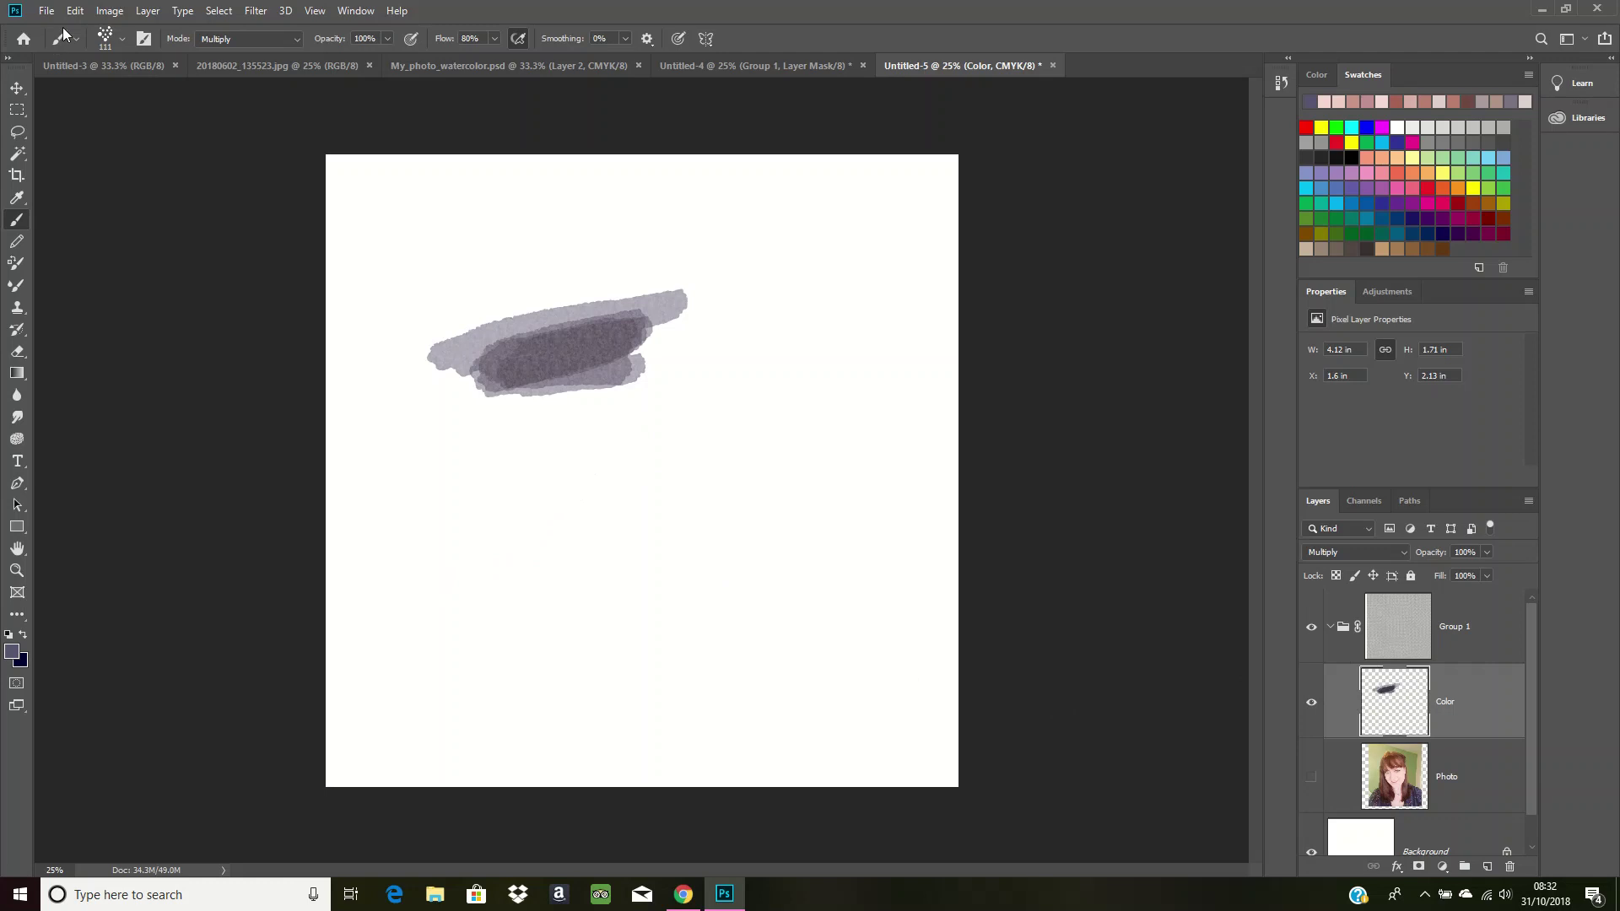
- Undo all the grey-purple test strokes on the Color layer
click(47, 10)
click(88, 26)
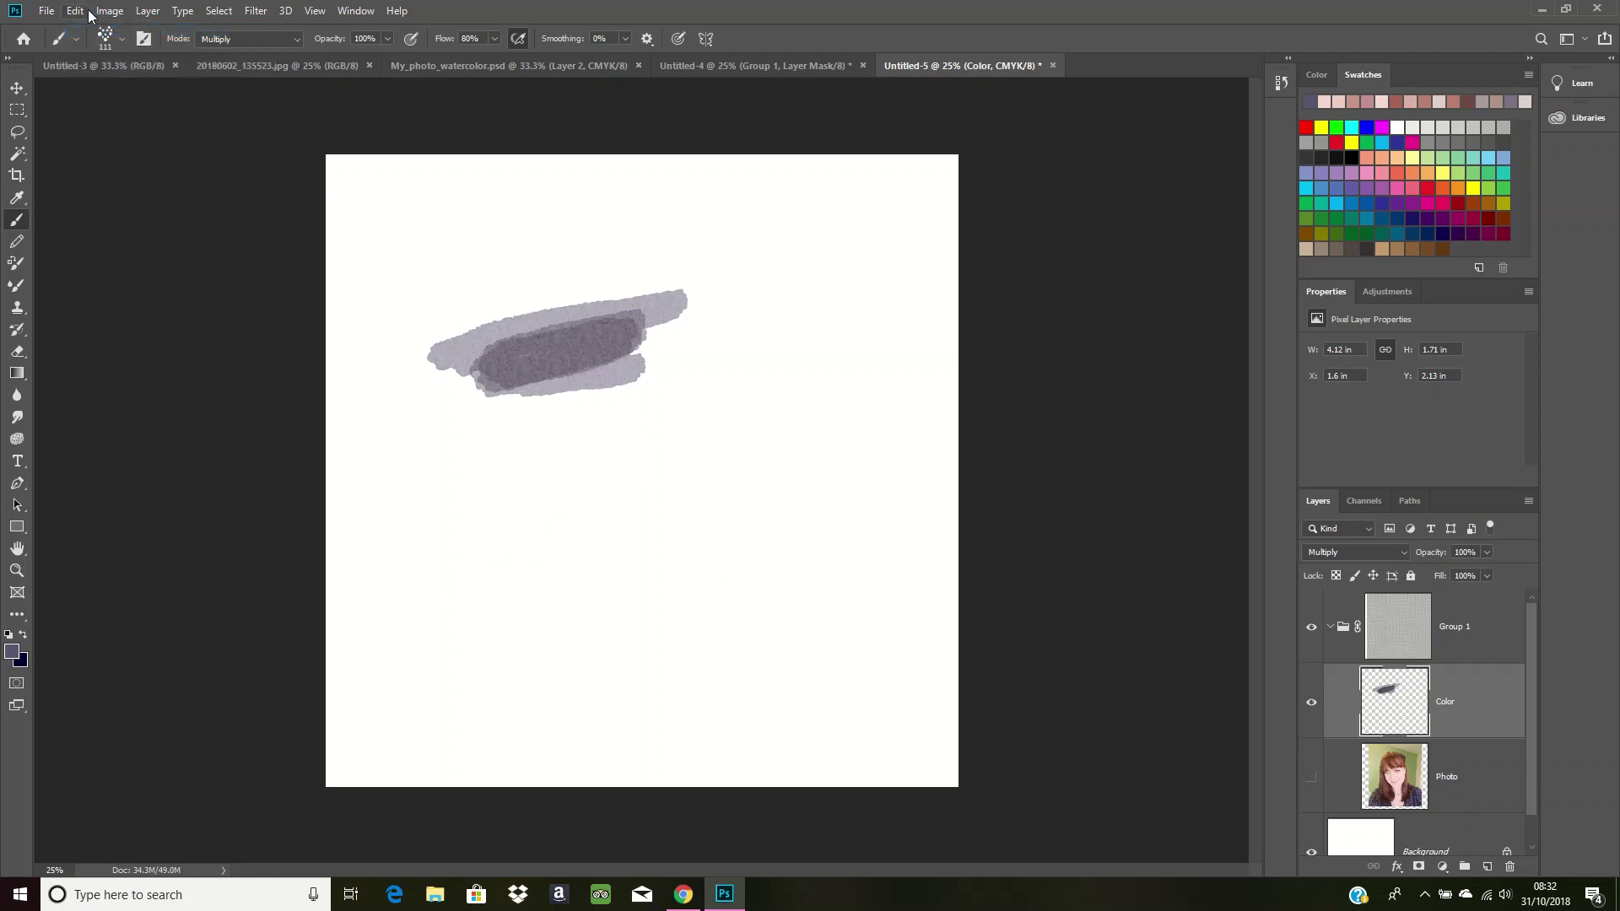
click(75, 10)
click(93, 29)
click(75, 10)
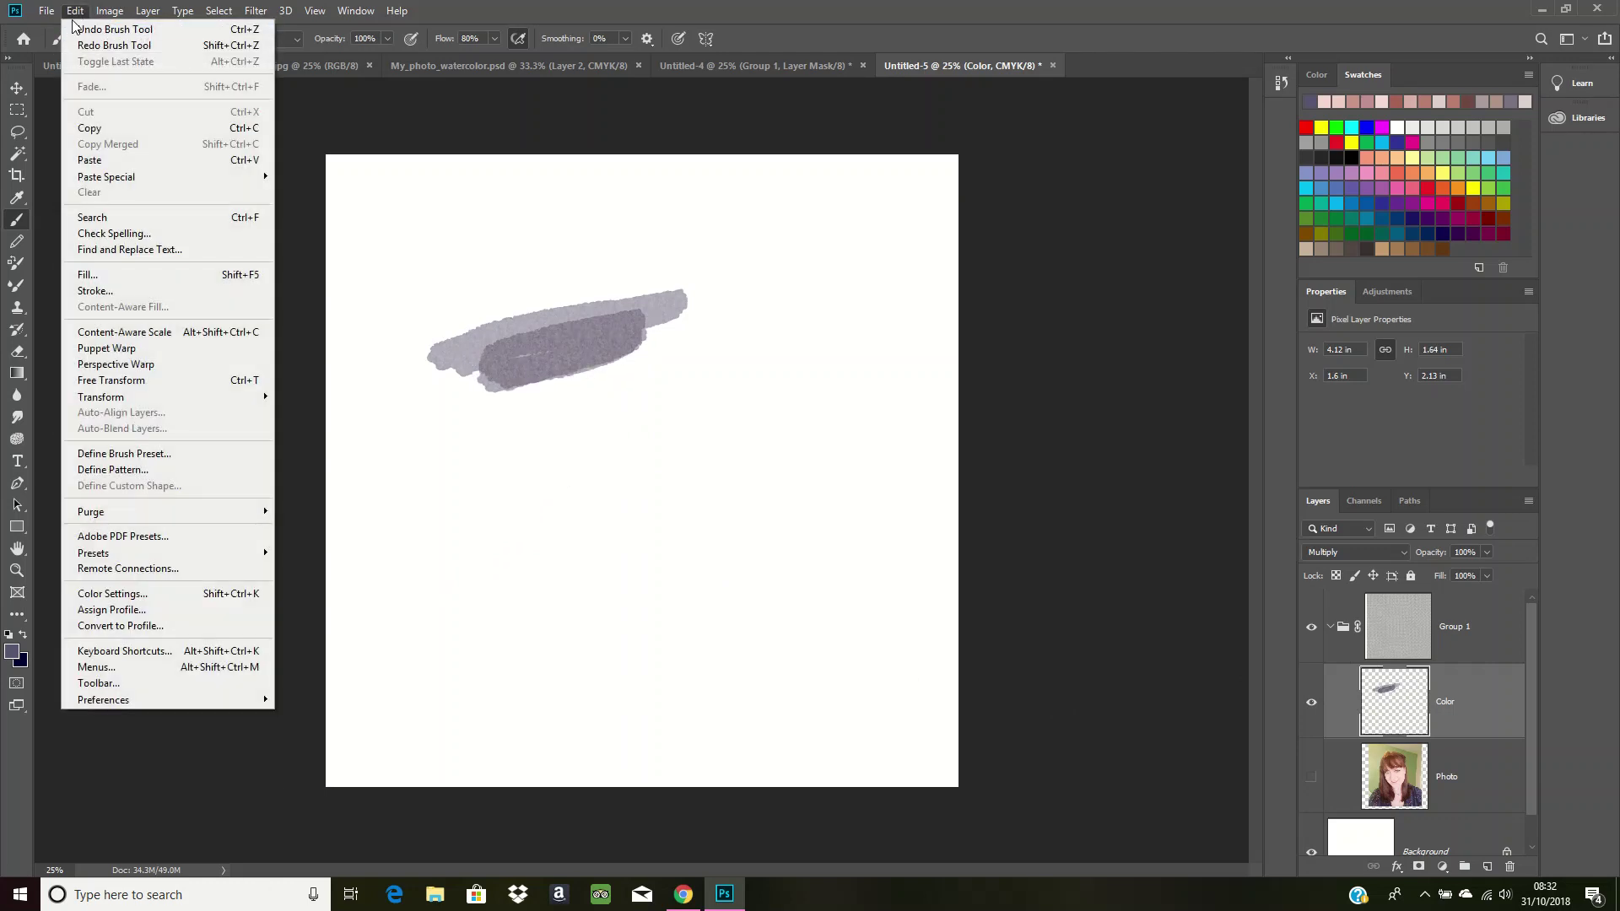
click(89, 29)
click(75, 10)
click(89, 29)
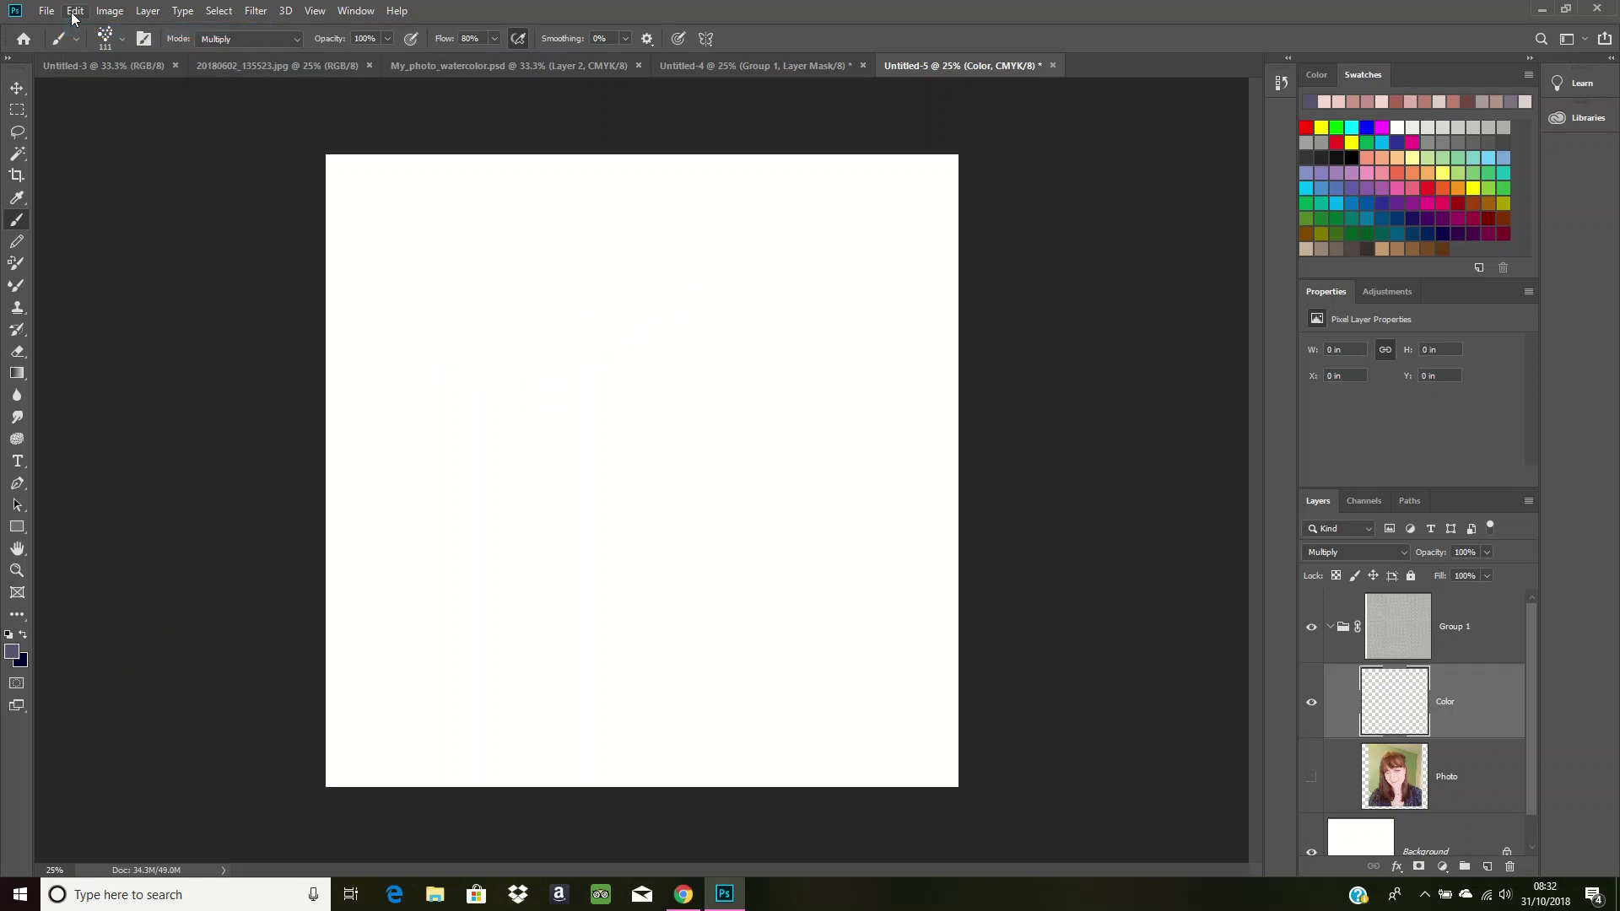
click(74, 13)
mouse_move(110, 11)
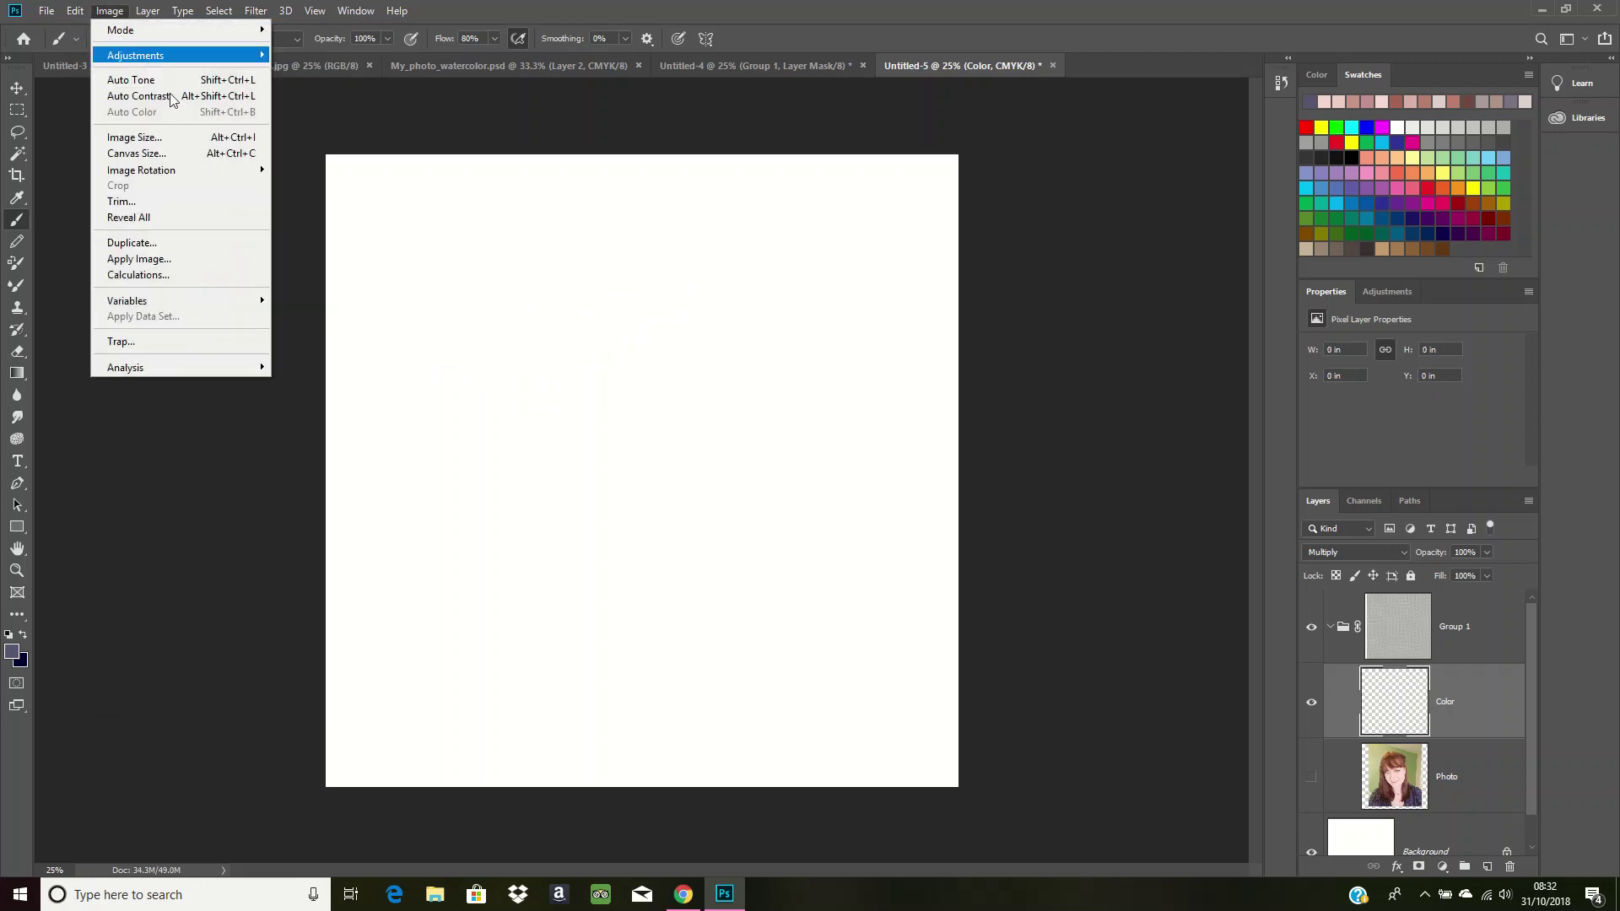
- Choose the TracyBishop-WatercolorDemoBrush preset at 15 px and show the Photo layer again
right_click(885, 483)
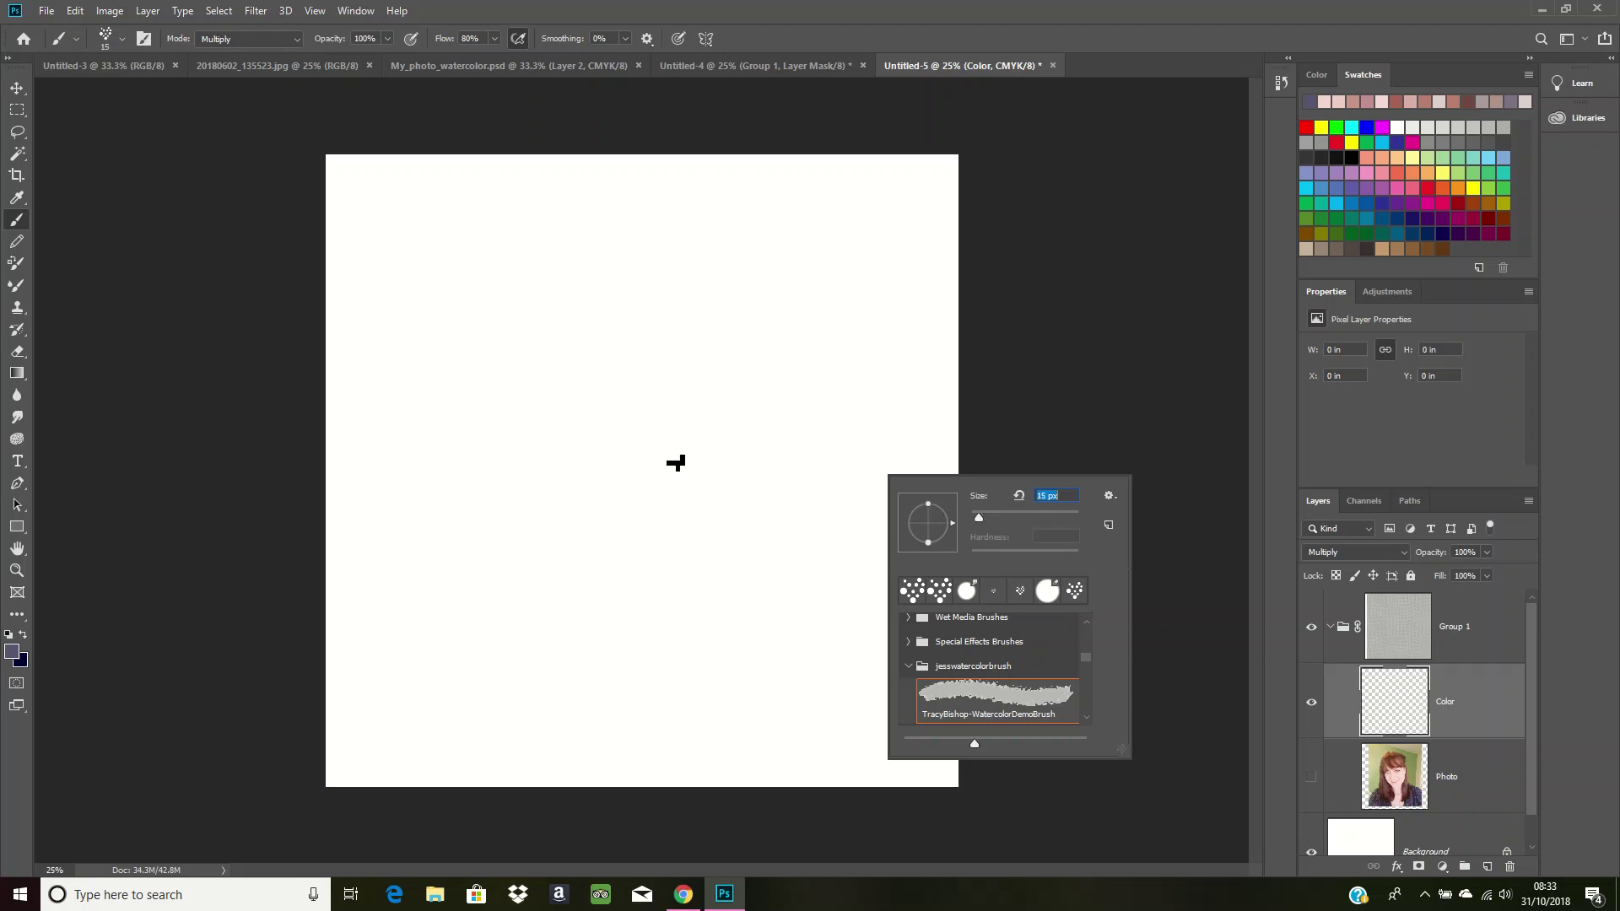
click(1309, 783)
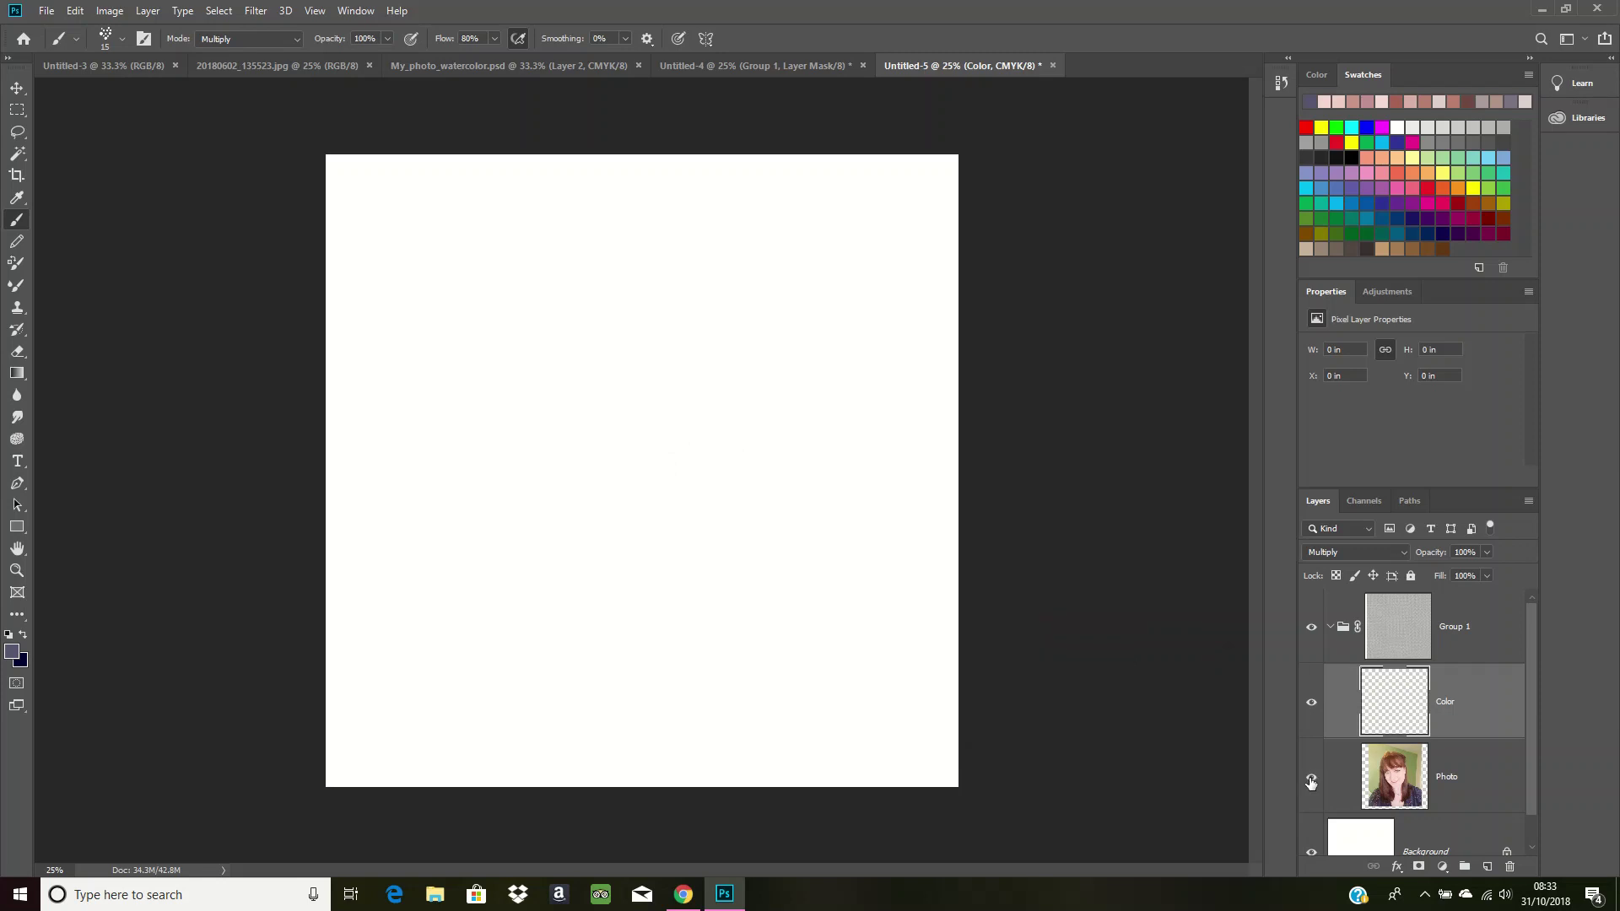
click(1310, 777)
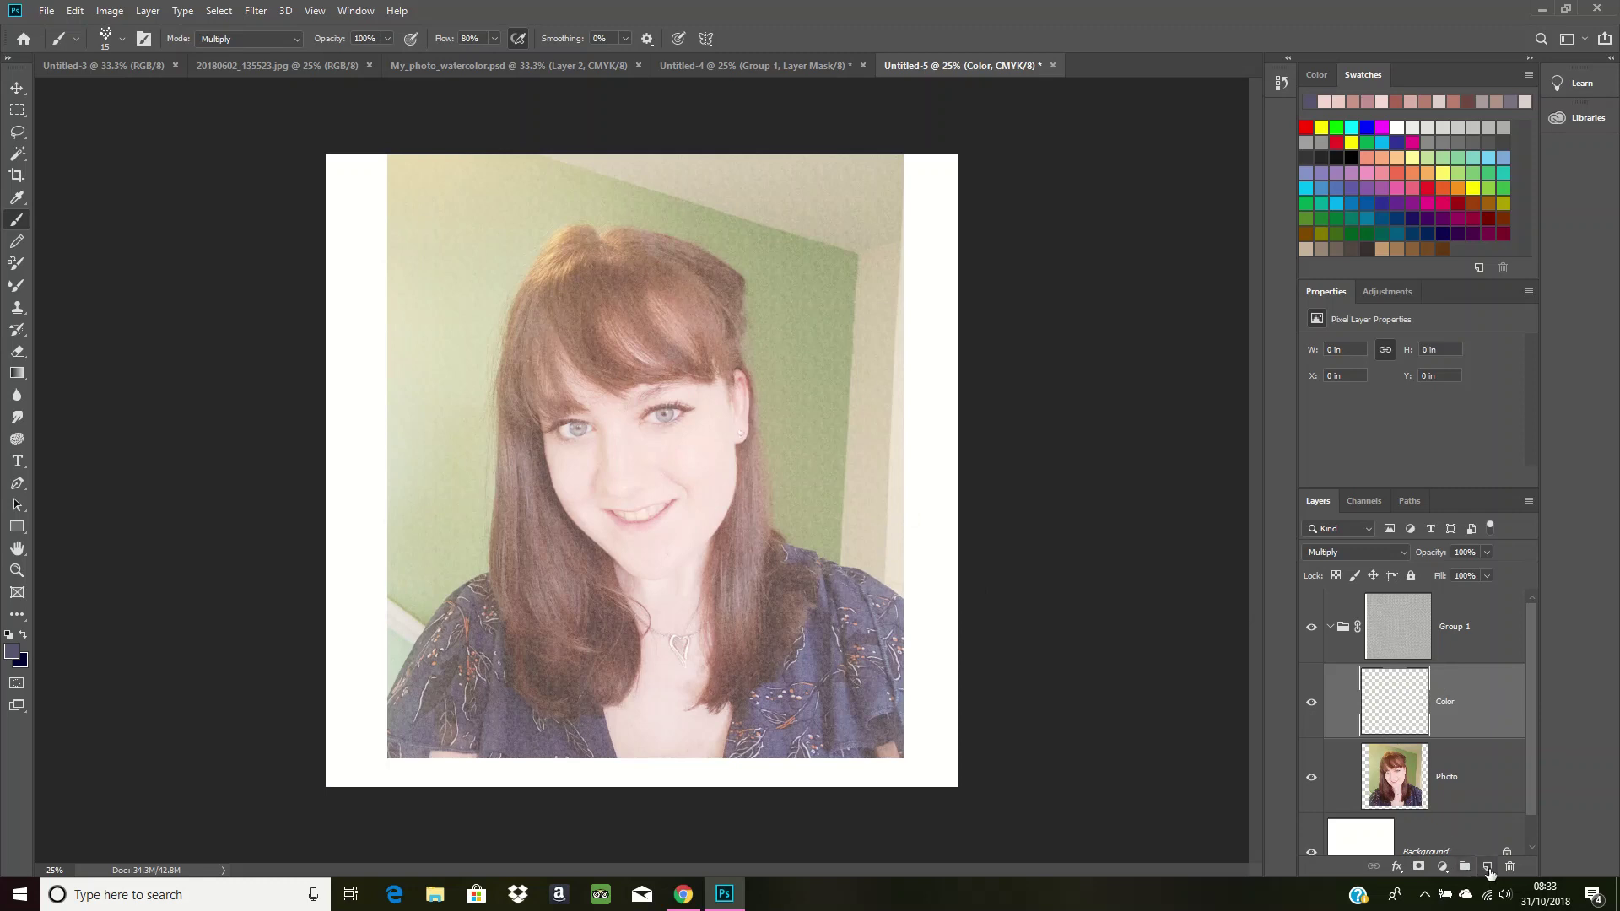
- Add a new layer named Background and place it between the Color and Photo layers
click(1489, 869)
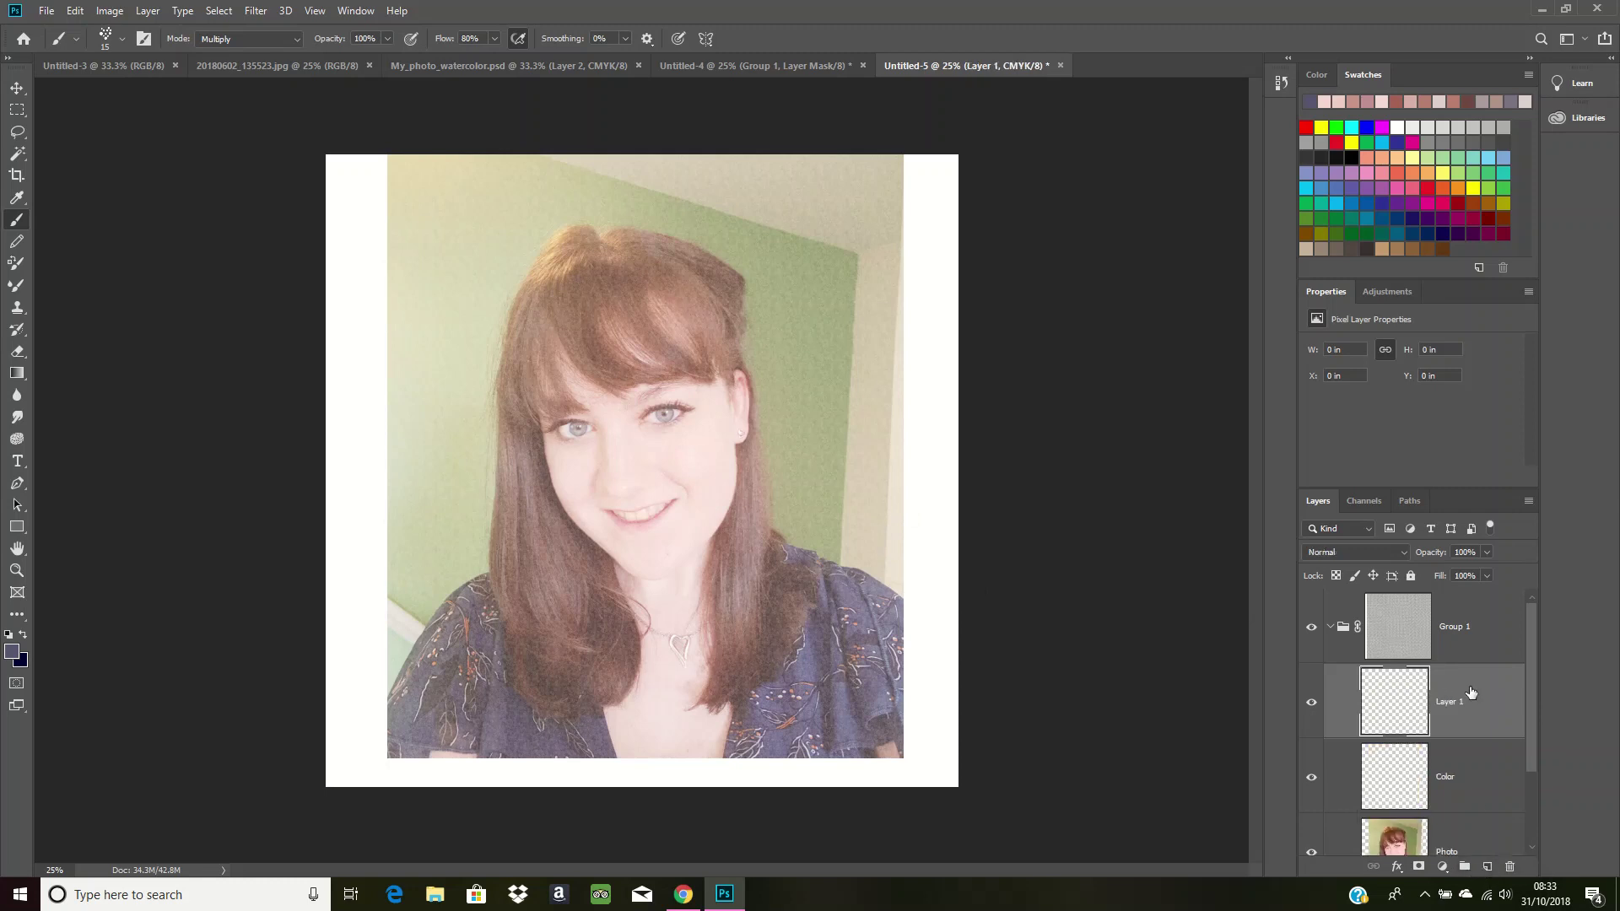
double_click(1449, 702)
click(1457, 735)
drag(1403, 705, 1405, 806)
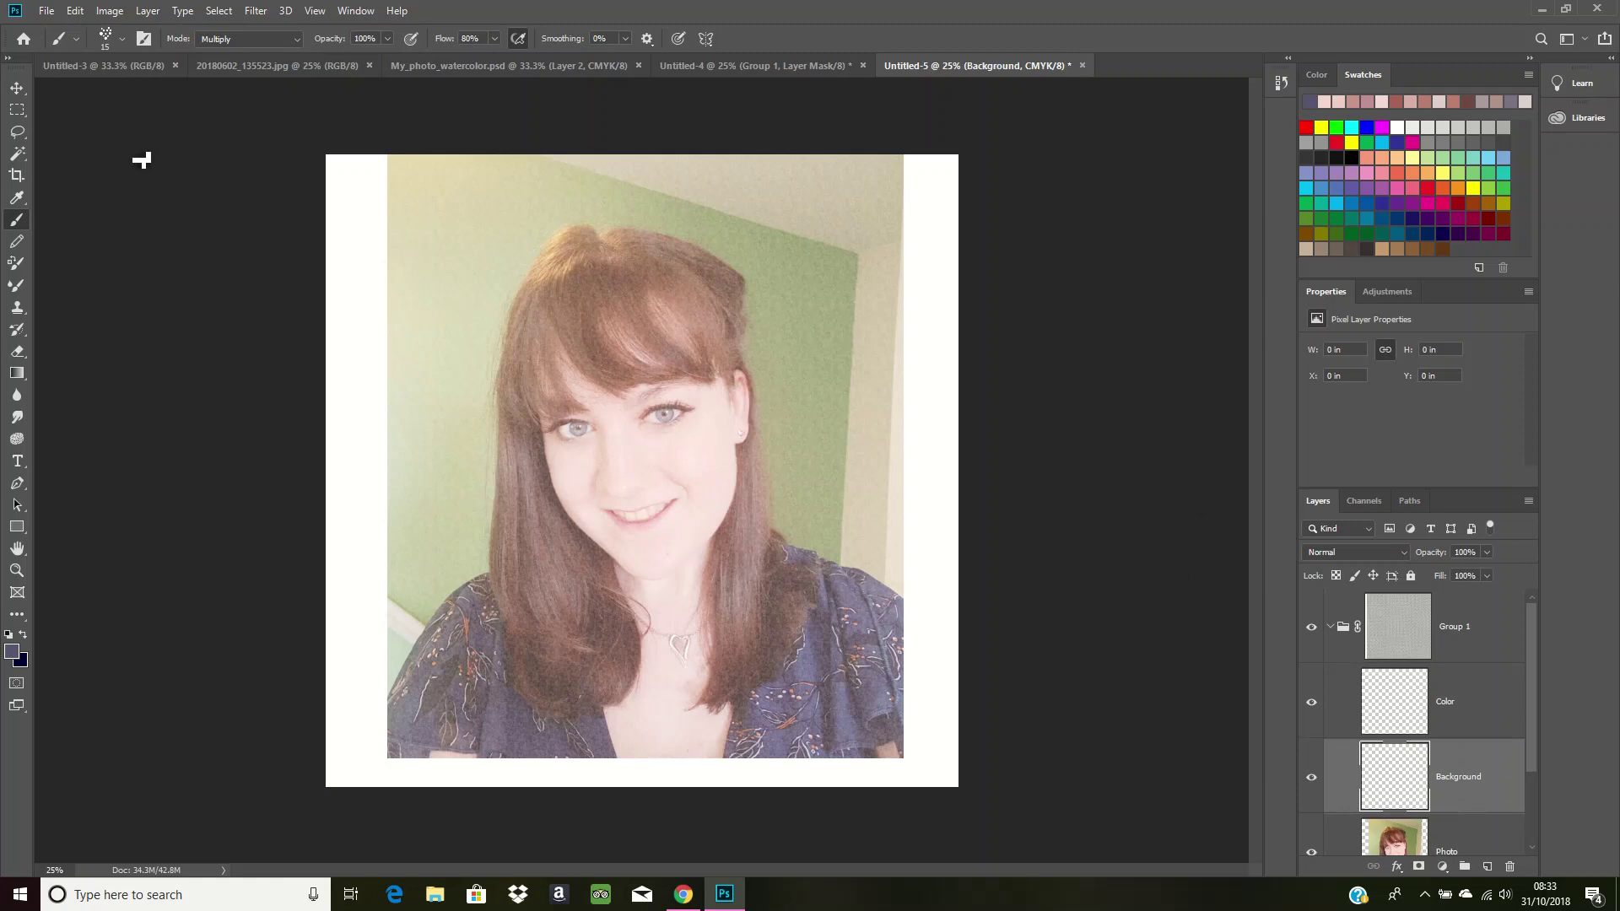
- Sample the green of the wall behind the woman's head with the Eyedropper as the foreground color
click(18, 200)
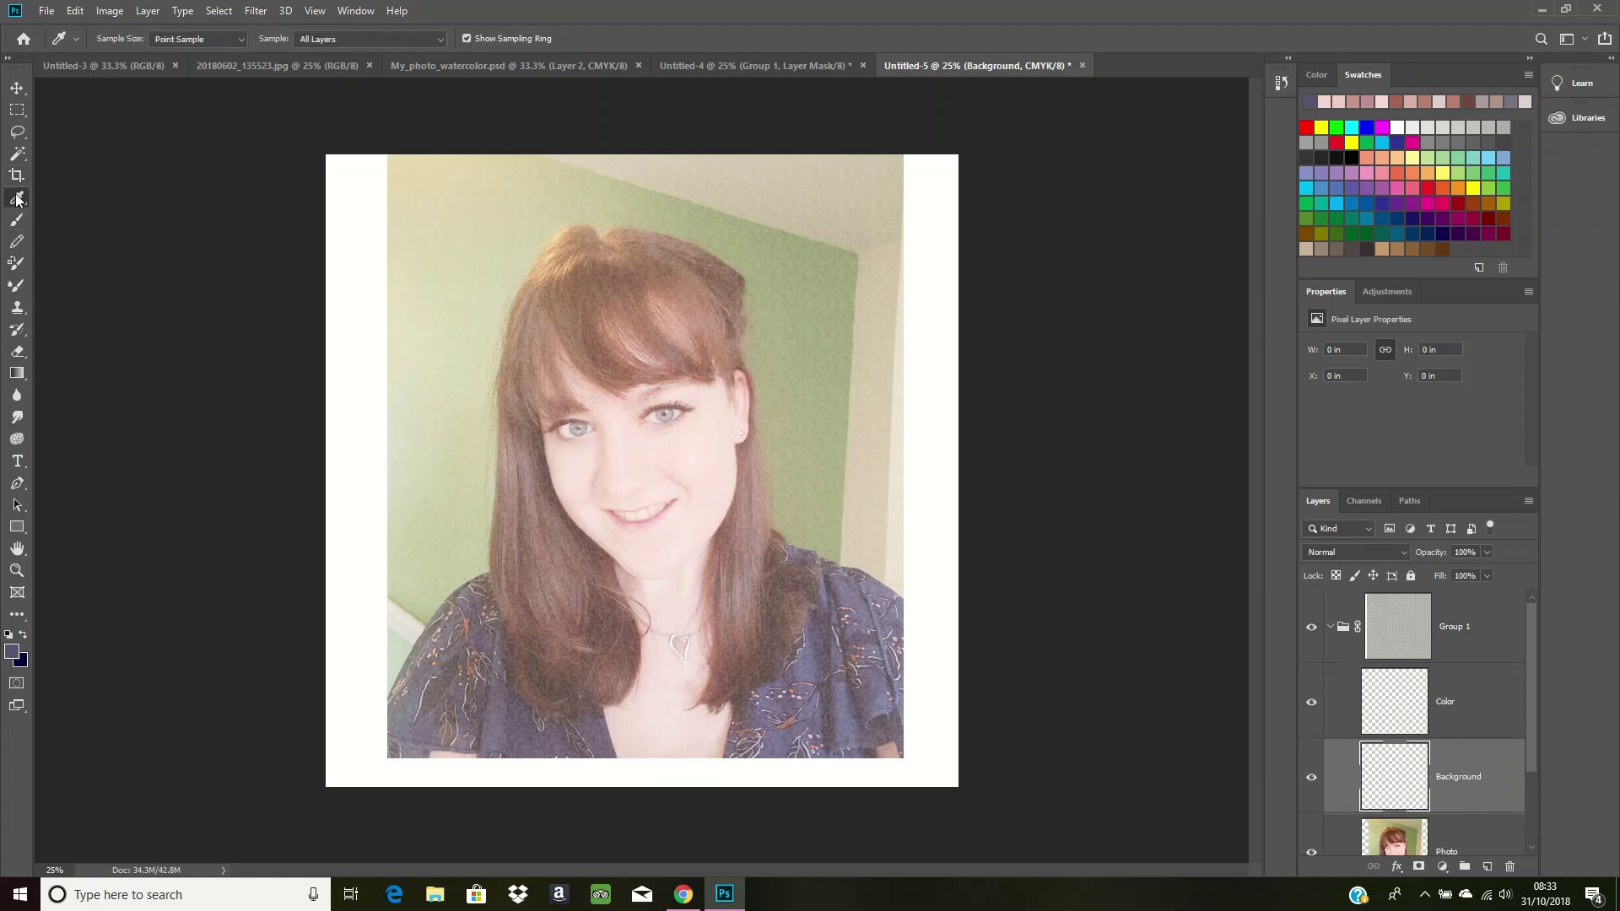
click(800, 350)
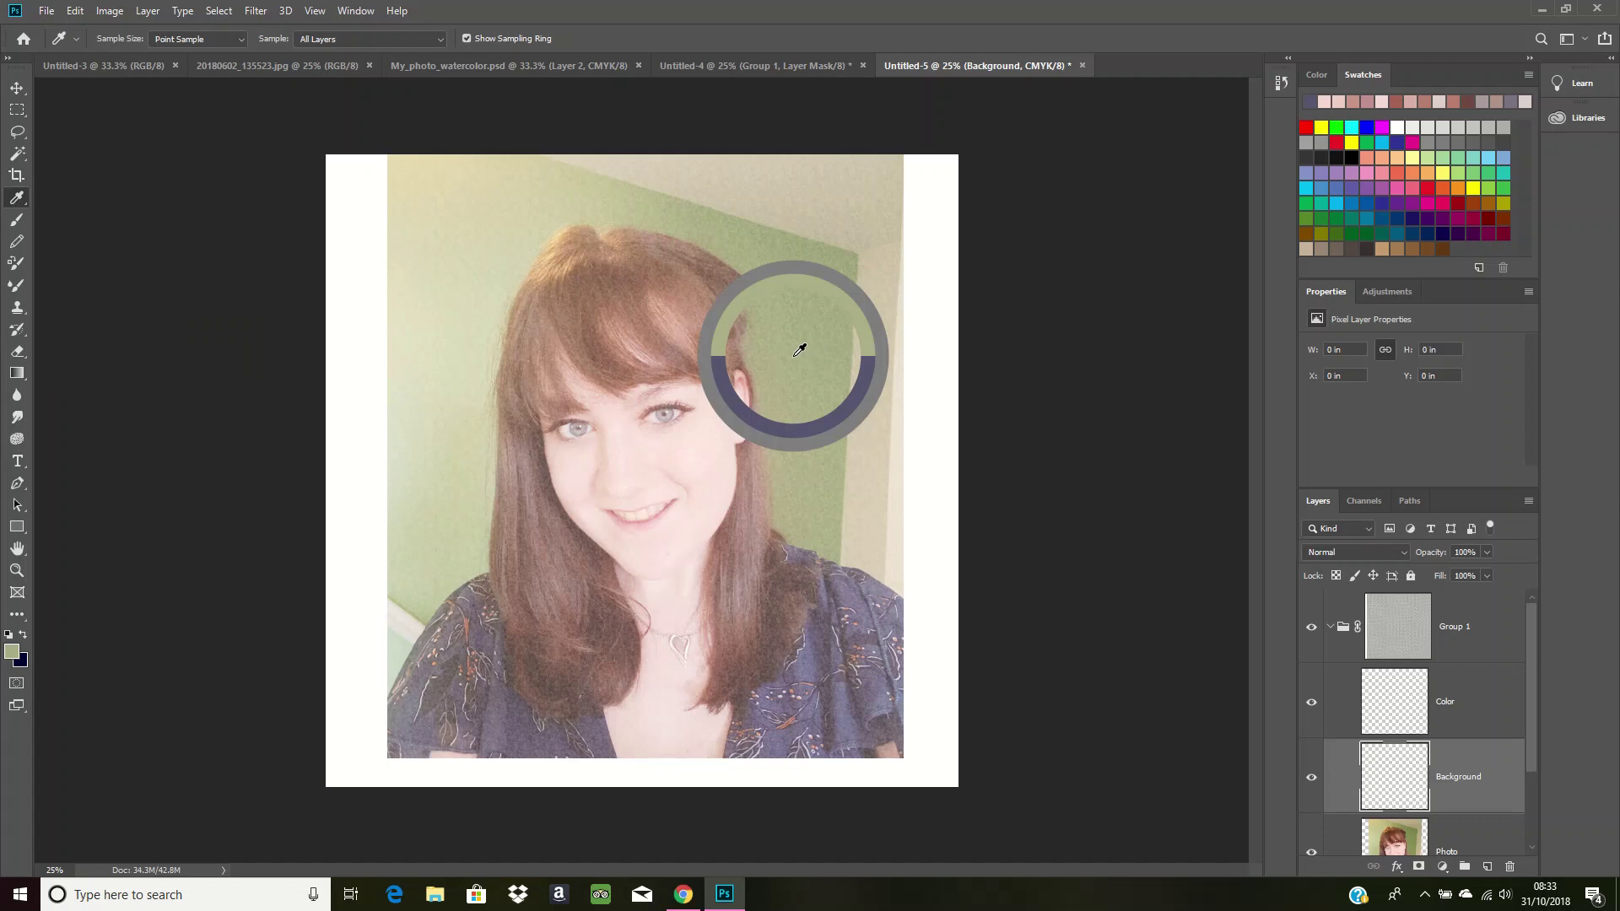
mouse_move(800, 349)
mouse_down()
mouse_move(807, 309)
mouse_move(808, 336)
mouse_move(791, 329)
mouse_move(811, 321)
mouse_up()
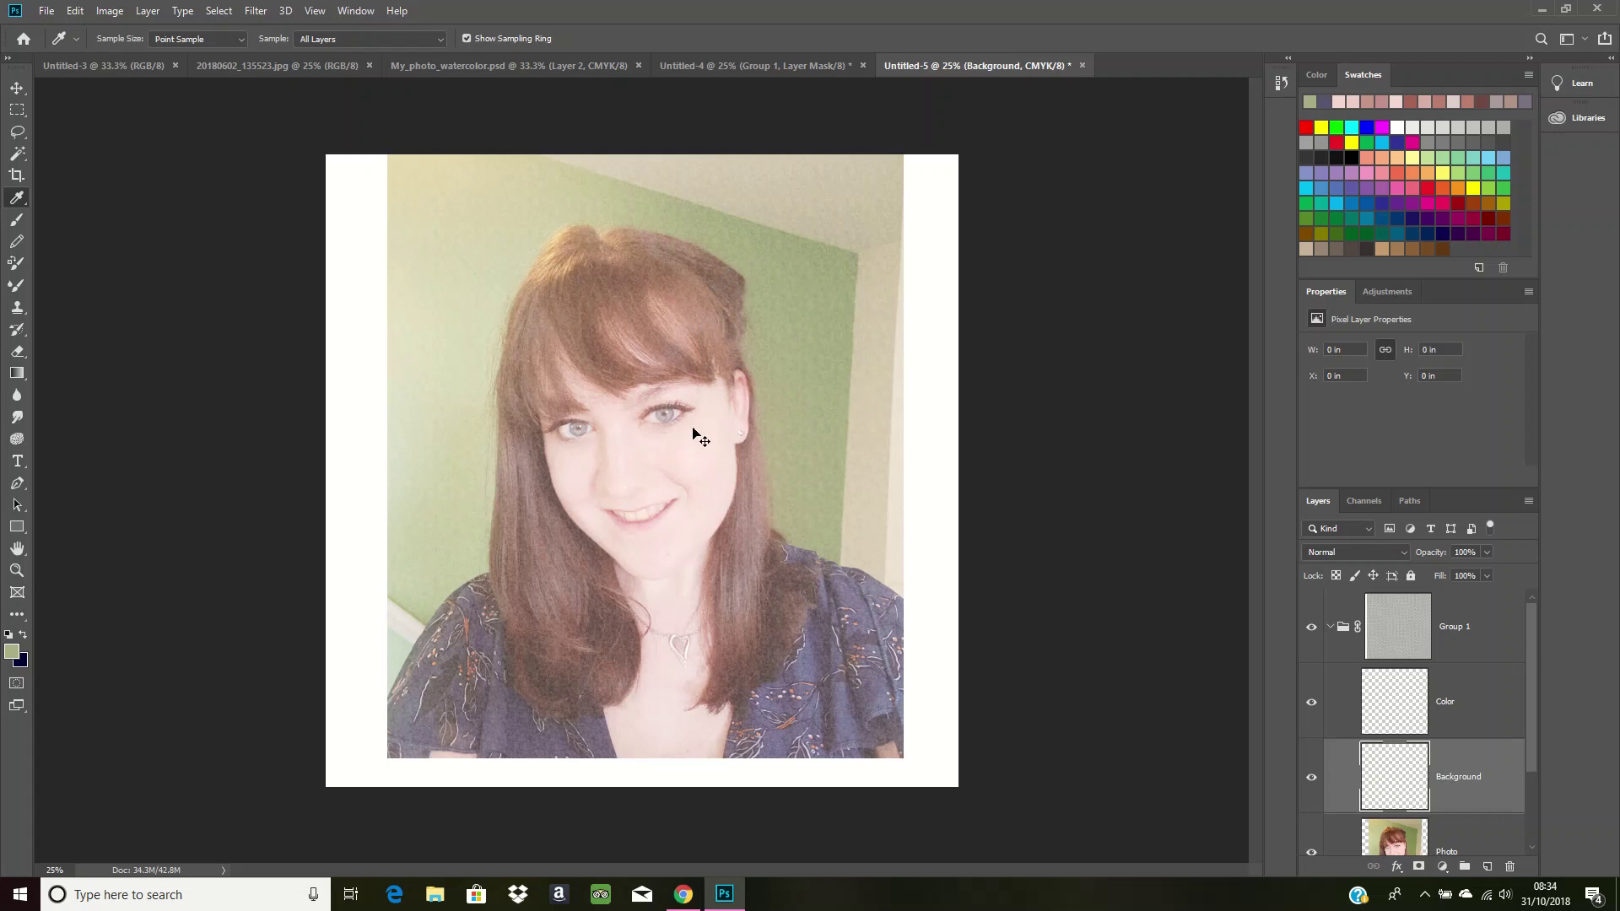
- Paint a green watercolor patch about 0.73 x 0.5 in on the Background layer, over the wall beside the ear and hair
key(ctrl+plus)
key(ctrl+plus)
key(ctrl+plus)
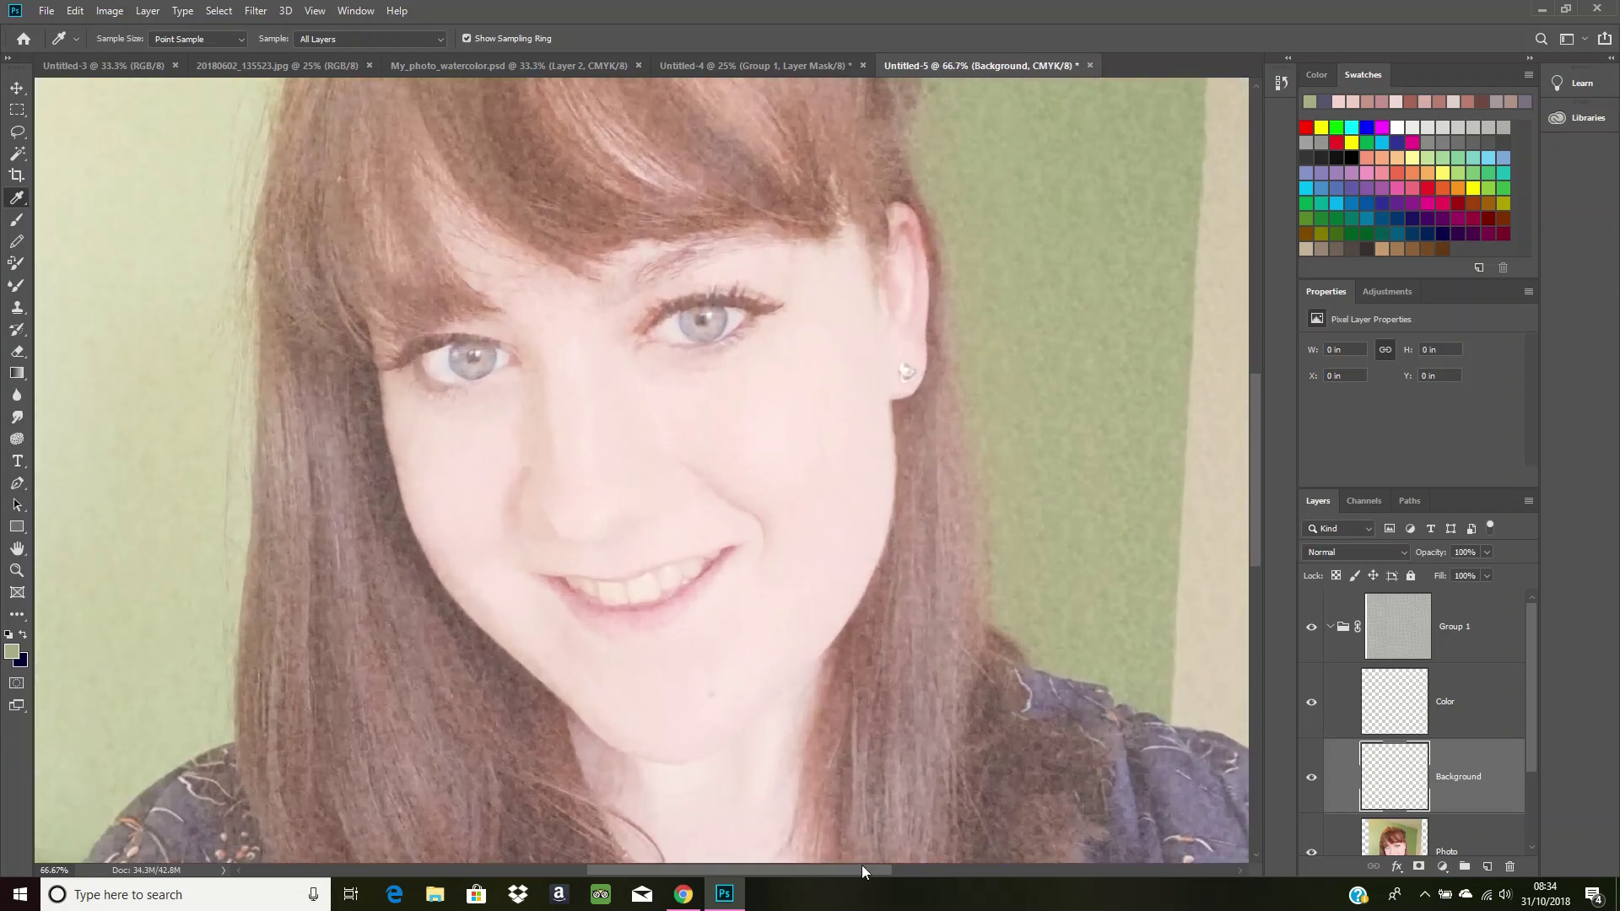
drag(862, 870, 908, 871)
scroll(930, 581, up, 3)
key(ctrl+plus)
key(ctrl+plus)
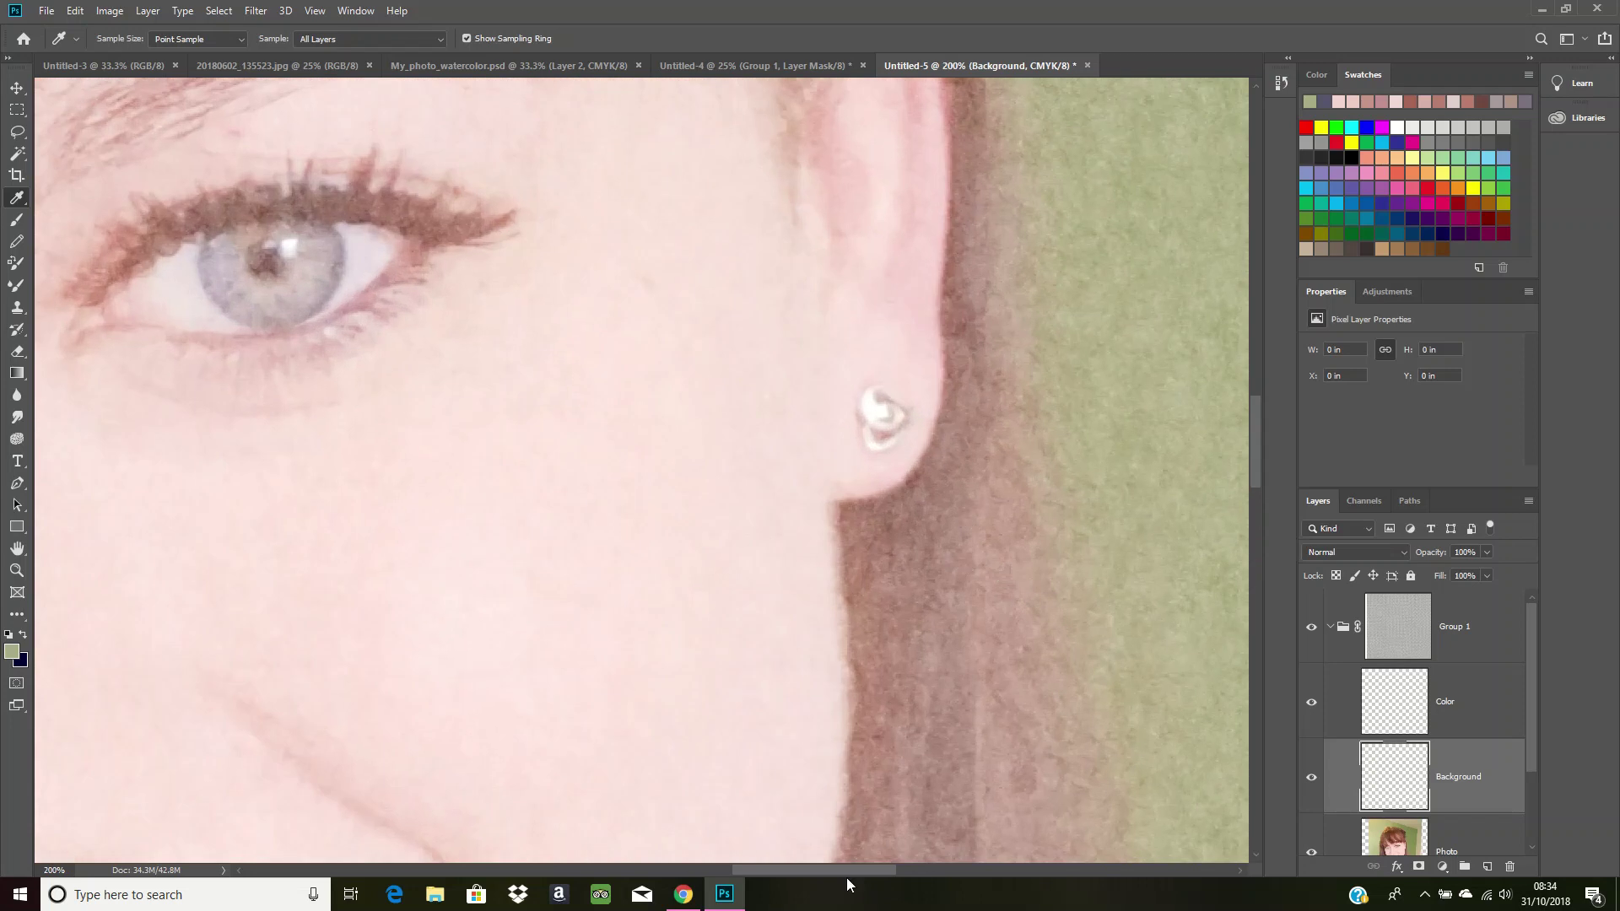
drag(859, 869, 918, 854)
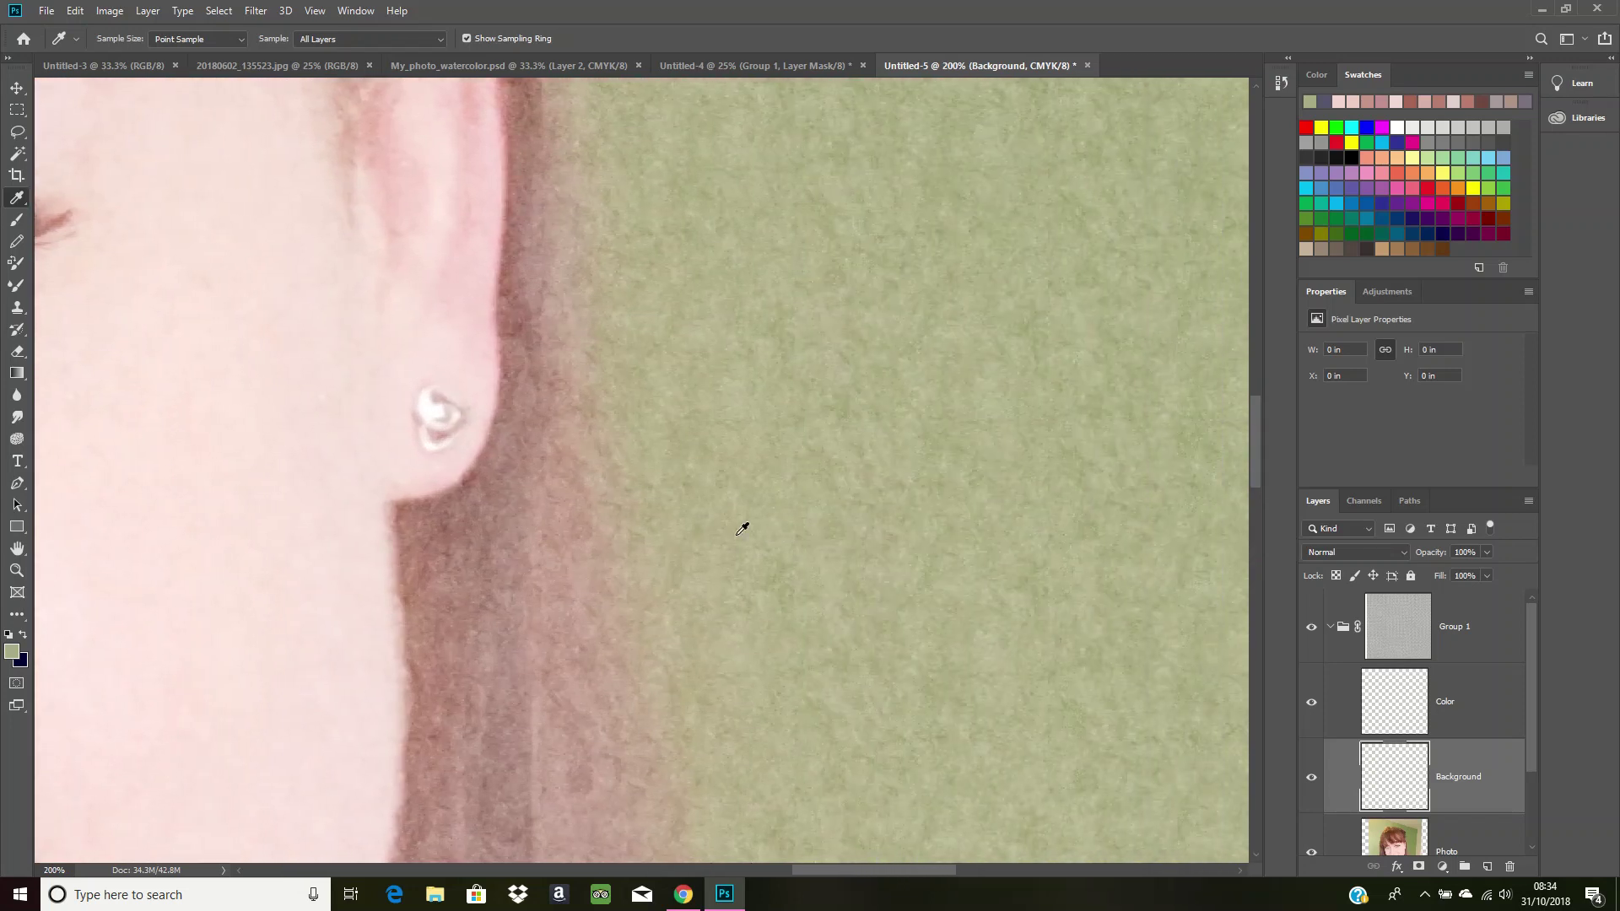
click(16, 220)
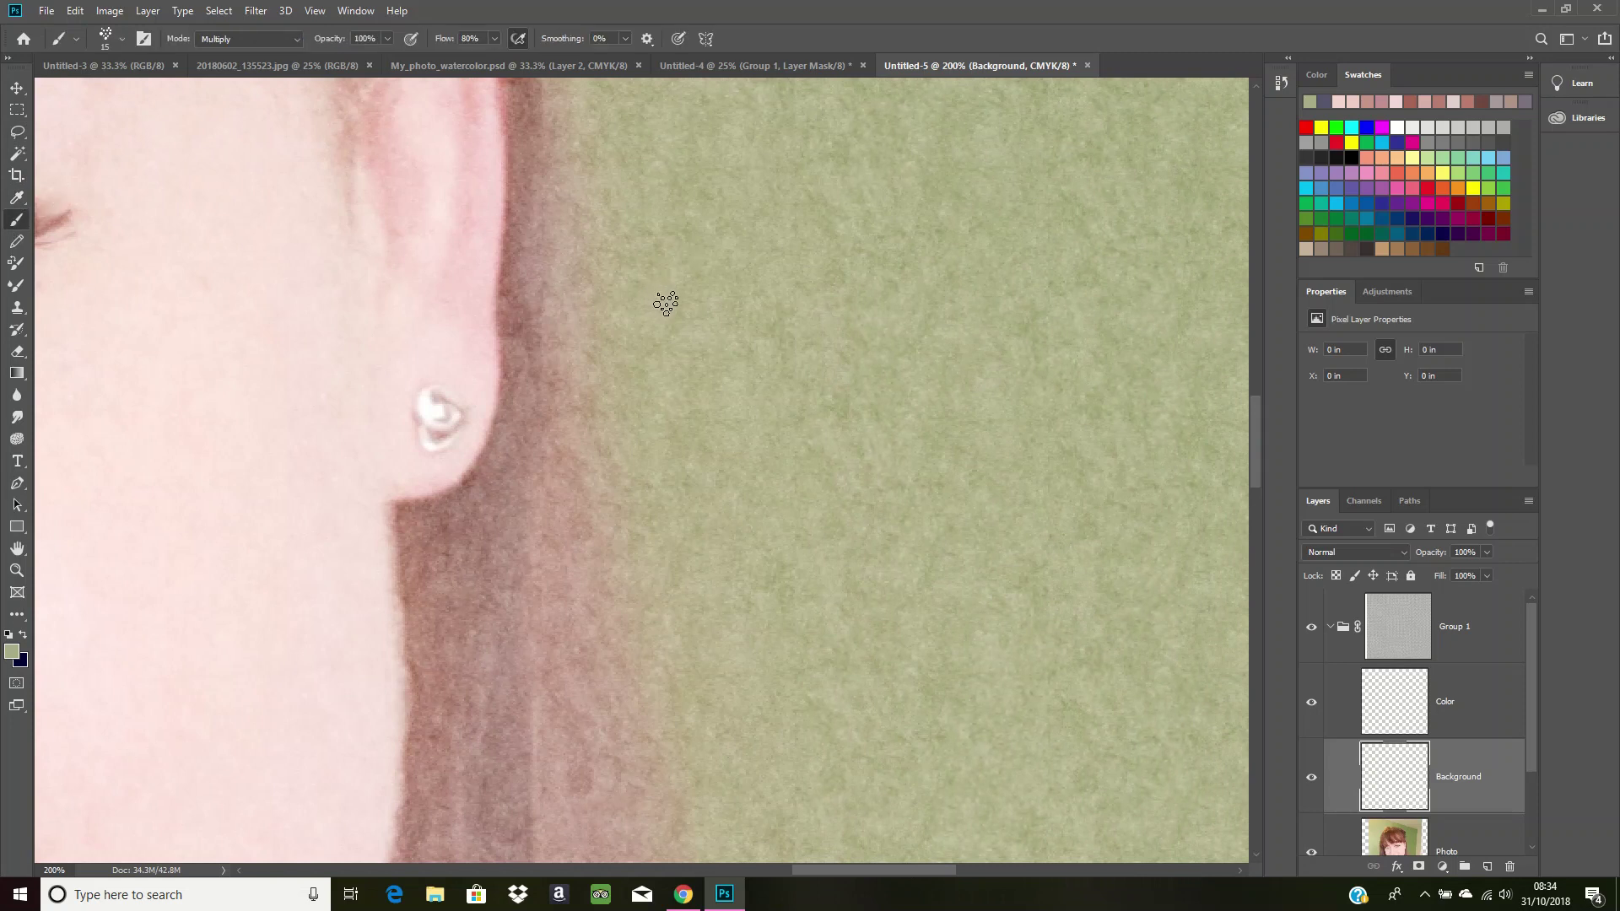
mouse_move(666, 315)
mouse_down()
mouse_move(743, 318)
mouse_move(708, 280)
mouse_move(685, 288)
mouse_move(709, 269)
mouse_move(746, 321)
mouse_move(785, 336)
mouse_move(789, 314)
mouse_move(821, 308)
mouse_move(792, 310)
mouse_move(828, 388)
mouse_move(703, 391)
mouse_move(724, 370)
mouse_move(638, 367)
mouse_move(711, 366)
mouse_move(639, 370)
mouse_move(639, 392)
mouse_move(628, 365)
mouse_move(662, 407)
mouse_move(659, 439)
mouse_move(656, 398)
mouse_move(575, 425)
mouse_move(603, 402)
mouse_move(583, 406)
mouse_move(614, 343)
mouse_move(576, 340)
mouse_move(623, 324)
mouse_move(576, 272)
mouse_up()
drag(615, 246, 669, 281)
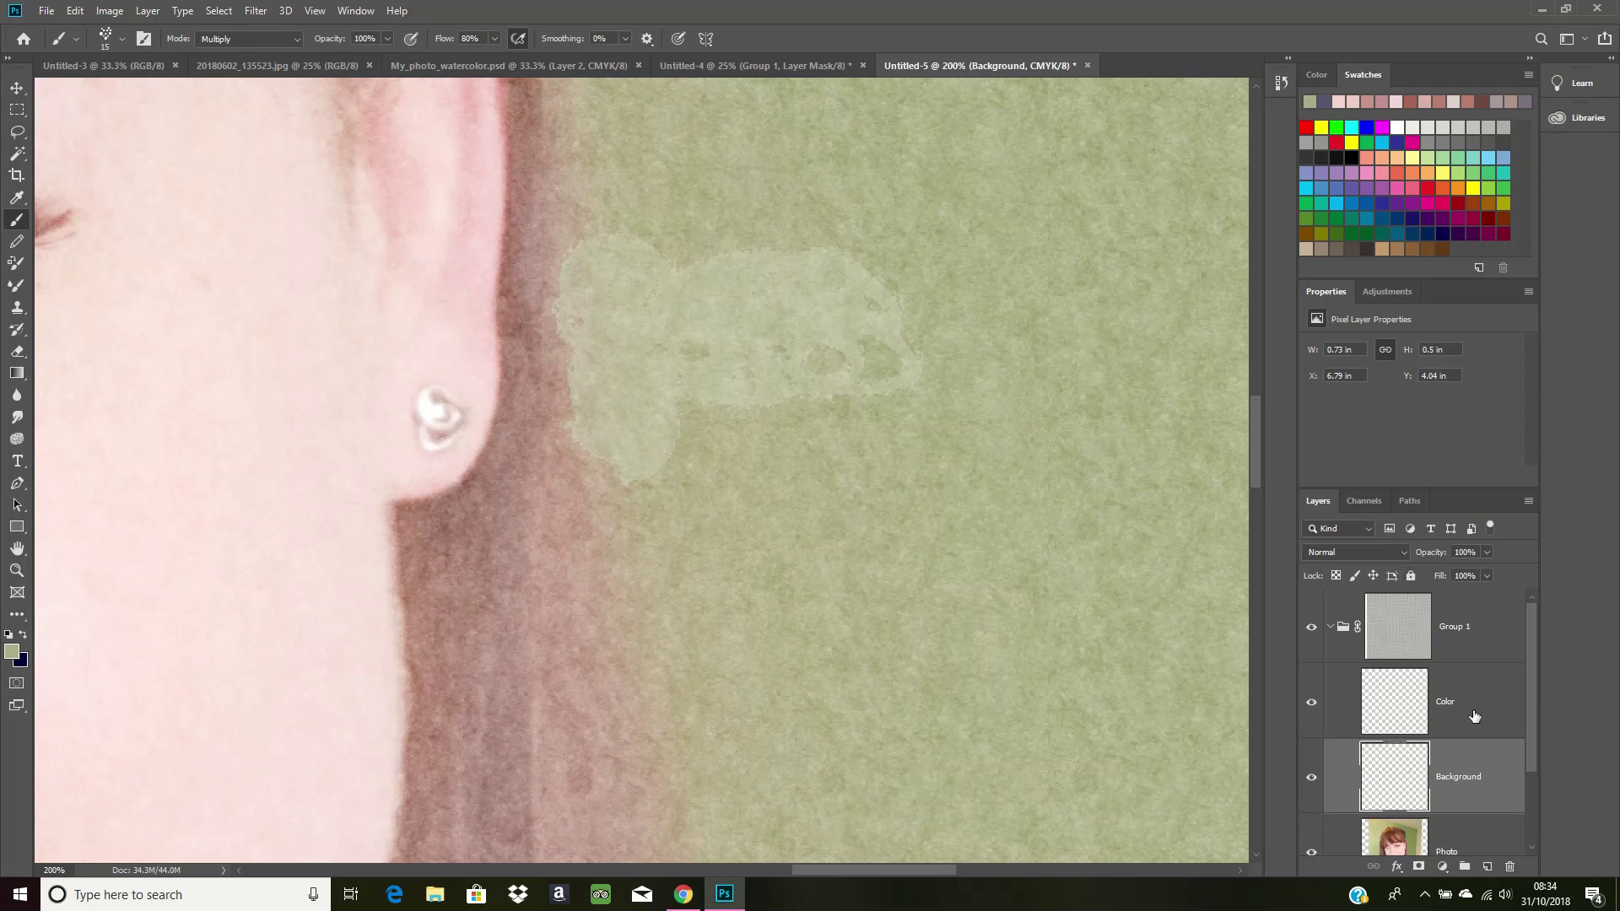
- Select the Color layer, hide the Photo layer and make a recent reddish-brown swatch the foreground color
click(1395, 705)
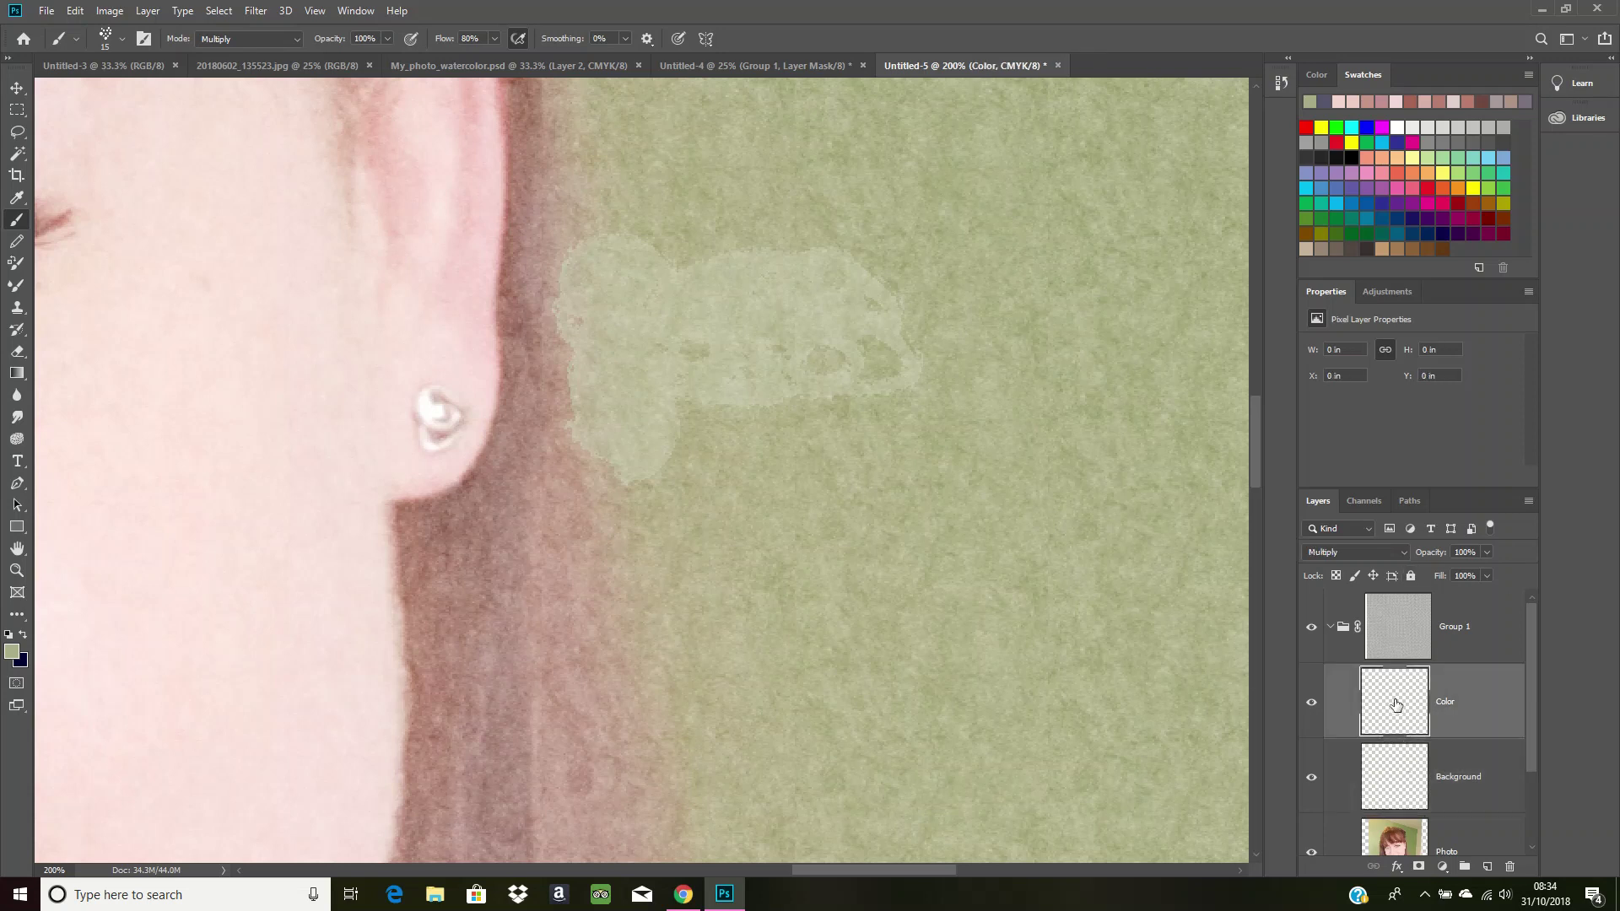
click(1311, 854)
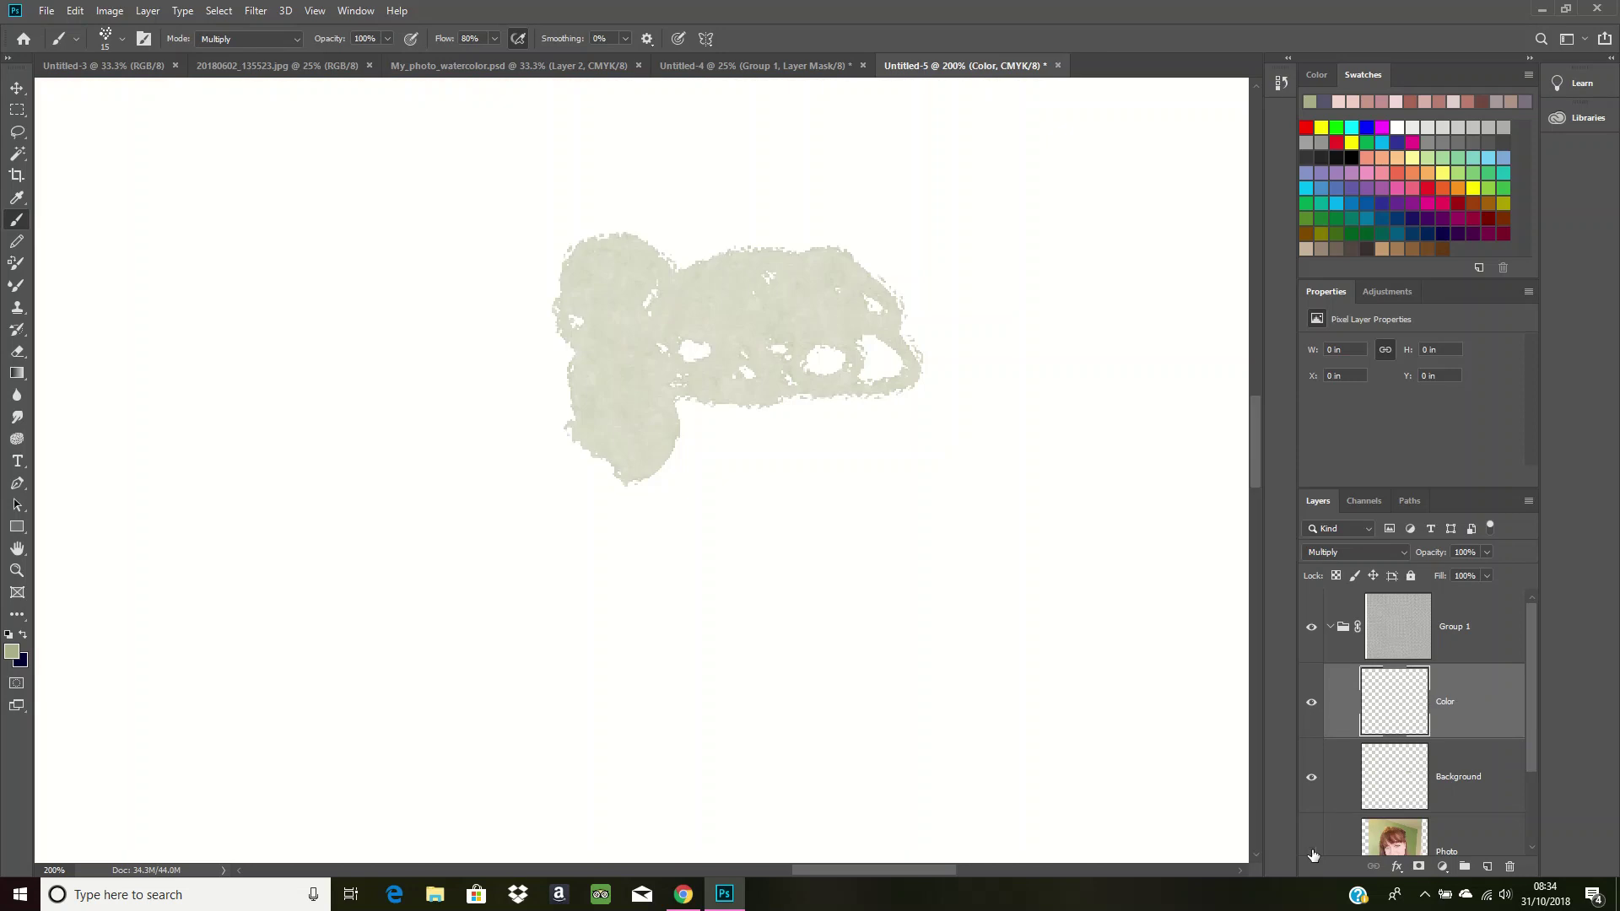
click(18, 198)
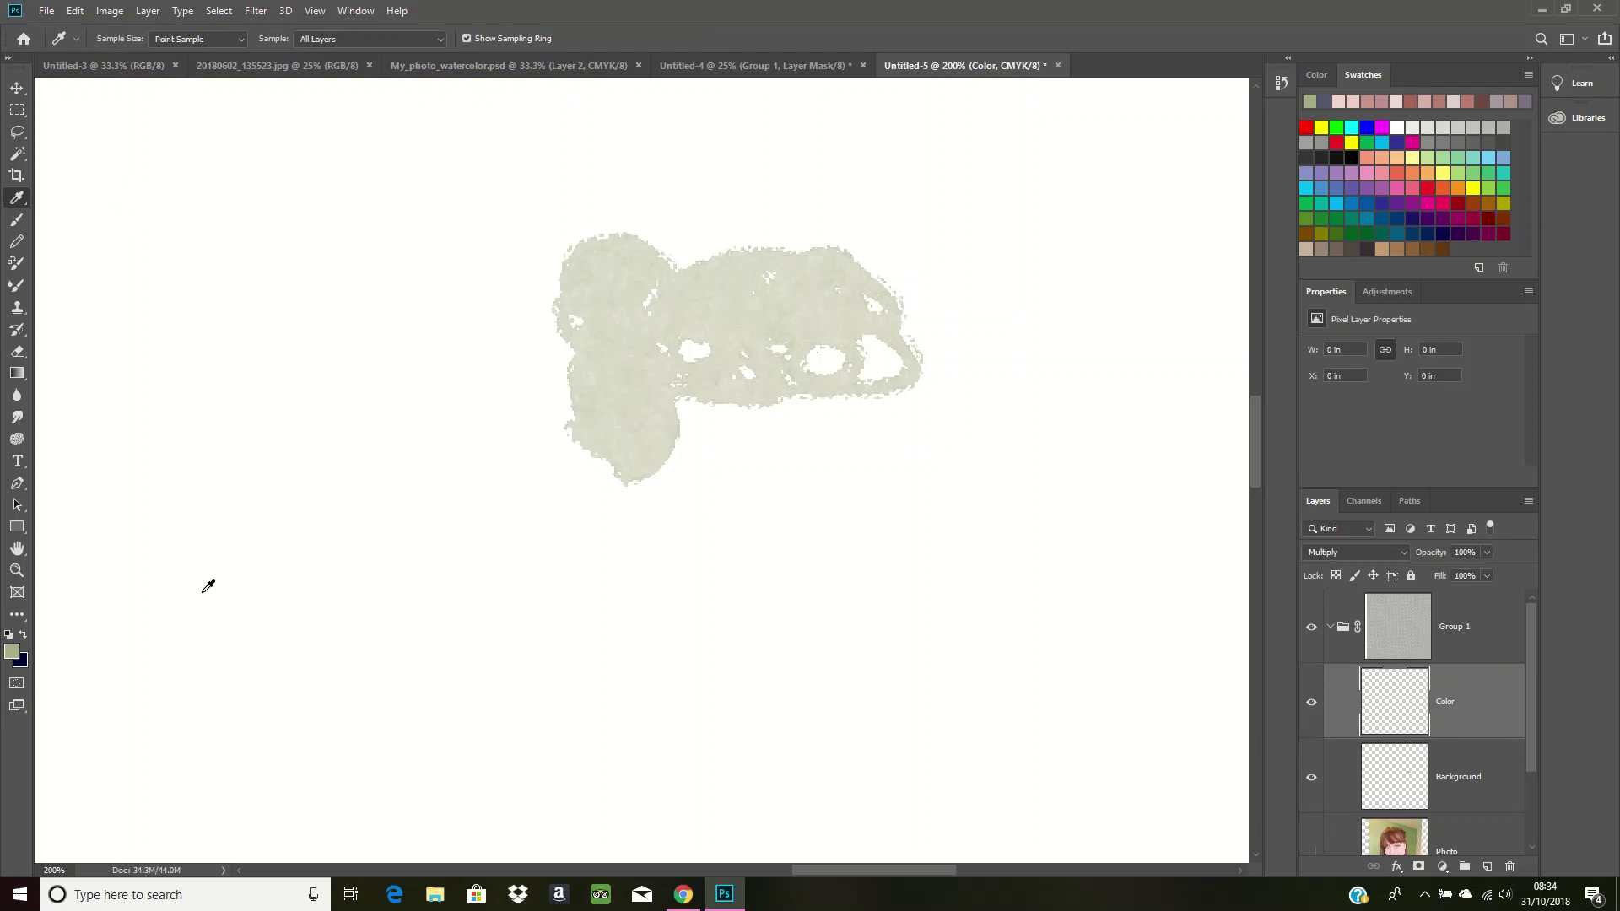
click(1421, 100)
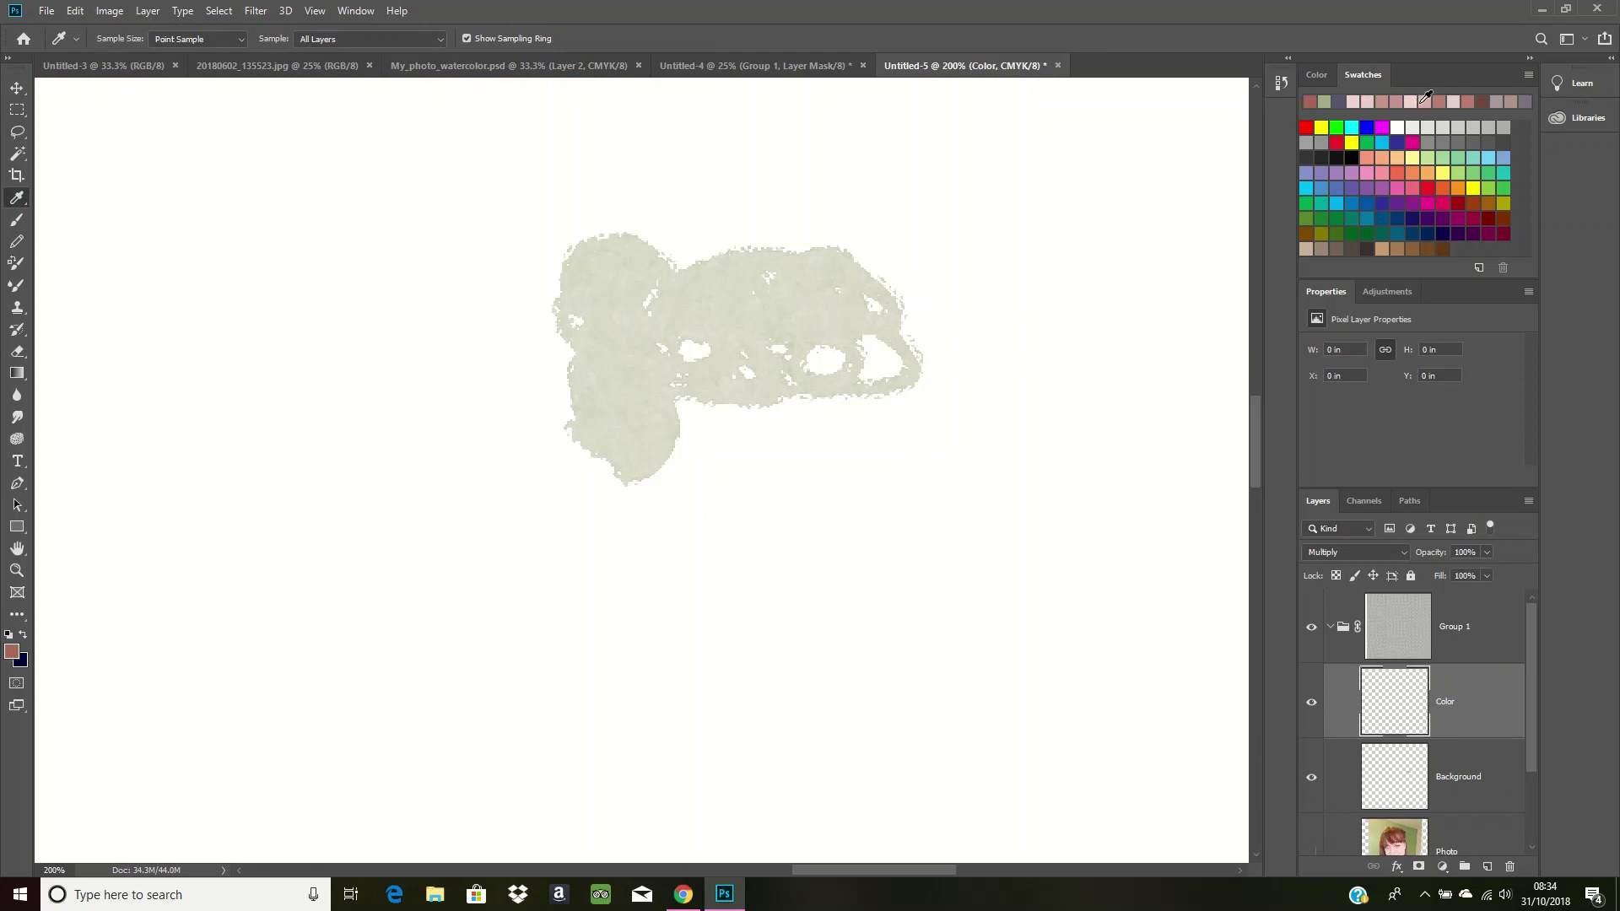
- Brush a reddish-brown stroke on the Color layer along the green patch's edge, and smudge both it and the green on the Background layer
click(17, 219)
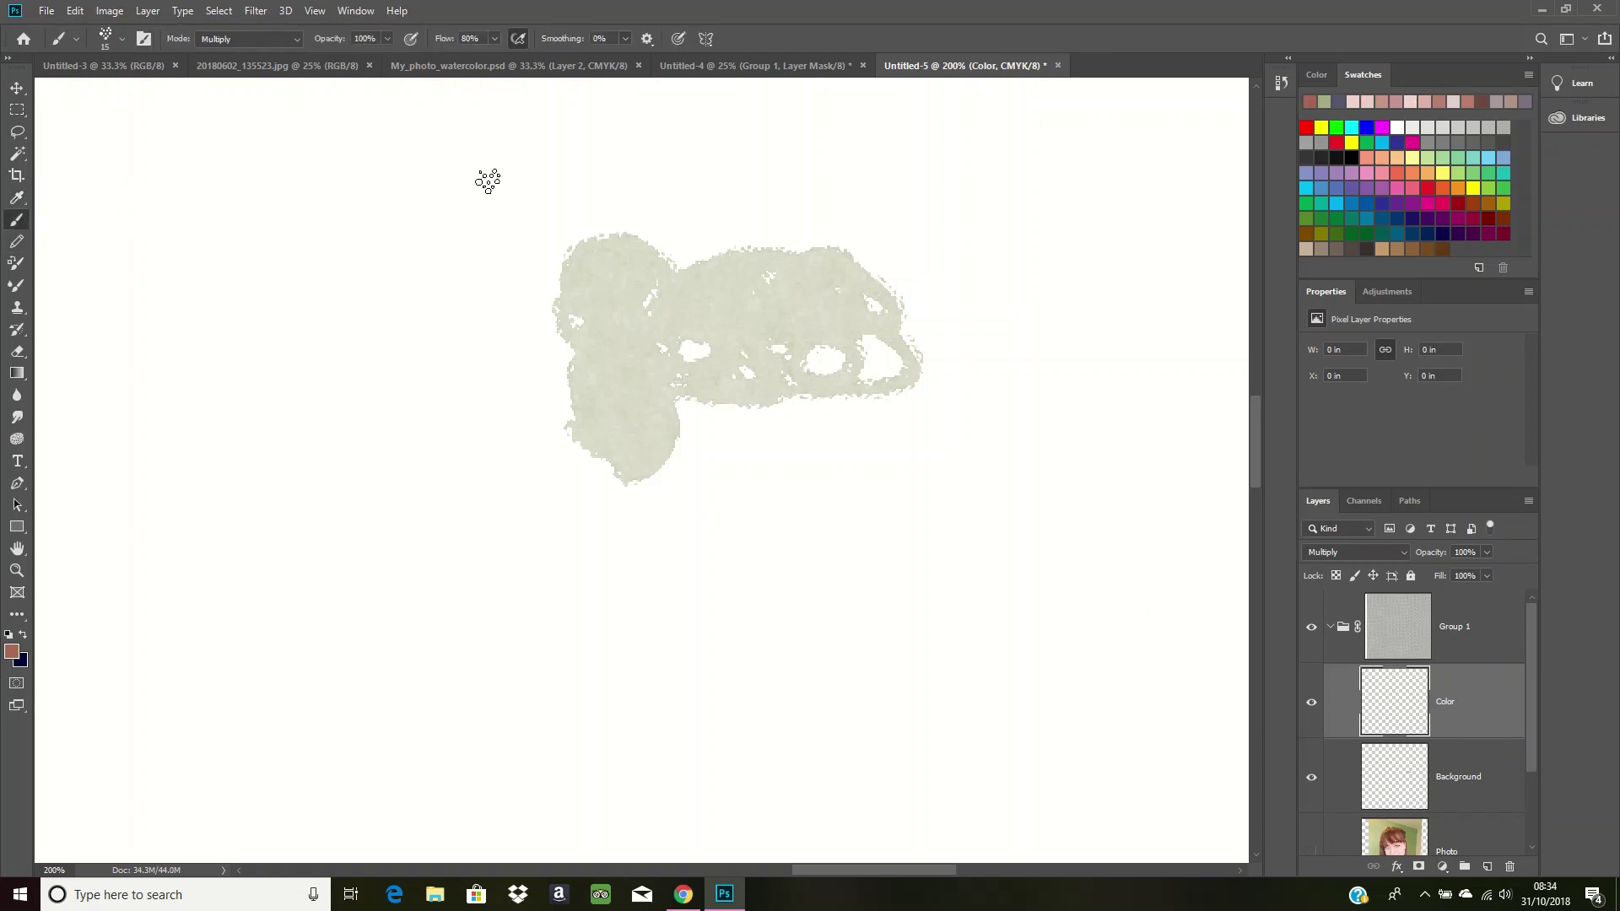
mouse_move(487, 180)
mouse_down()
mouse_move(560, 387)
mouse_move(498, 182)
mouse_move(553, 315)
mouse_move(575, 543)
mouse_move(584, 527)
mouse_up()
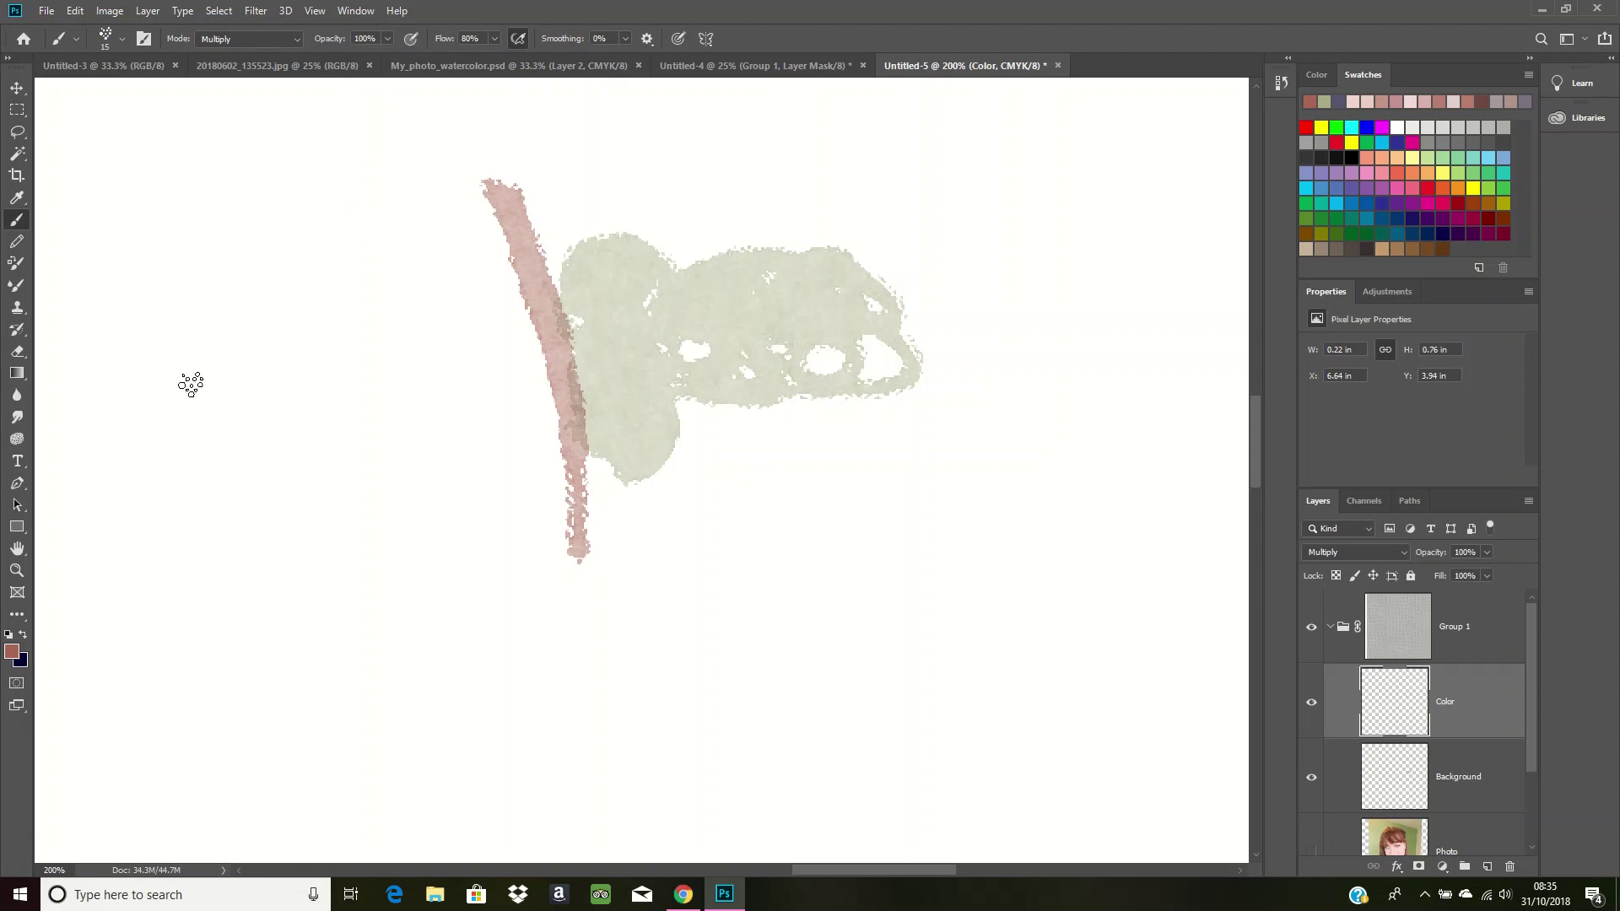
click(19, 418)
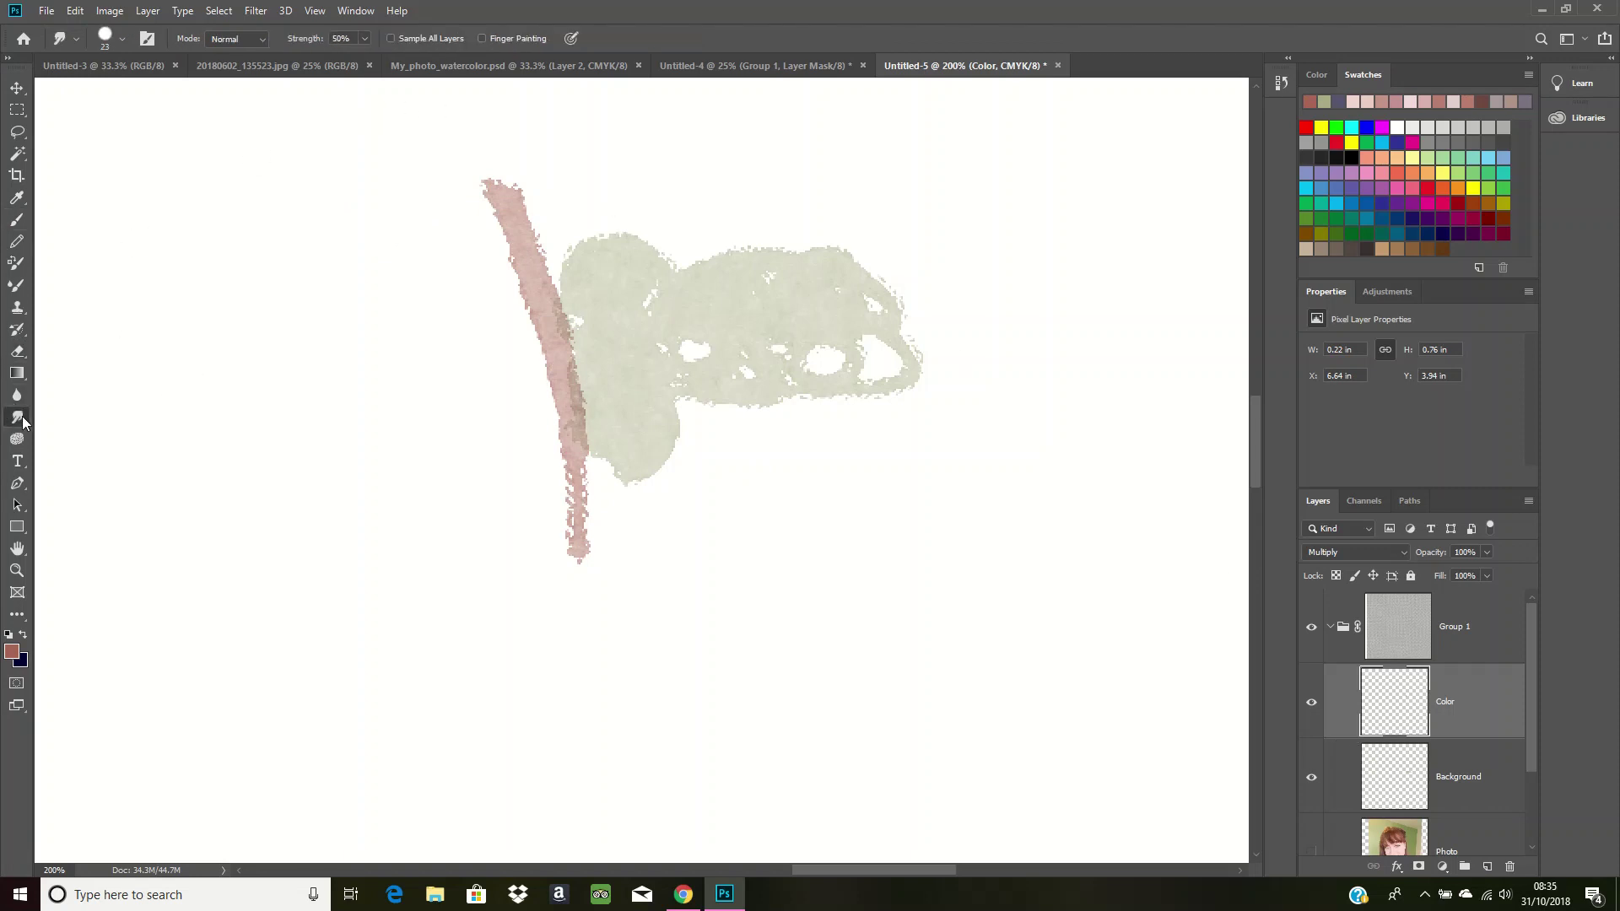
mouse_move(583, 304)
mouse_down()
mouse_move(504, 288)
mouse_move(535, 286)
mouse_move(570, 378)
mouse_move(541, 403)
mouse_move(562, 445)
mouse_move(534, 476)
mouse_move(591, 470)
mouse_move(548, 505)
mouse_move(572, 528)
mouse_move(562, 556)
mouse_move(522, 488)
mouse_move(518, 368)
mouse_move(540, 249)
mouse_up()
click(1381, 784)
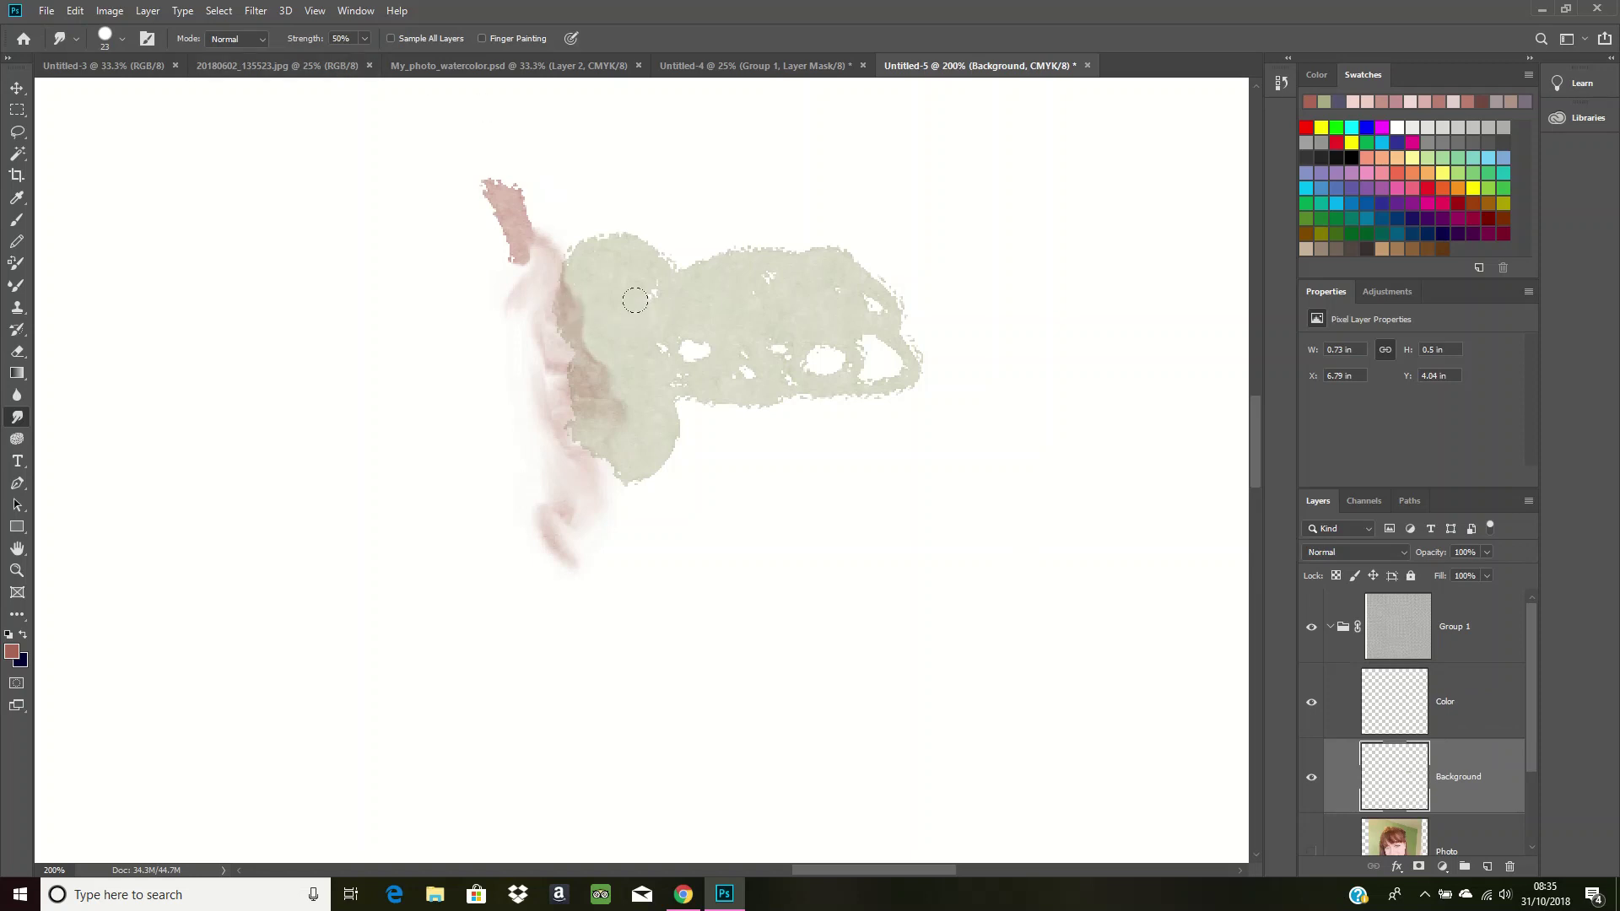
mouse_move(600, 349)
mouse_down()
mouse_move(579, 315)
mouse_move(616, 299)
mouse_move(646, 418)
mouse_move(688, 422)
mouse_move(718, 366)
mouse_move(877, 394)
mouse_move(923, 362)
mouse_move(945, 305)
mouse_move(835, 232)
mouse_move(655, 251)
mouse_up()
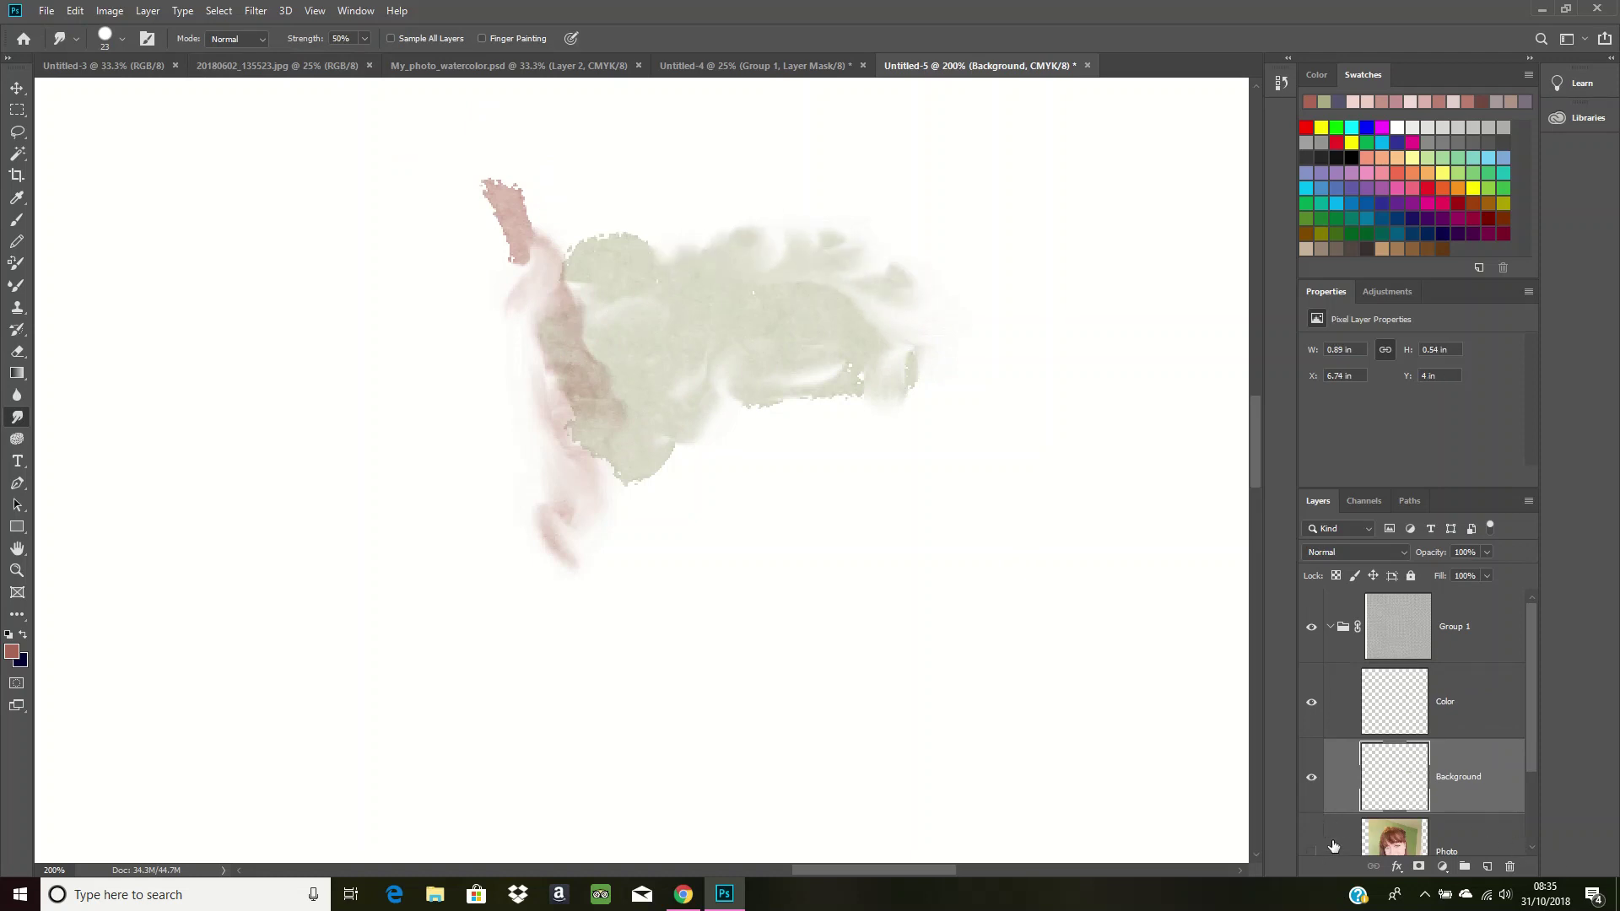
- Undo the smudging on both layers and the reddish-brown brush stroke
click(75, 11)
click(80, 29)
click(75, 11)
click(79, 31)
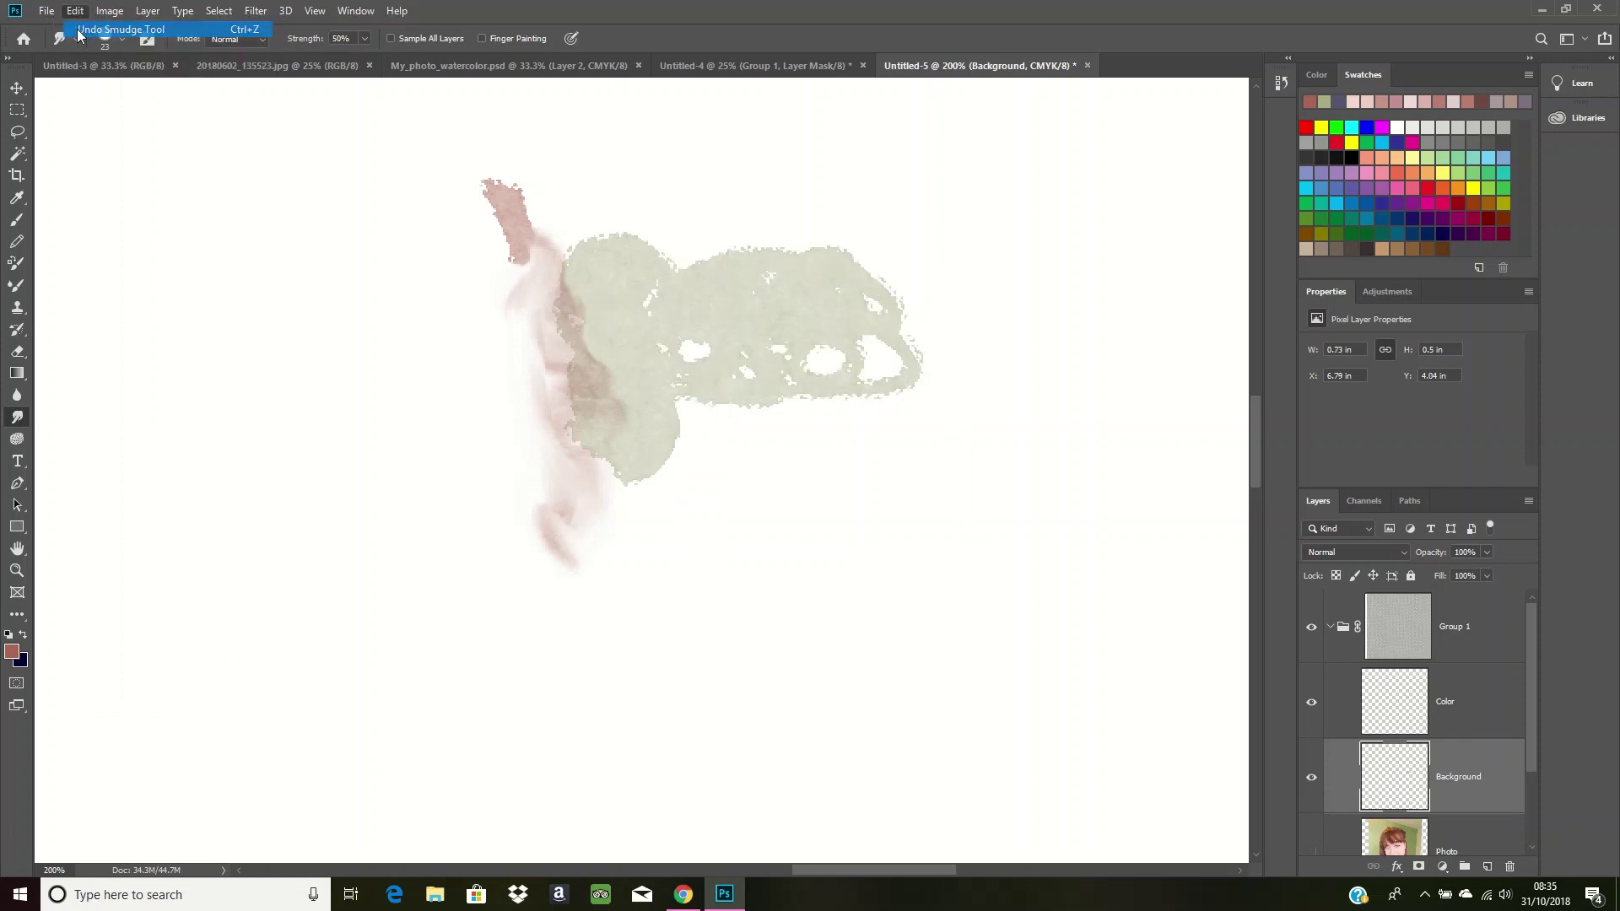
click(77, 30)
click(75, 11)
click(79, 29)
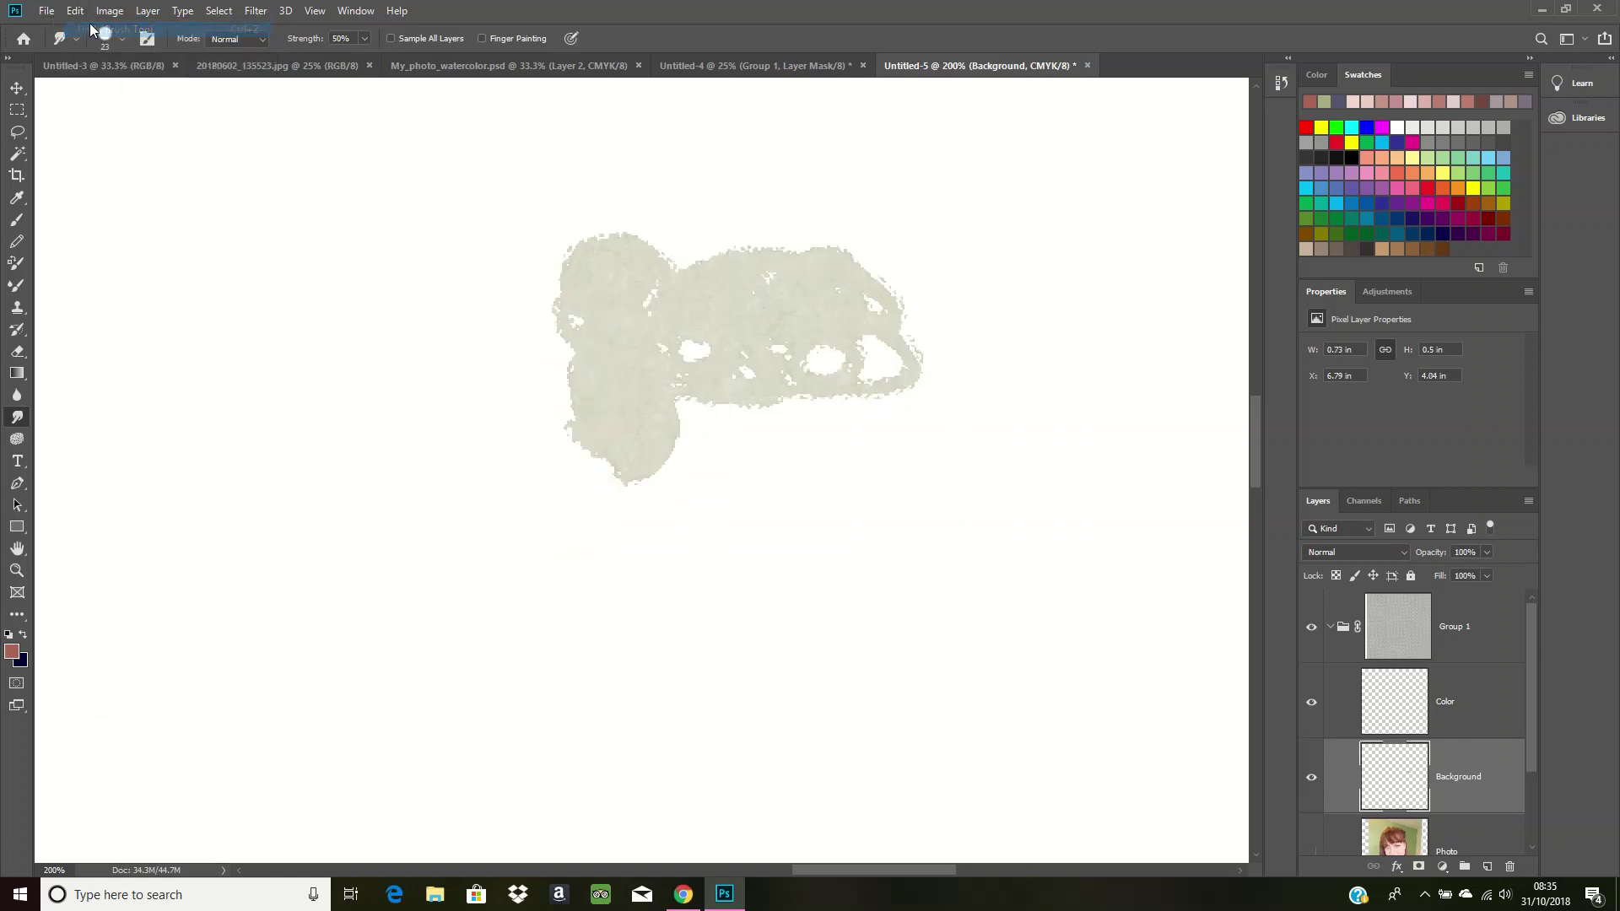
- Undo the green patch's brush stroke on the Background layer and redo it
click(76, 11)
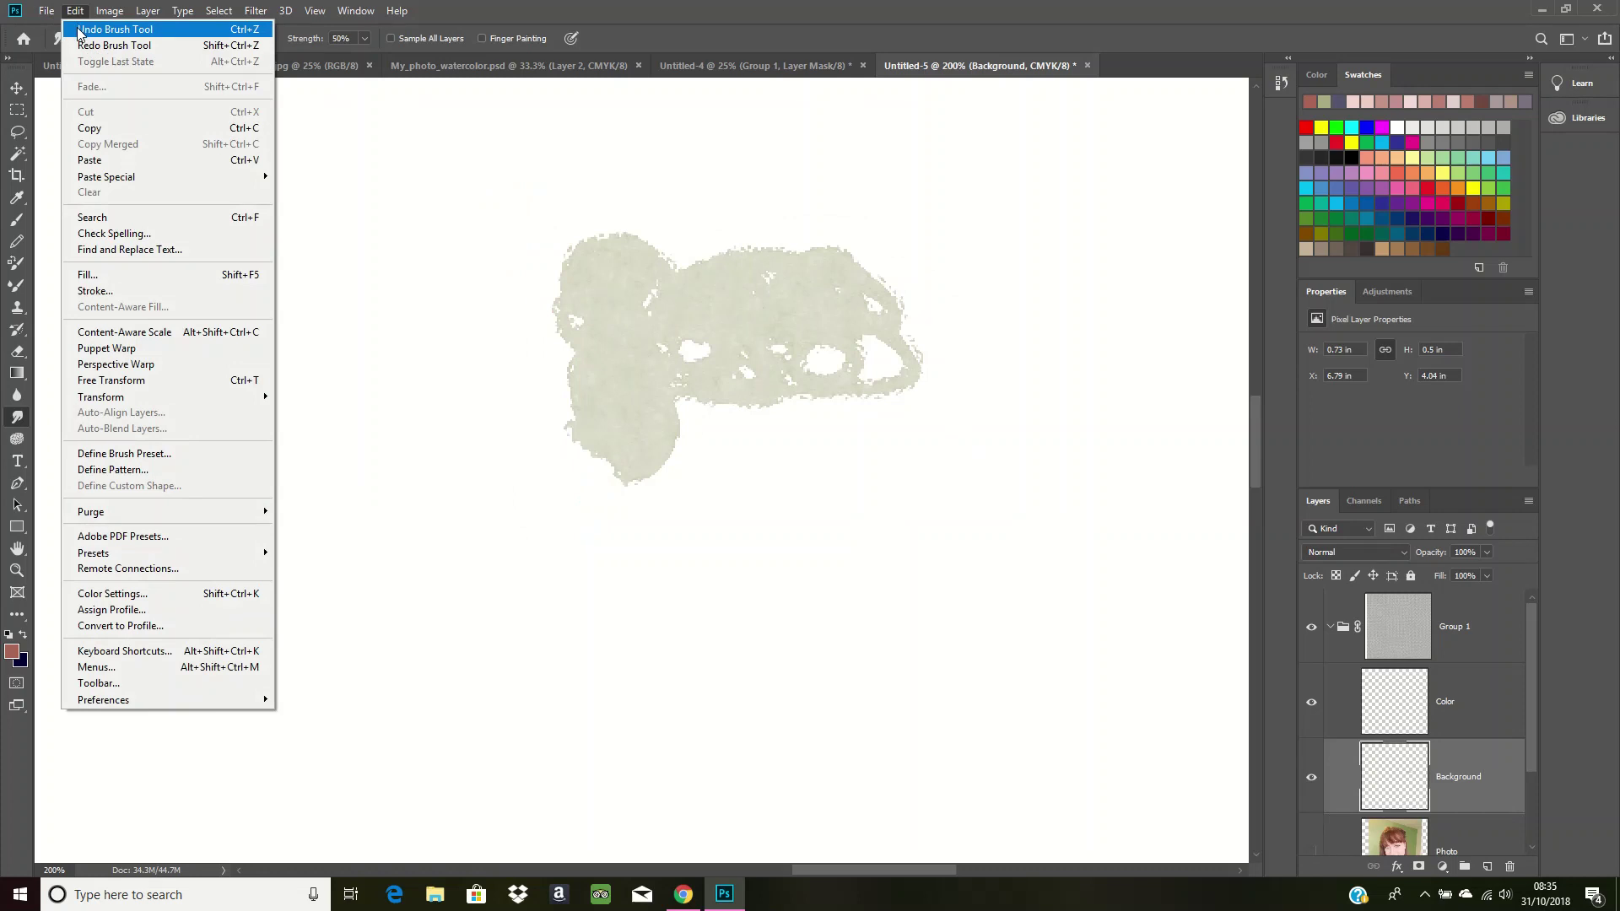
click(79, 30)
click(75, 11)
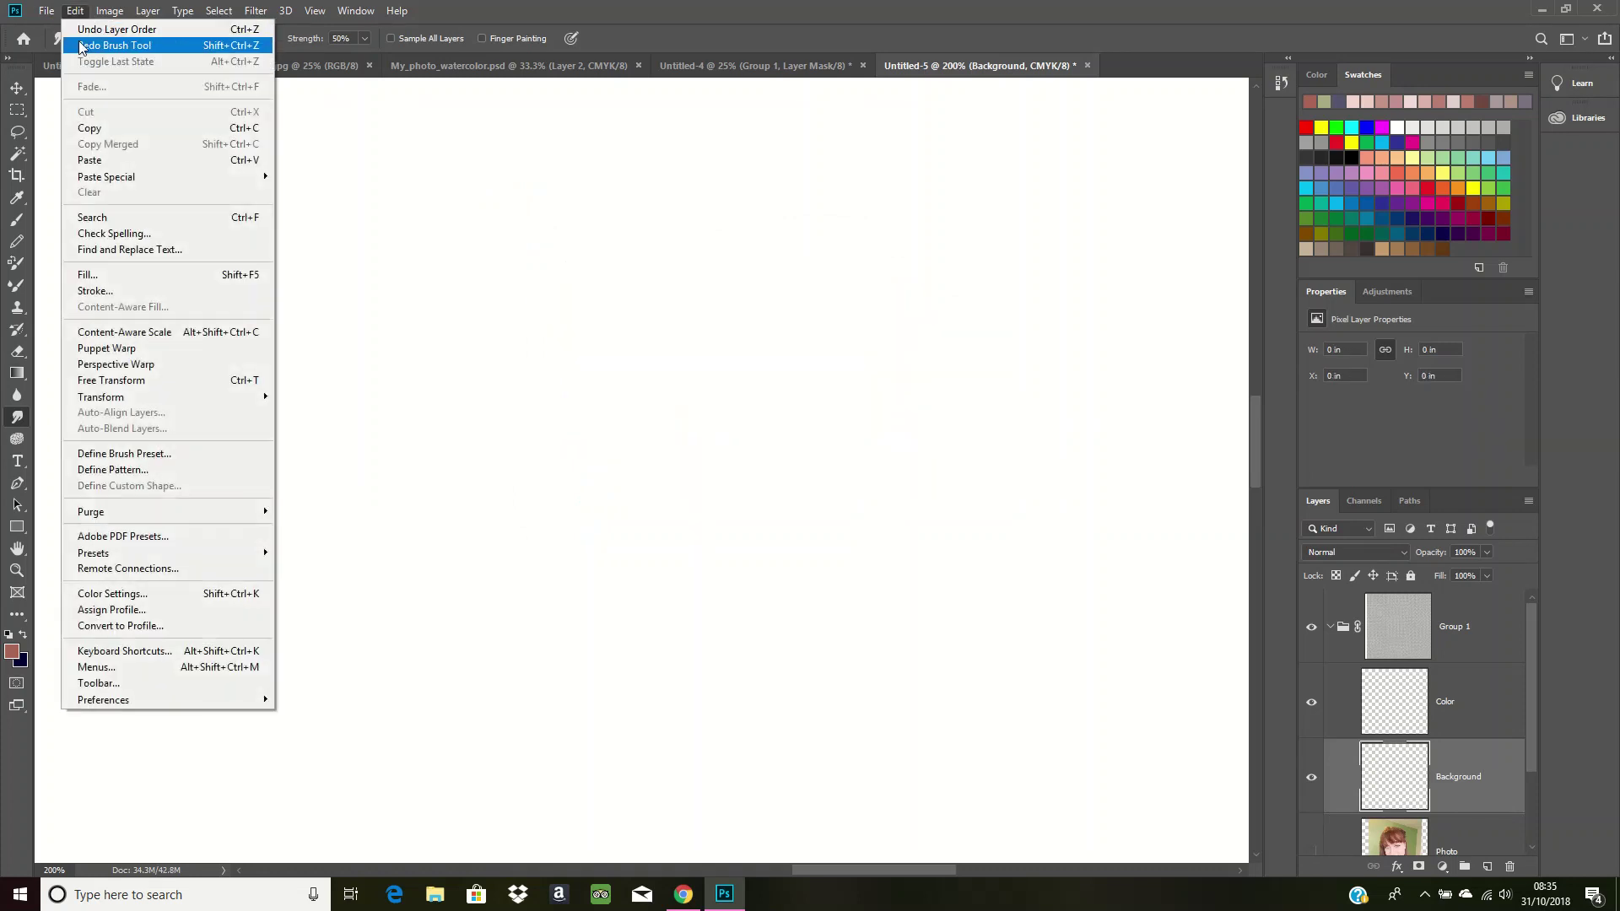
click(76, 44)
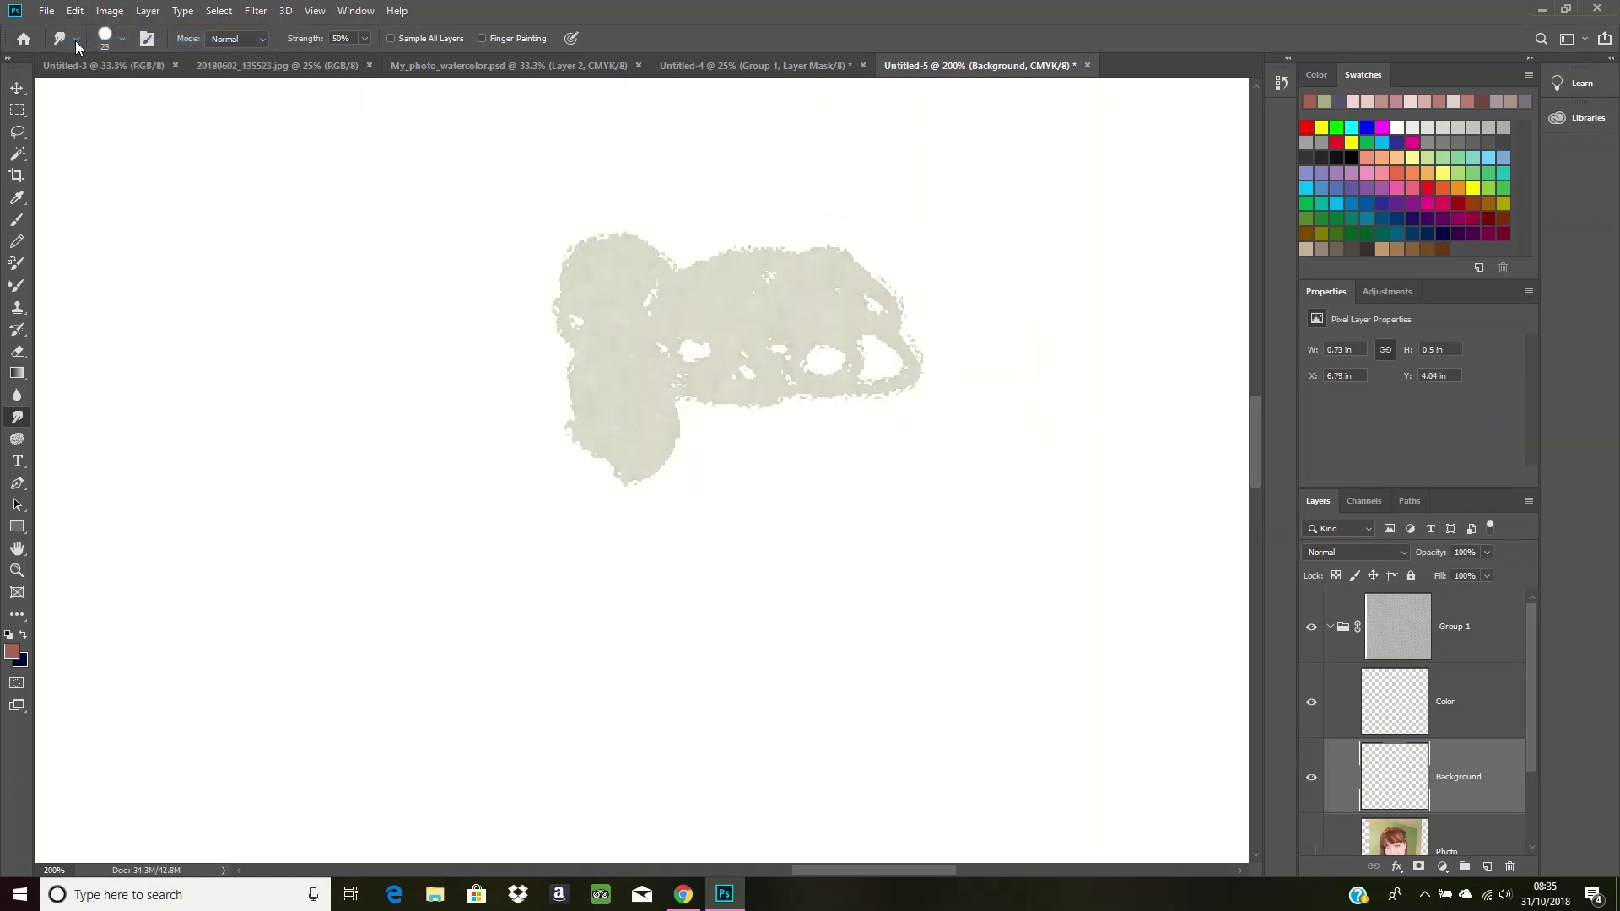
- Show the Photo layer again and set the Smudge tool's tip to TracyBishop-WatercolorDemoBrush at 42 px
click(1313, 852)
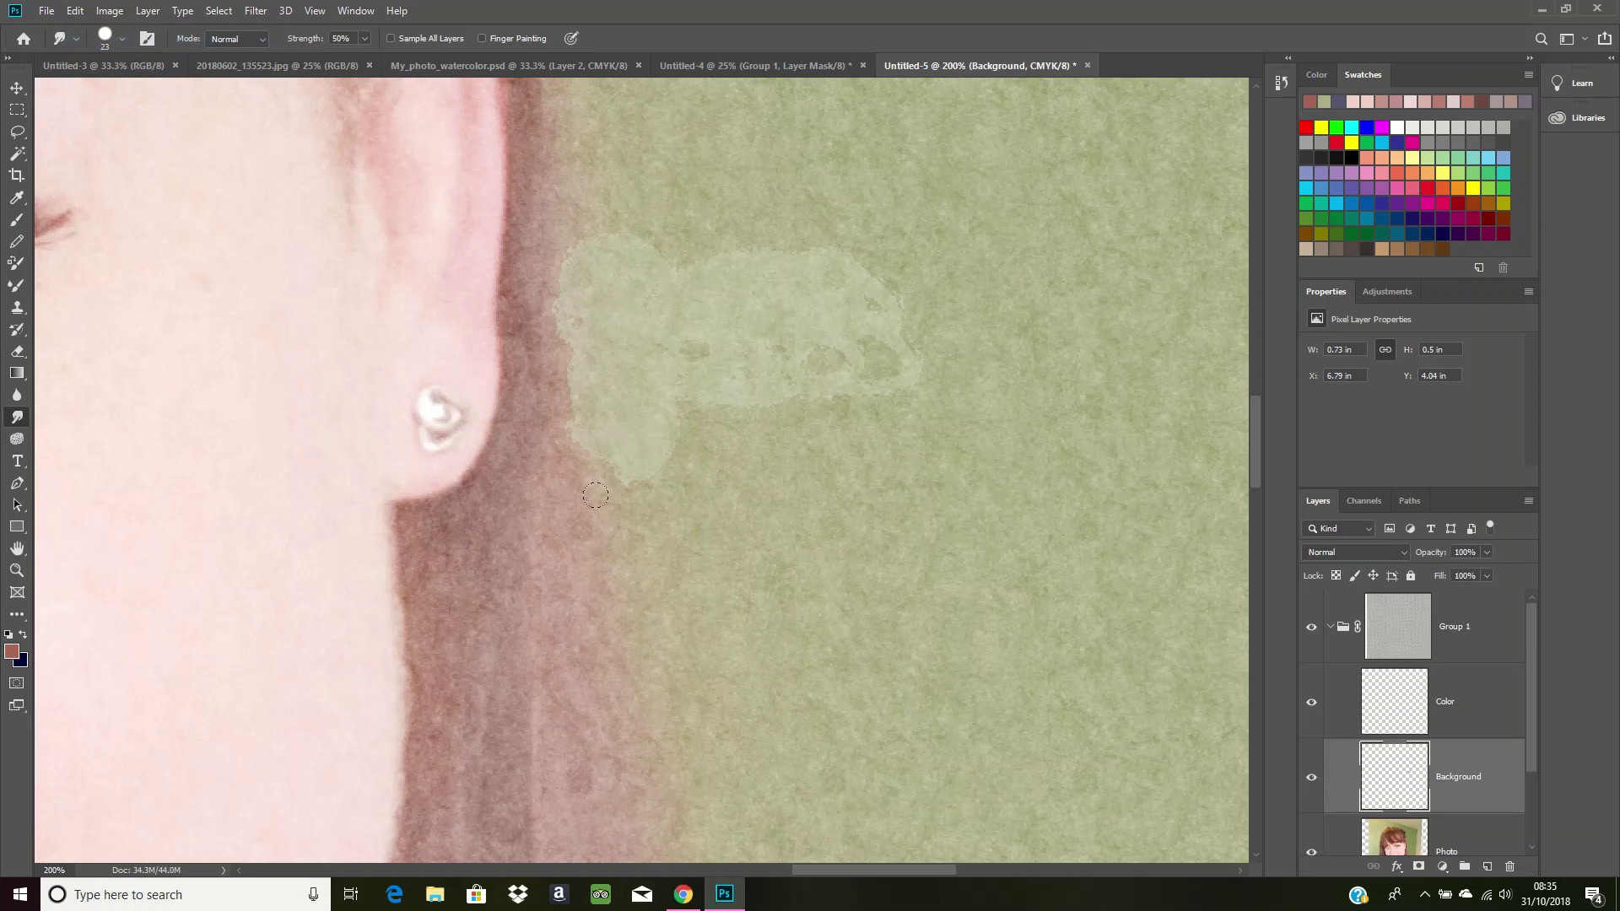
scroll(638, 463, down, 1)
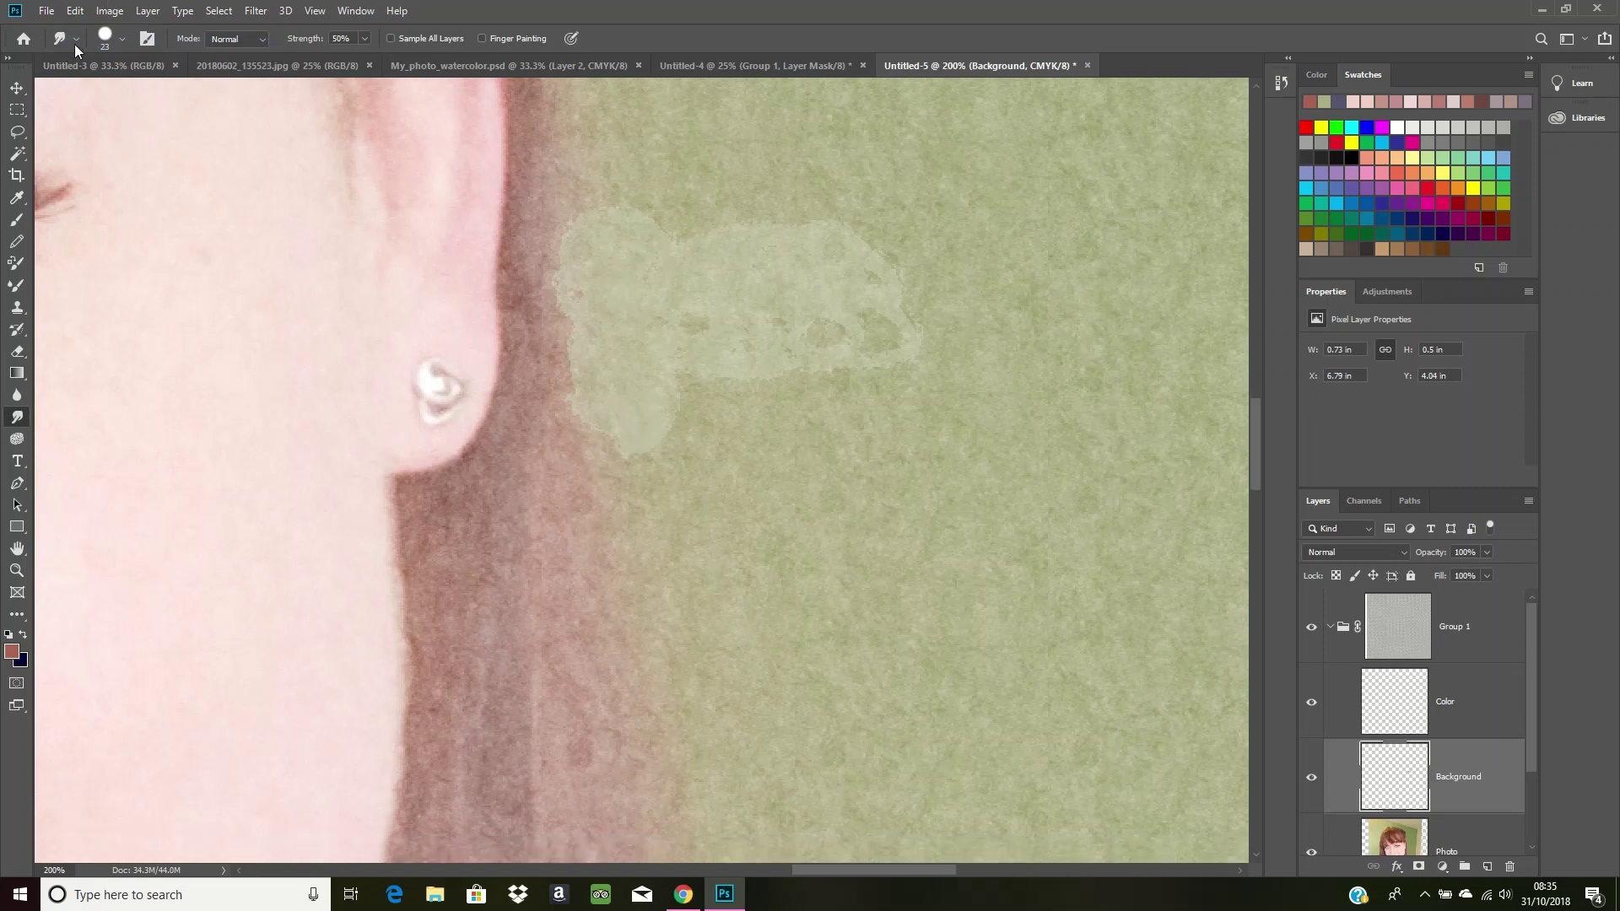
click(120, 39)
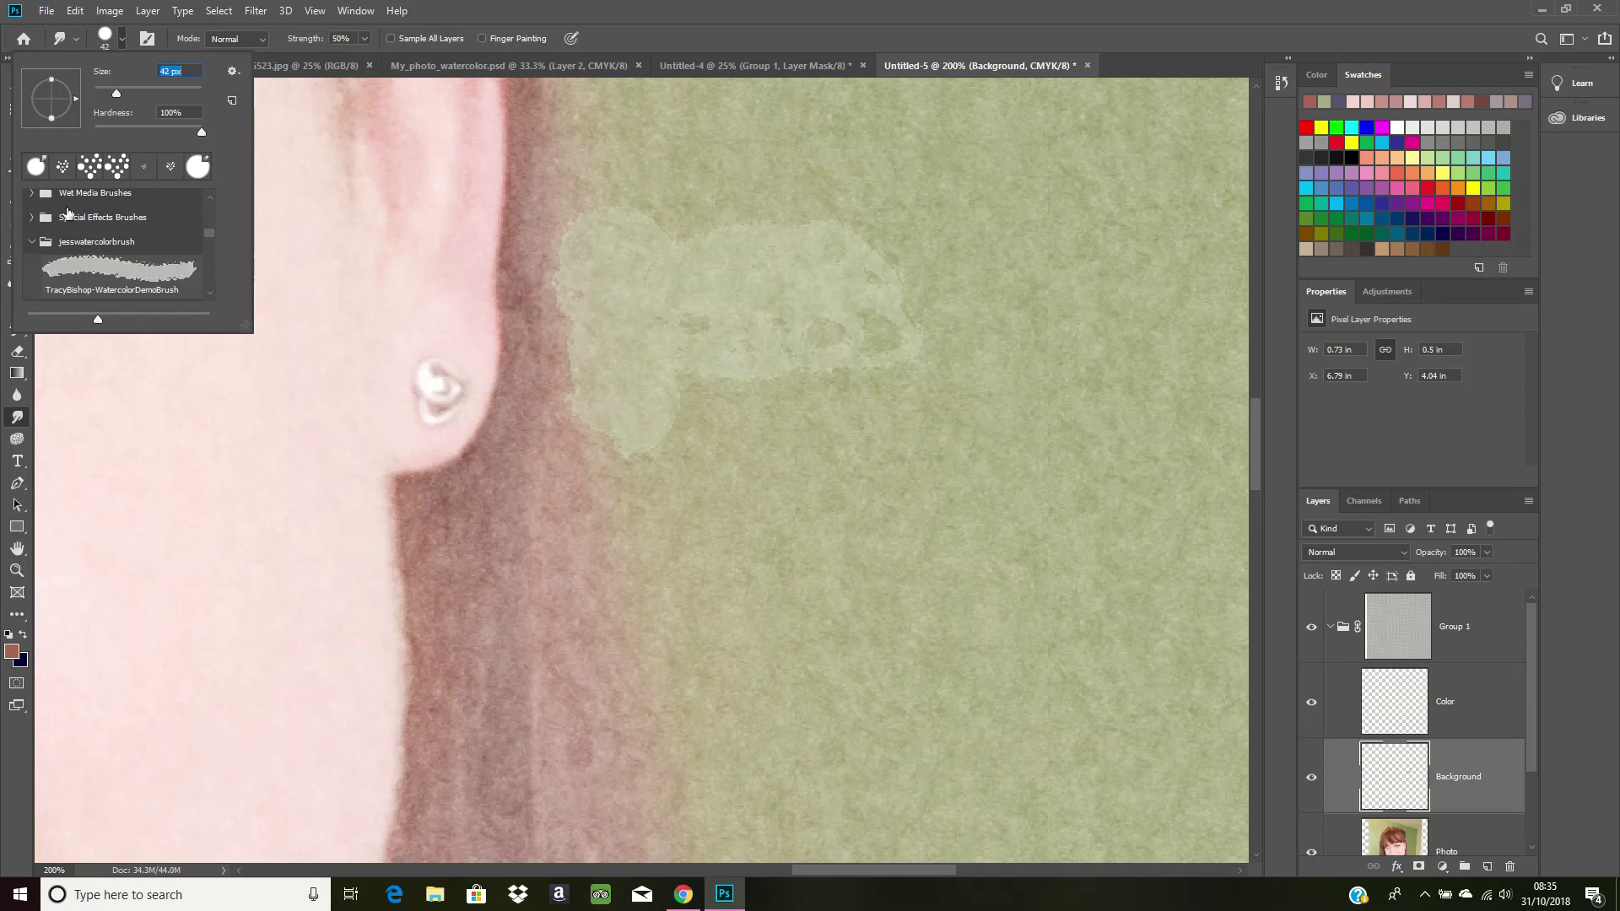
click(119, 268)
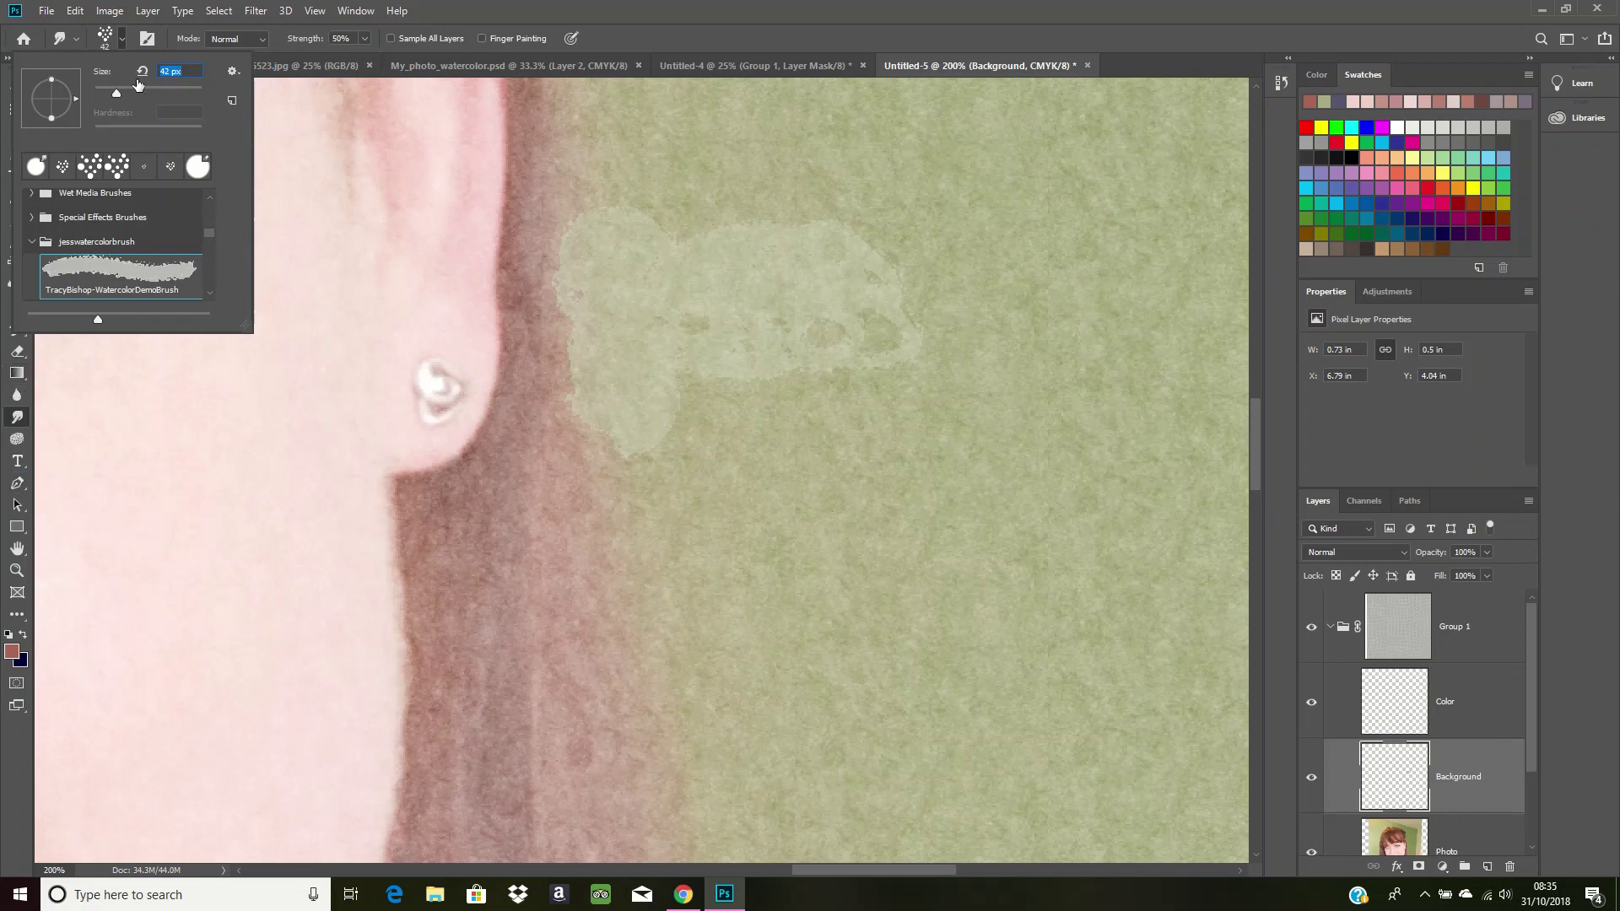
click(108, 36)
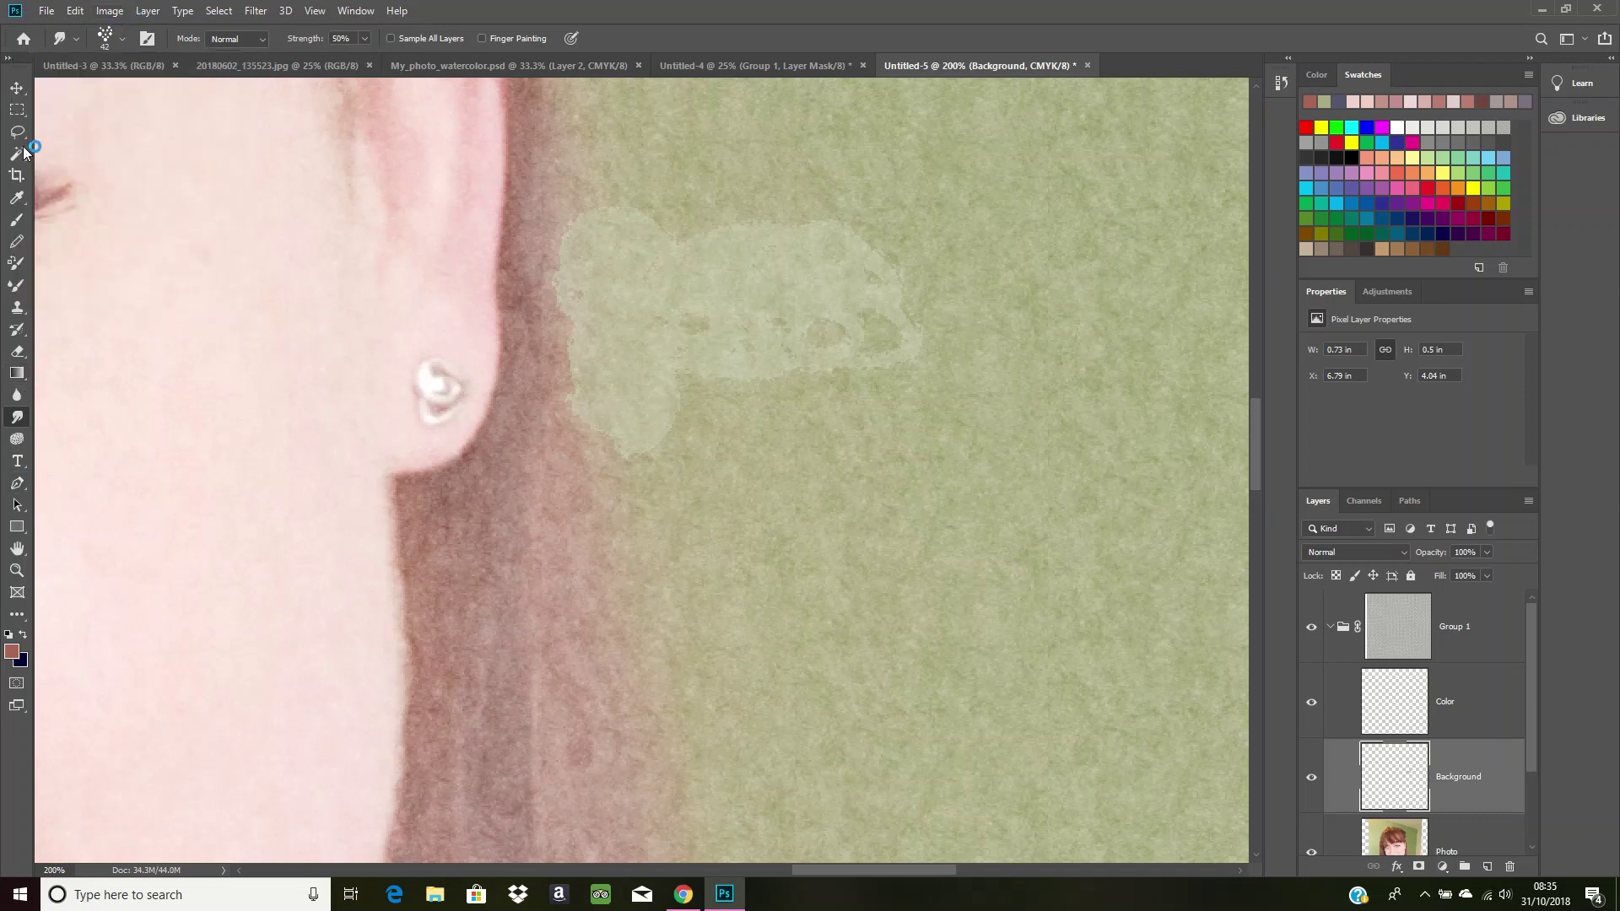
- Sample the pale pink skin tone of the cheek beside the earring and paint it over the cheek on the Background layer
click(19, 202)
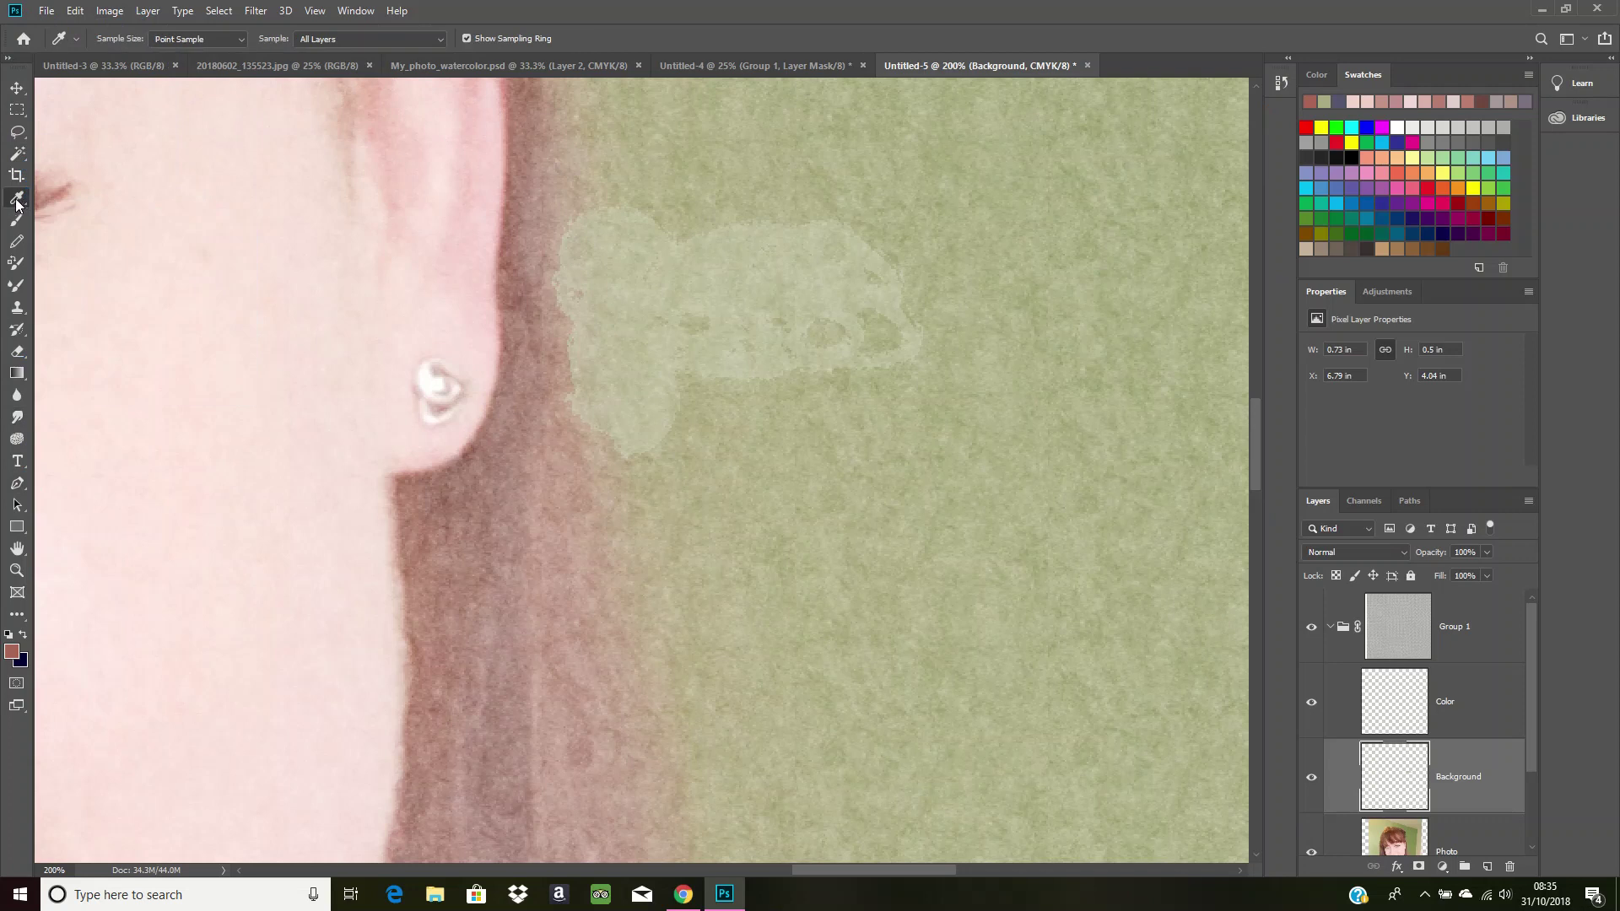
click(266, 314)
drag(267, 314, 262, 339)
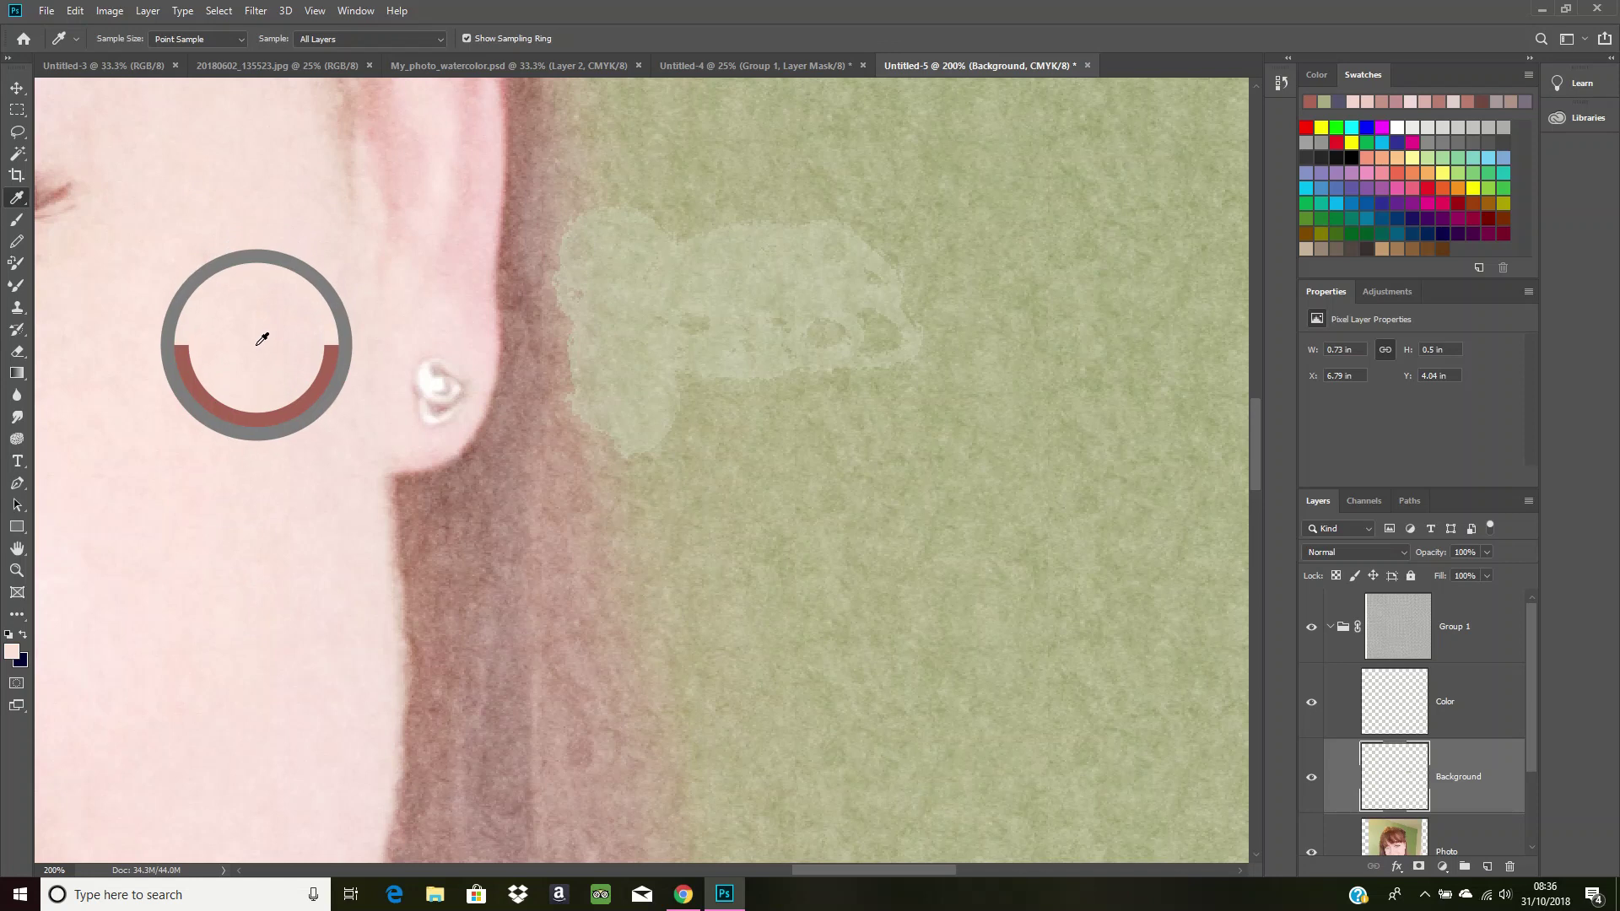
drag(261, 339, 260, 339)
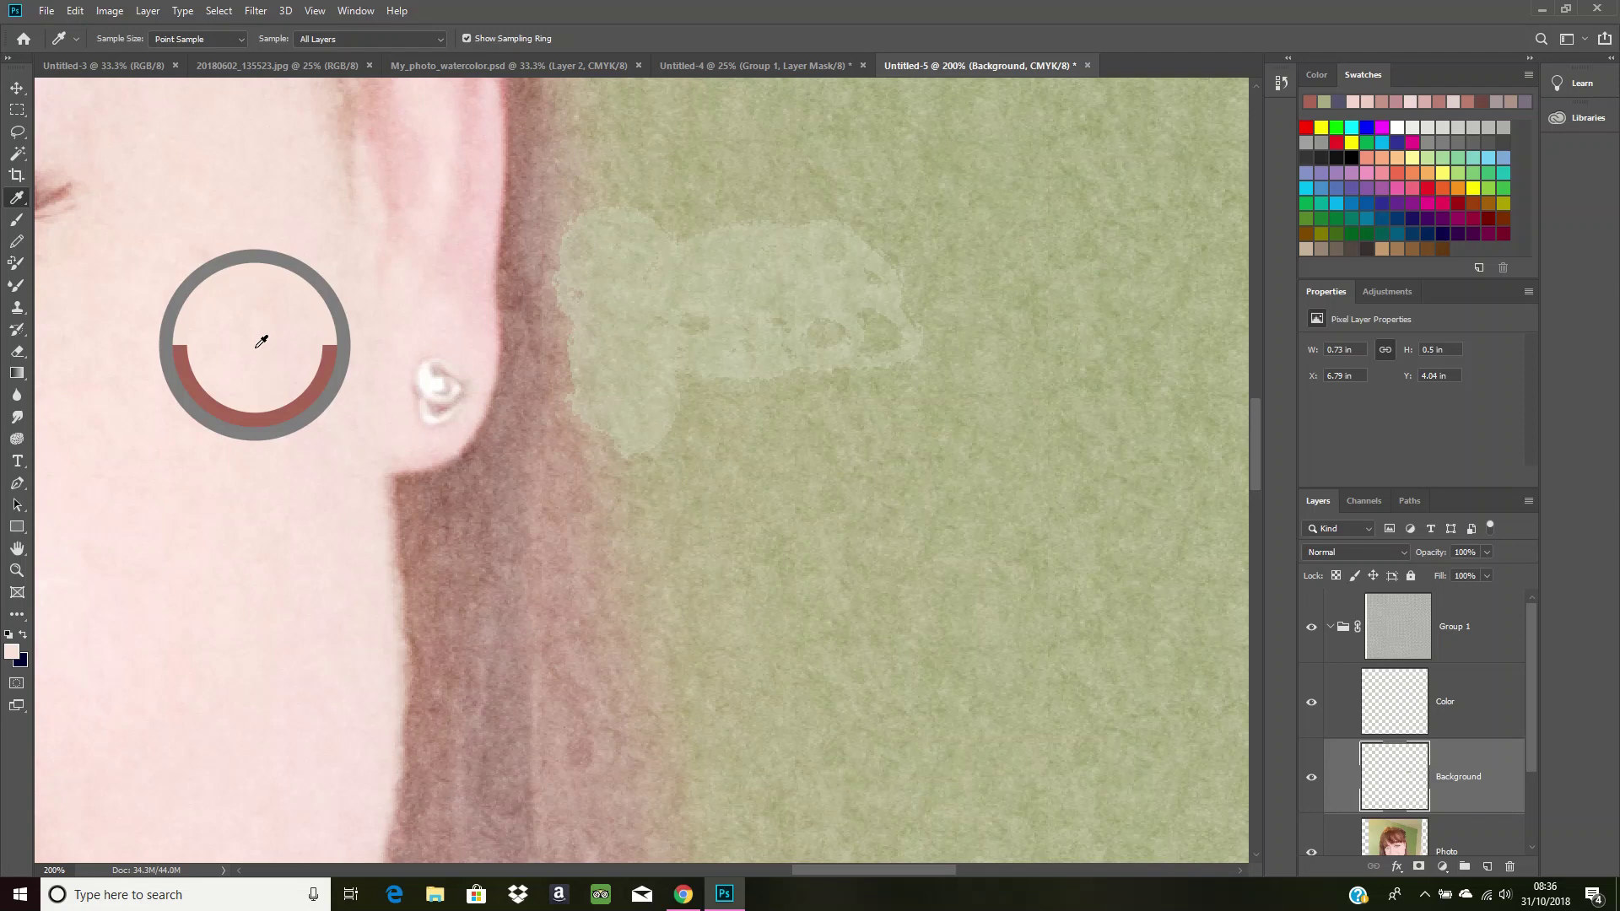
drag(261, 341, 262, 341)
click(17, 219)
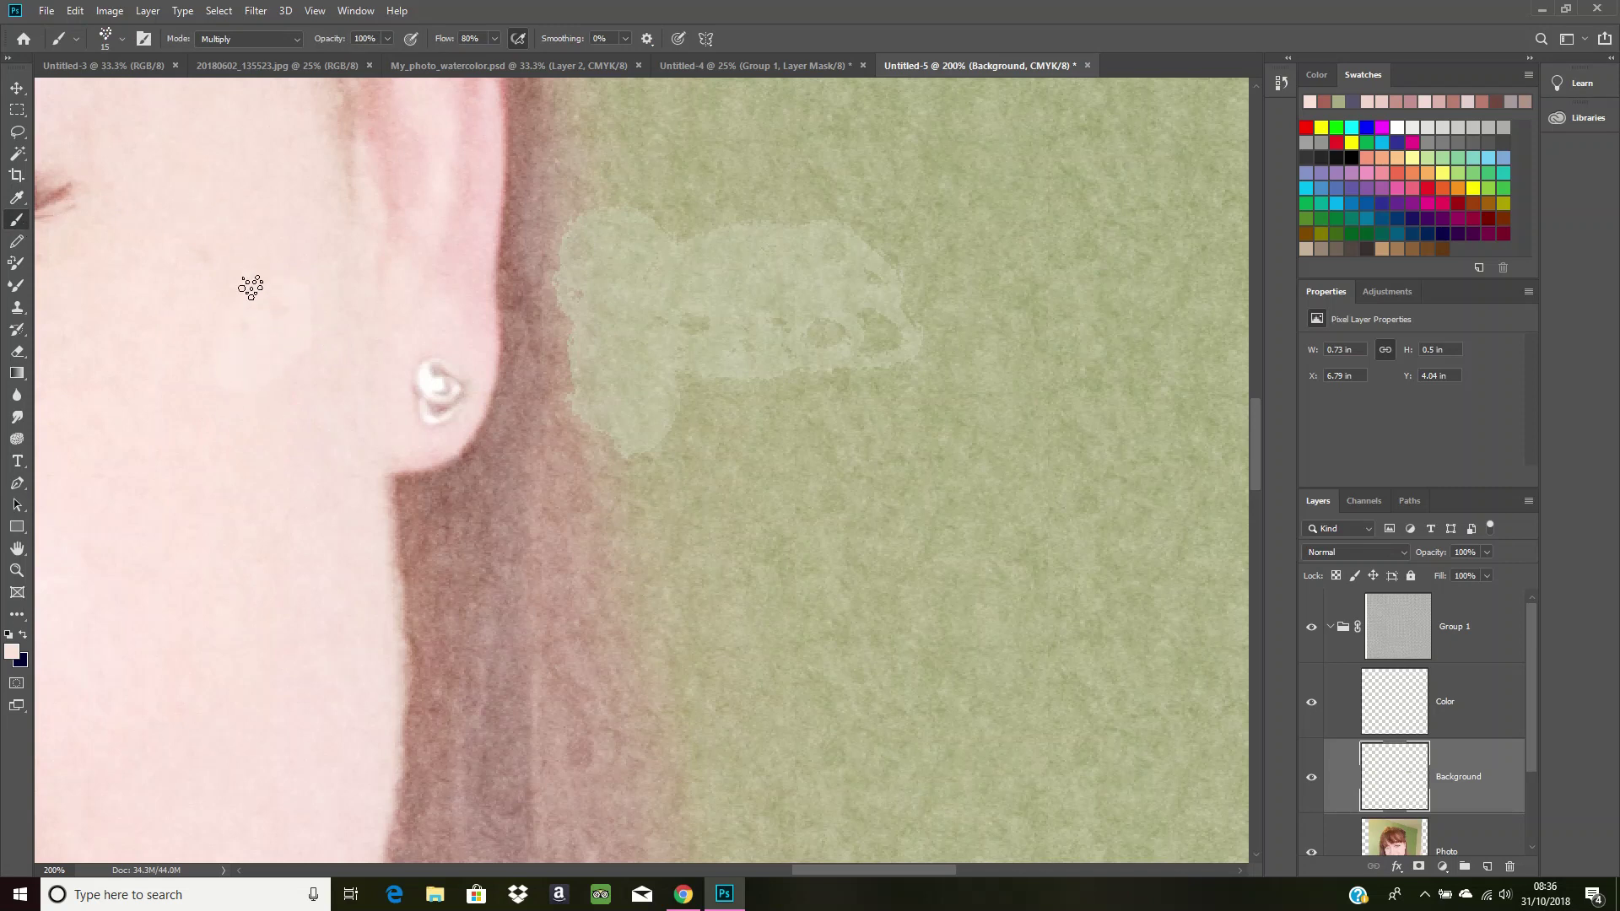
mouse_move(252, 287)
mouse_down()
mouse_move(271, 266)
mouse_move(221, 251)
mouse_up()
drag(131, 249, 112, 239)
- Sample the lighter skin tone at the temple and paint it above and along the ear side of the cheek patch
scroll(295, 422, up, 5)
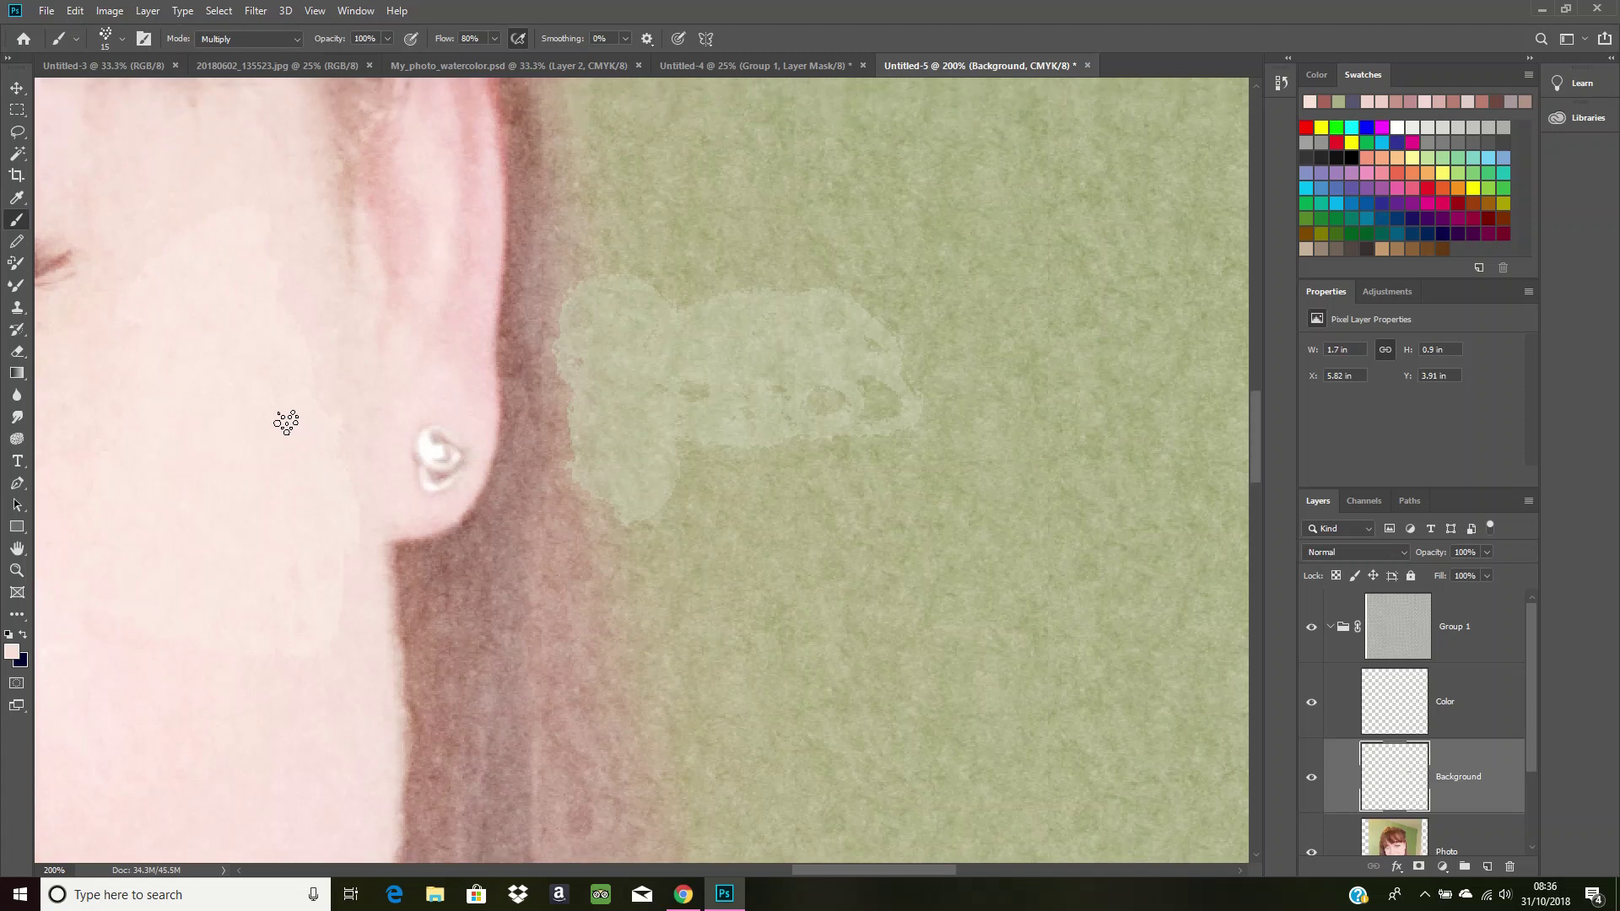
click(15, 198)
click(226, 319)
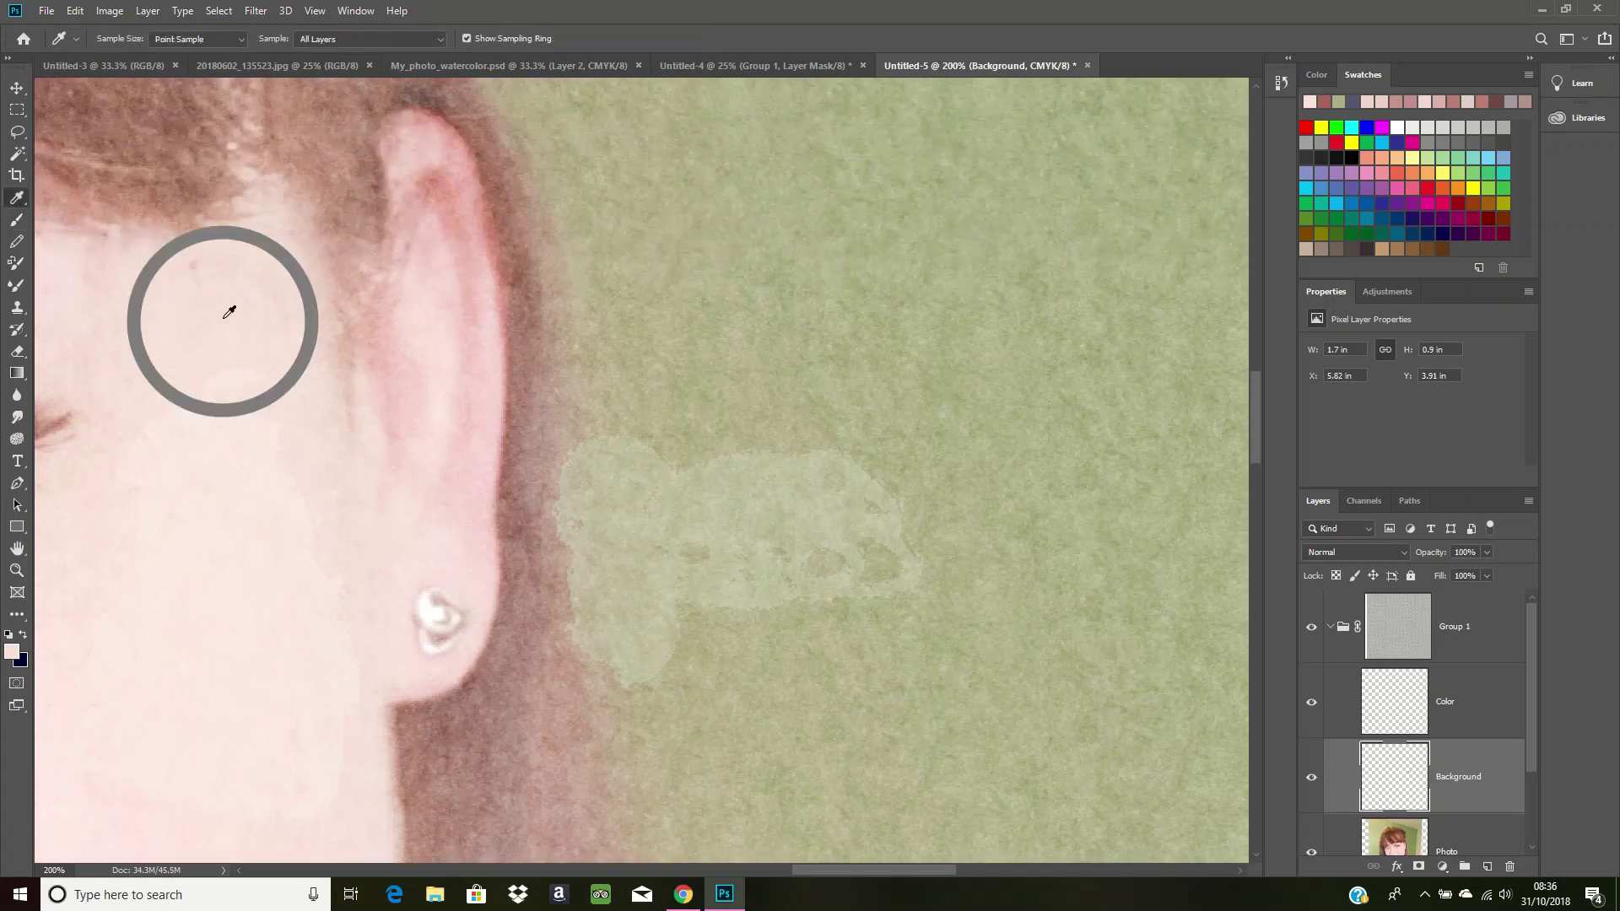
drag(228, 312, 228, 279)
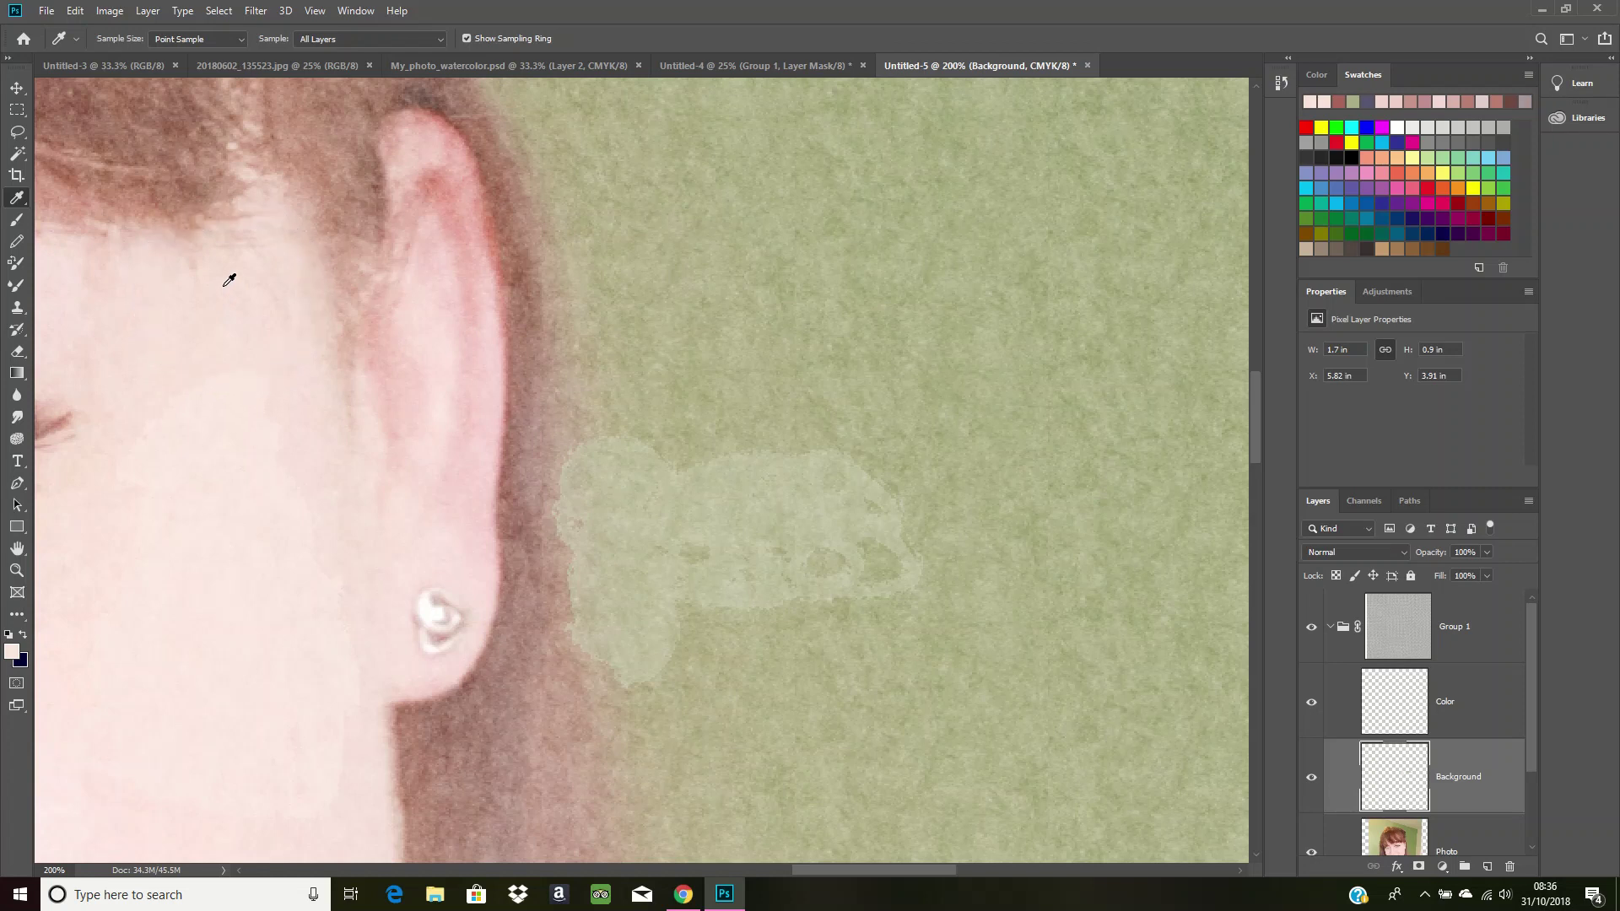
click(17, 219)
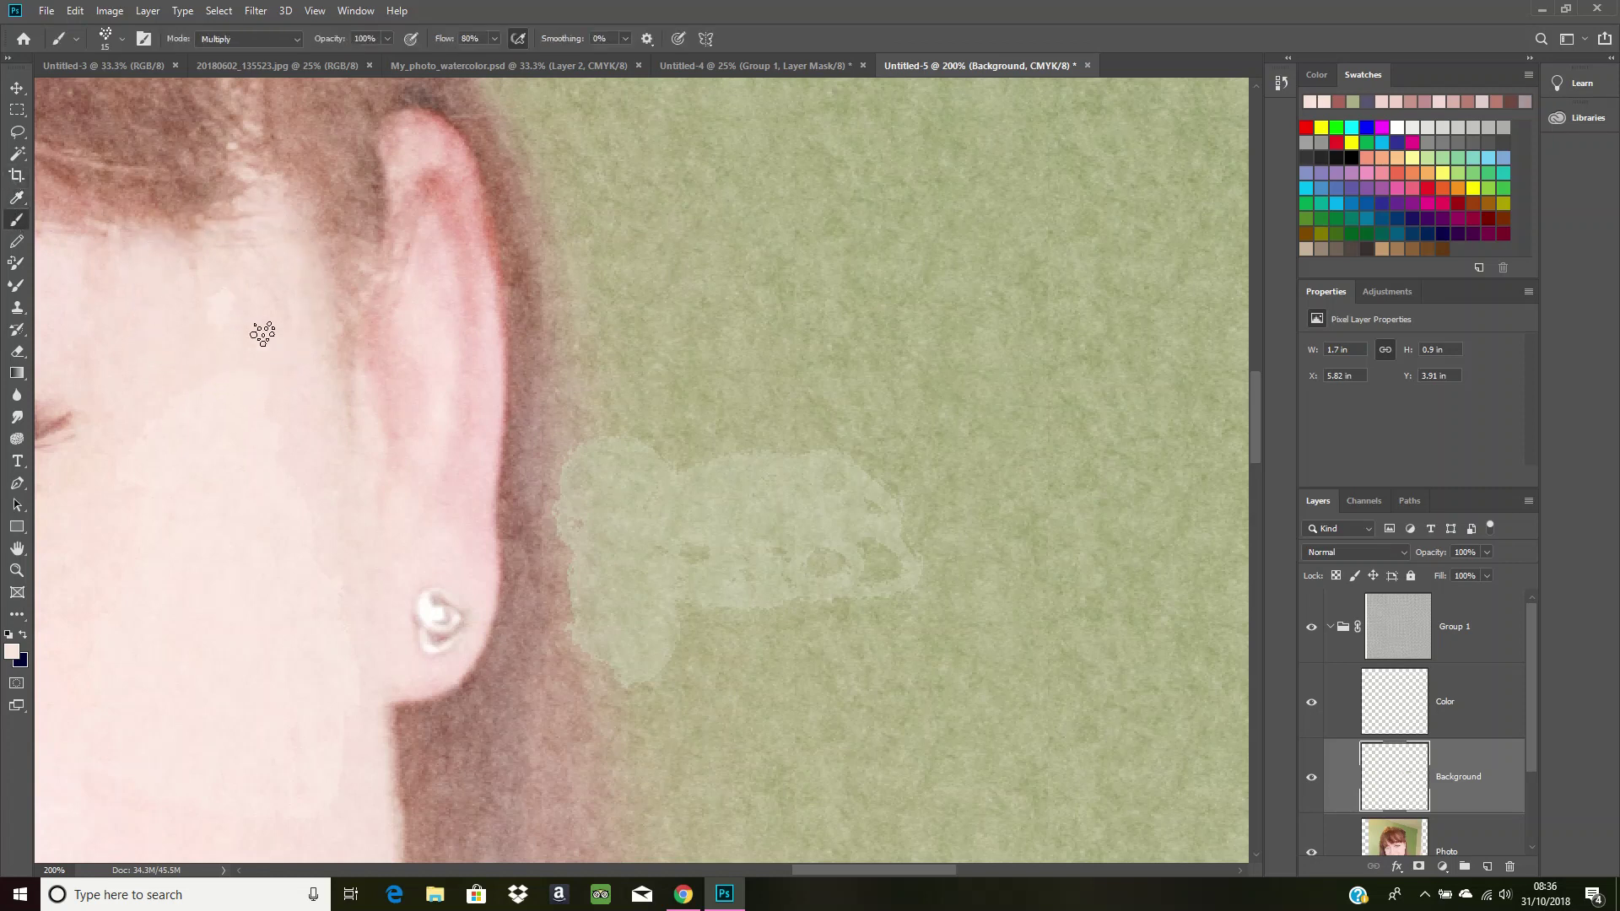
mouse_move(262, 334)
mouse_down()
mouse_move(285, 359)
mouse_move(243, 426)
mouse_move(299, 407)
mouse_move(294, 483)
mouse_move(339, 433)
mouse_move(340, 518)
mouse_move(327, 503)
mouse_move(313, 520)
mouse_move(346, 546)
mouse_move(353, 581)
mouse_up()
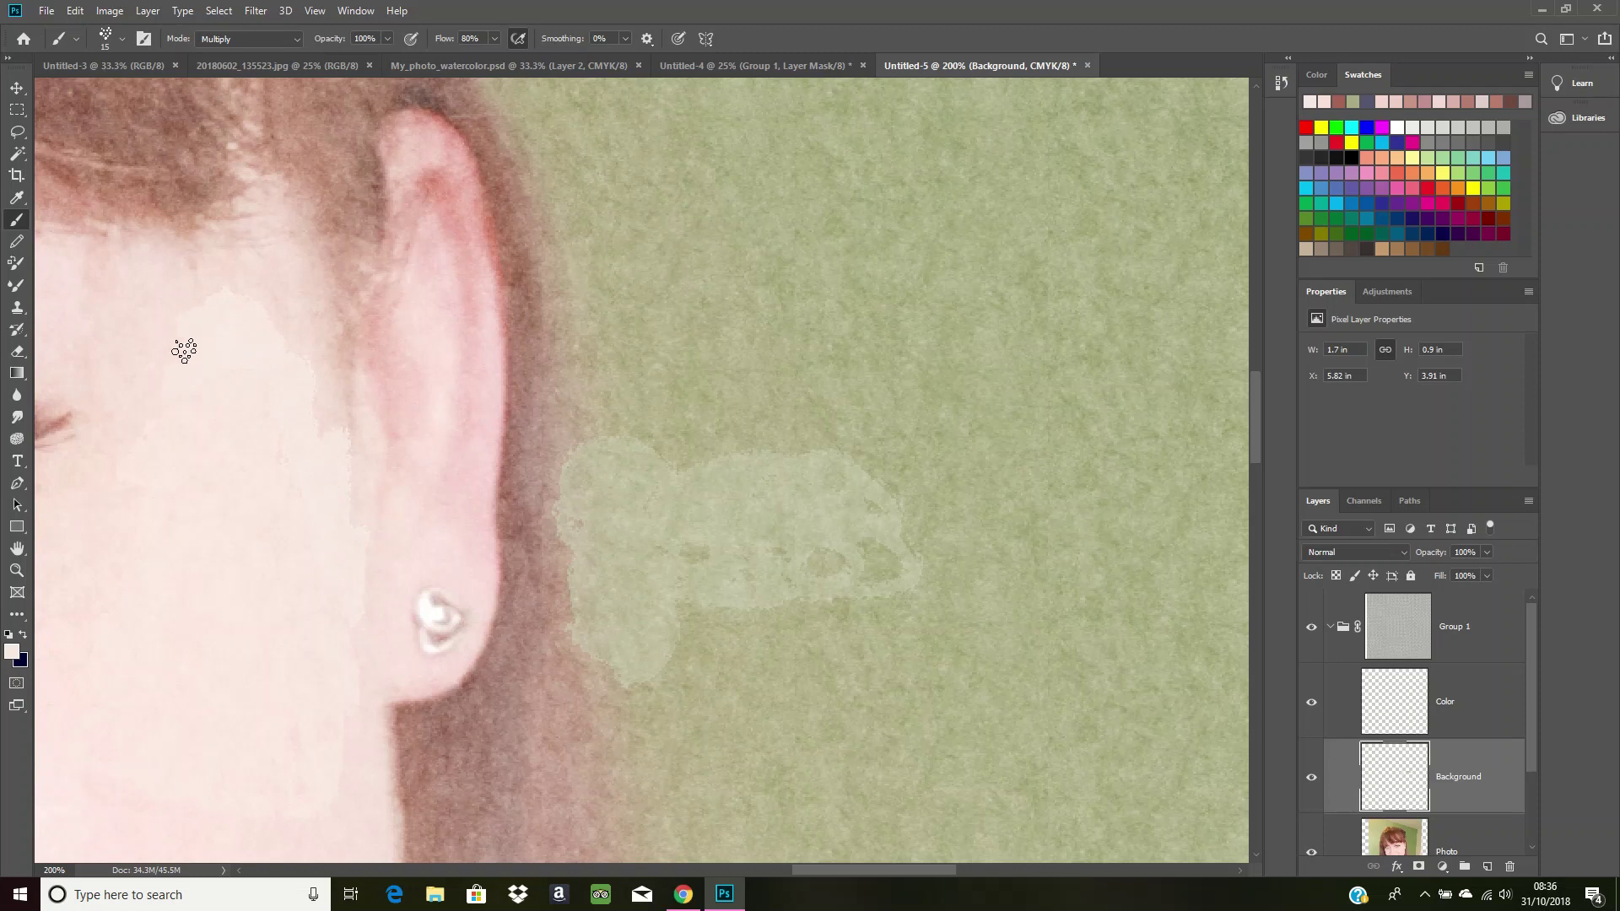
mouse_move(184, 351)
mouse_down()
mouse_move(144, 300)
mouse_move(120, 328)
mouse_move(145, 343)
mouse_move(149, 392)
mouse_up()
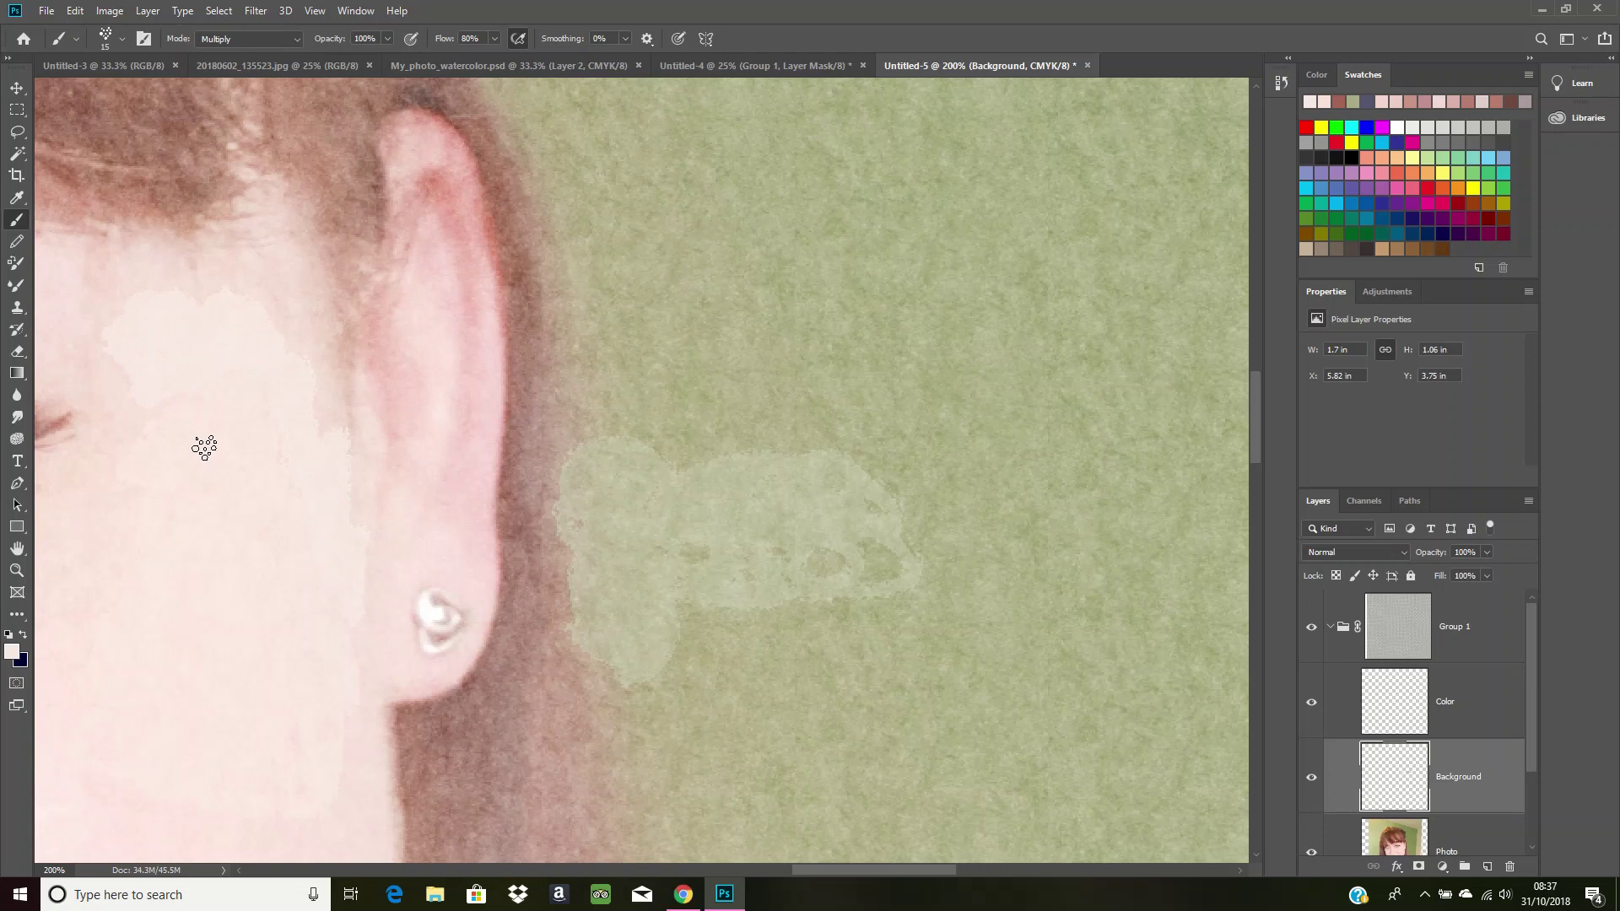
- Hide the Photo layer and smudge the two skin tones together on the Background layer with the 42 px watercolor tip
click(1312, 855)
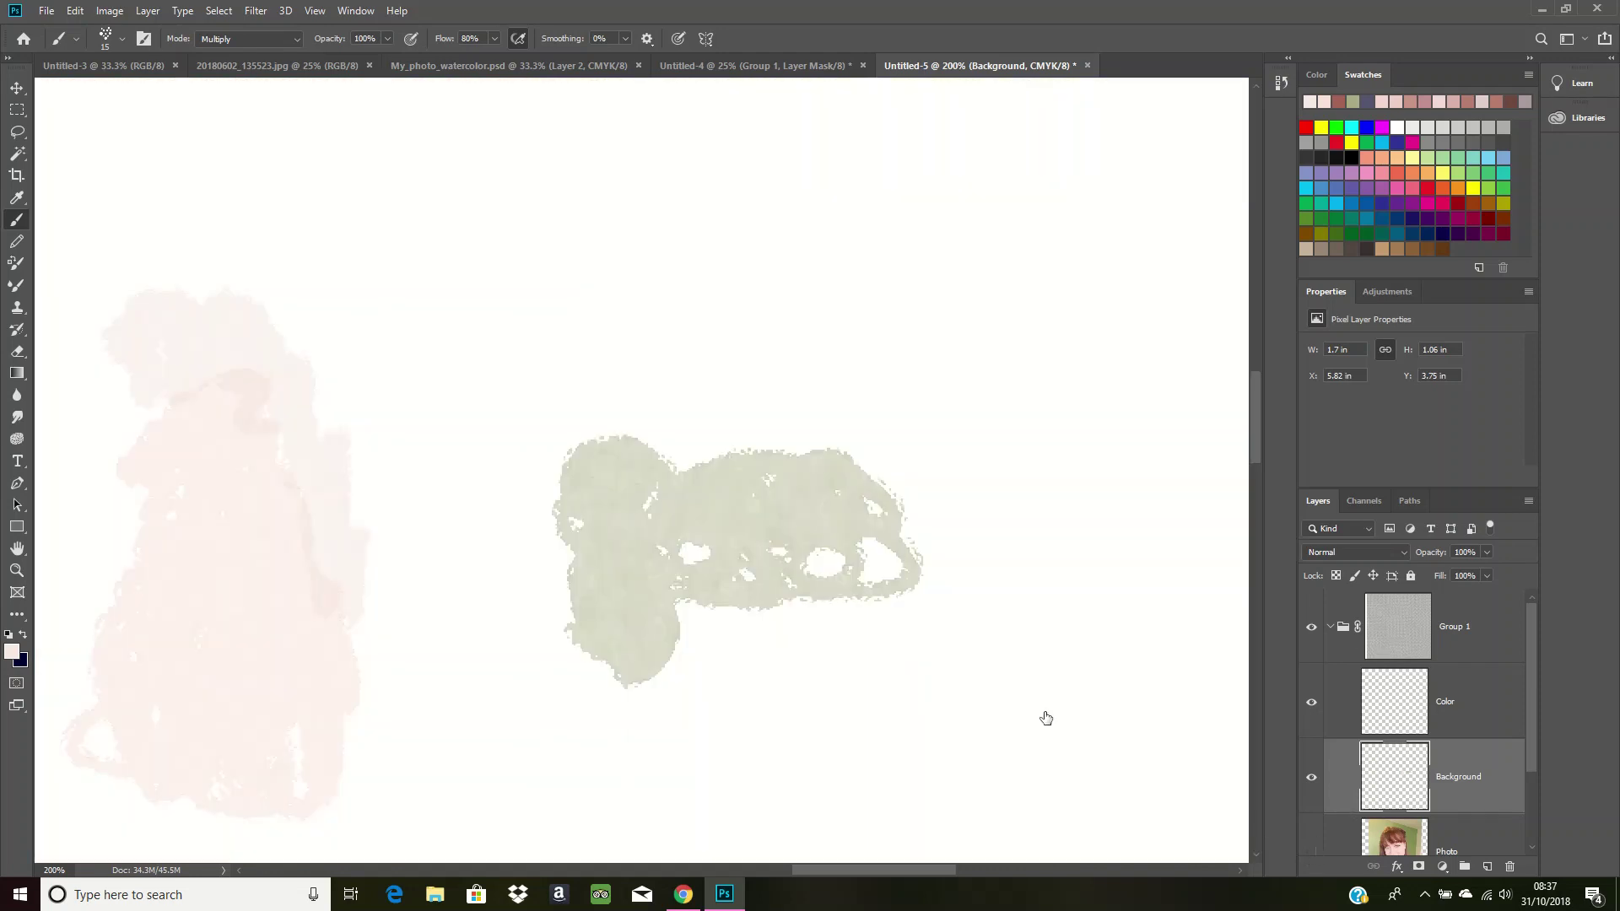
click(17, 419)
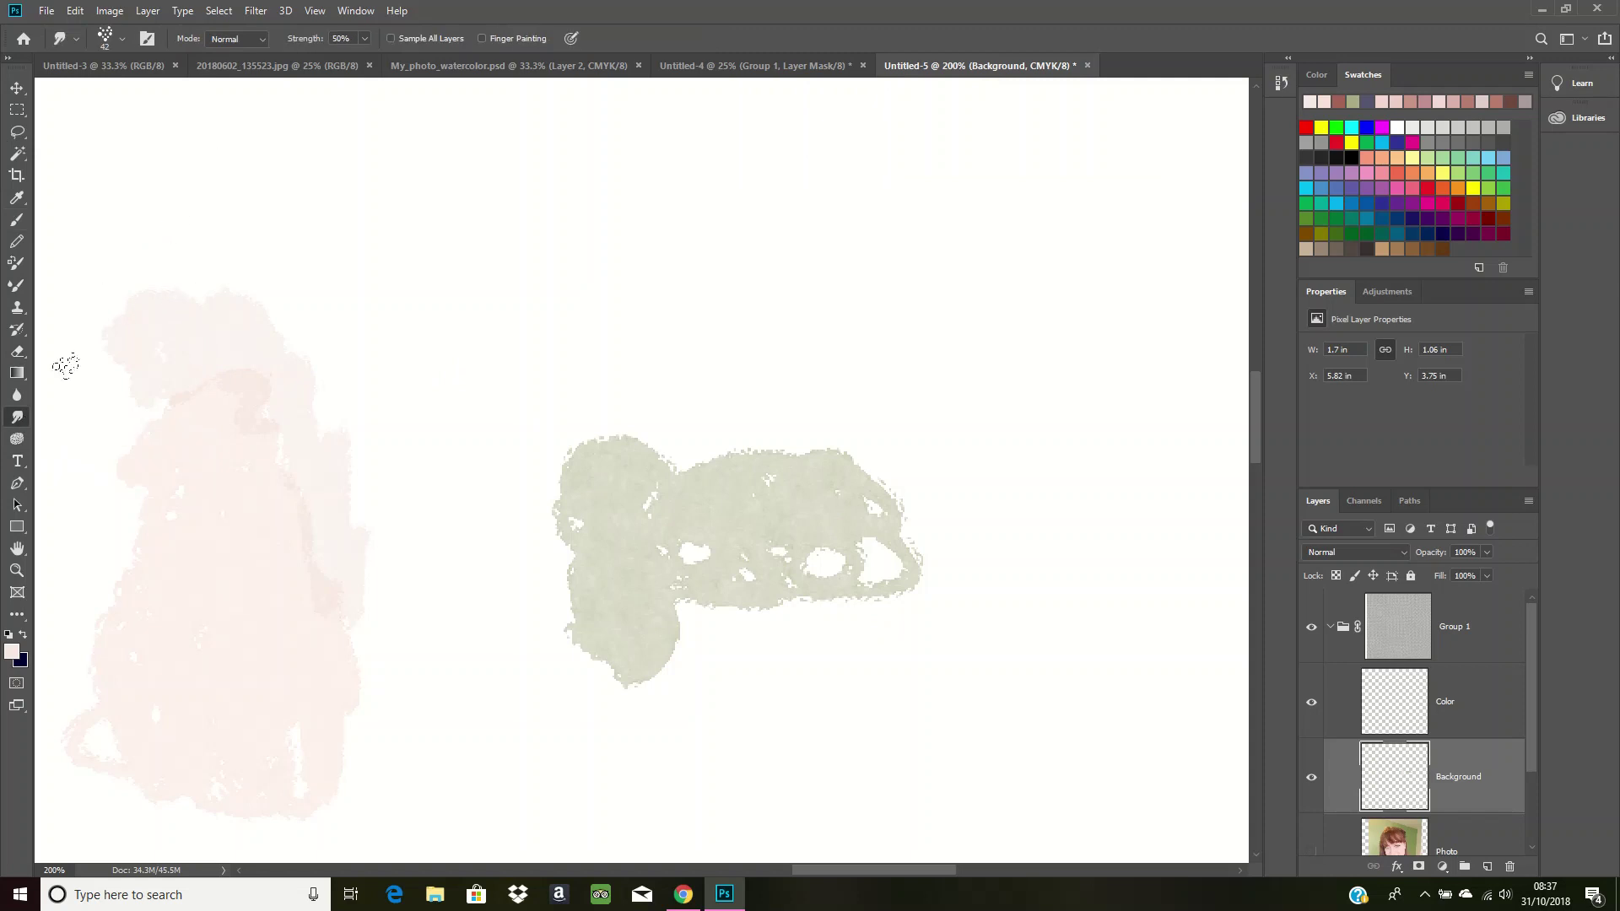
click(122, 39)
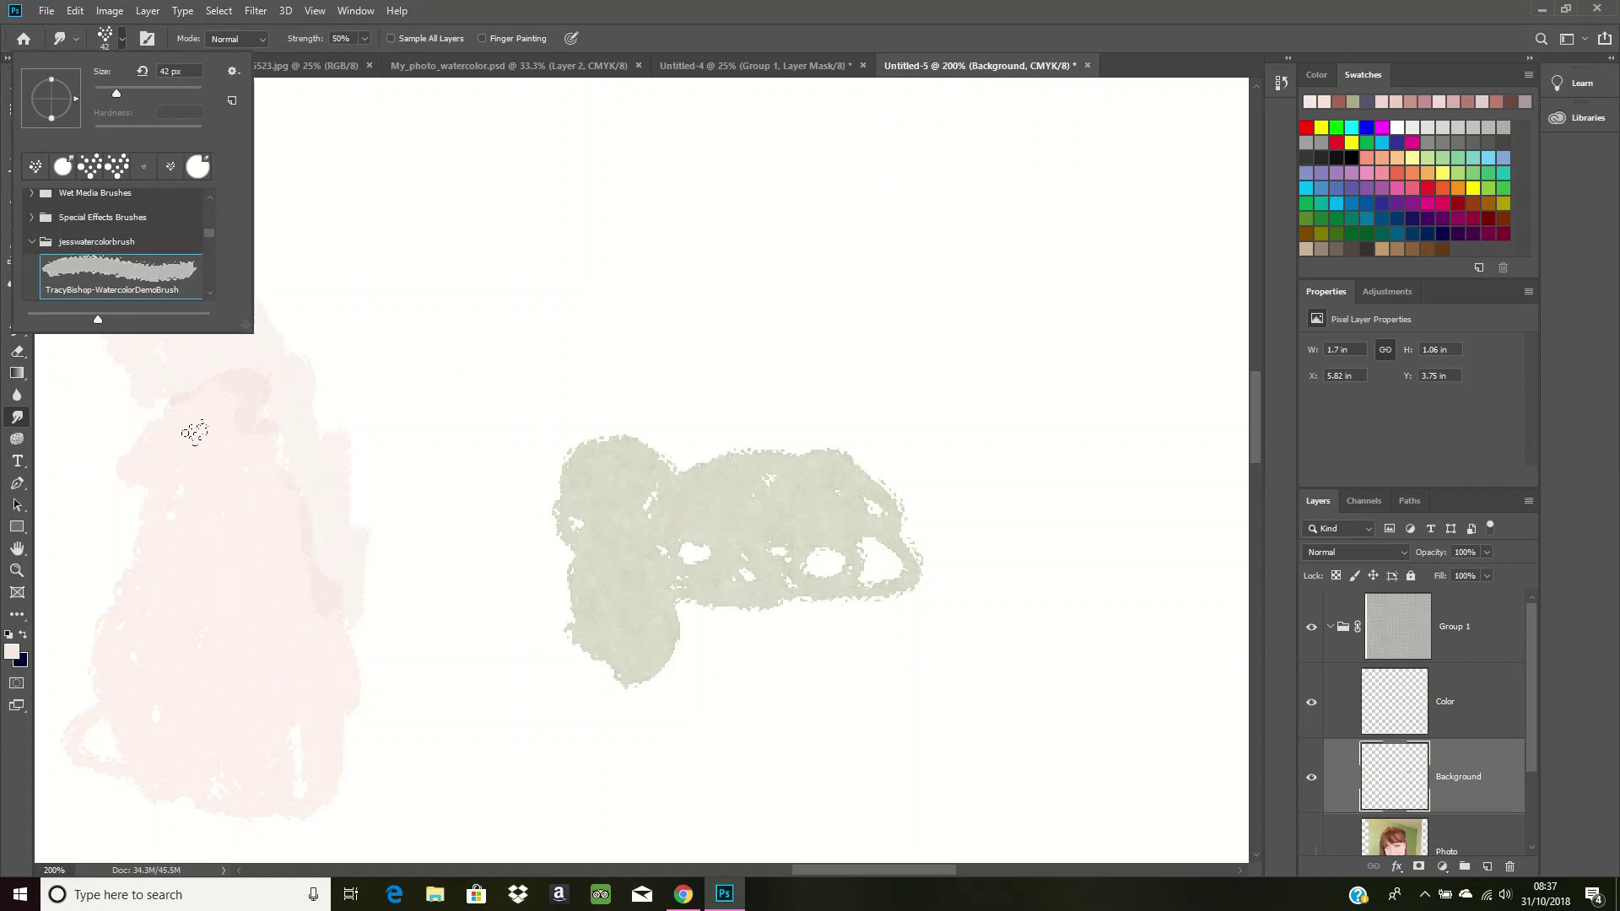
click(193, 439)
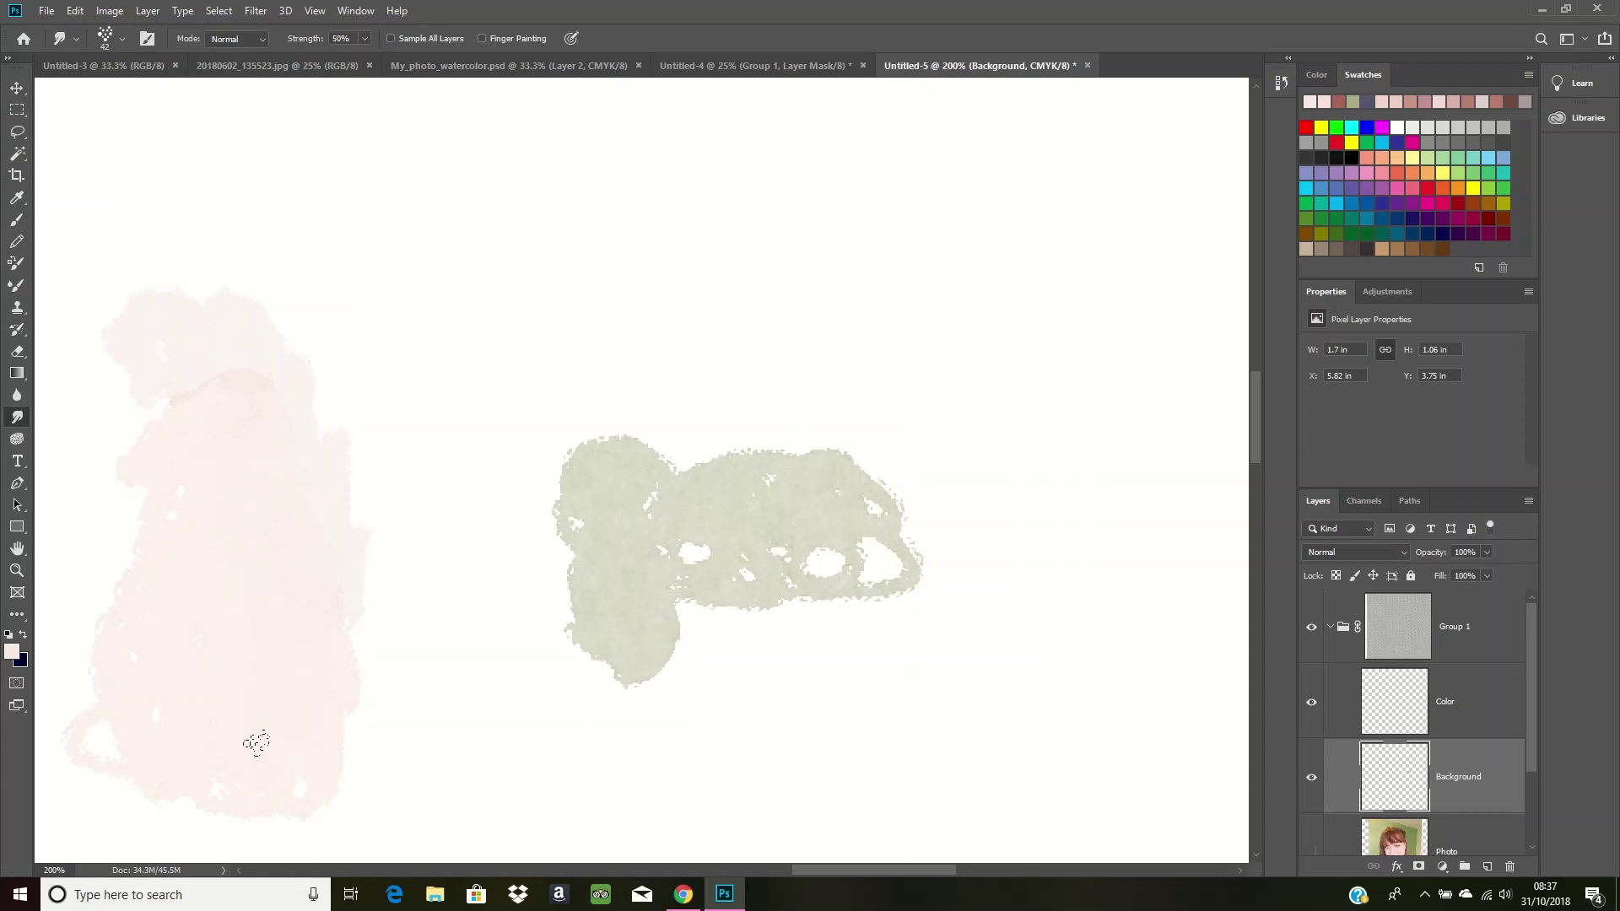
mouse_move(145, 684)
mouse_down()
mouse_move(83, 684)
mouse_move(154, 630)
mouse_move(178, 468)
mouse_move(162, 399)
mouse_move(233, 363)
mouse_move(261, 482)
mouse_move(233, 579)
mouse_up()
drag(894, 868, 816, 868)
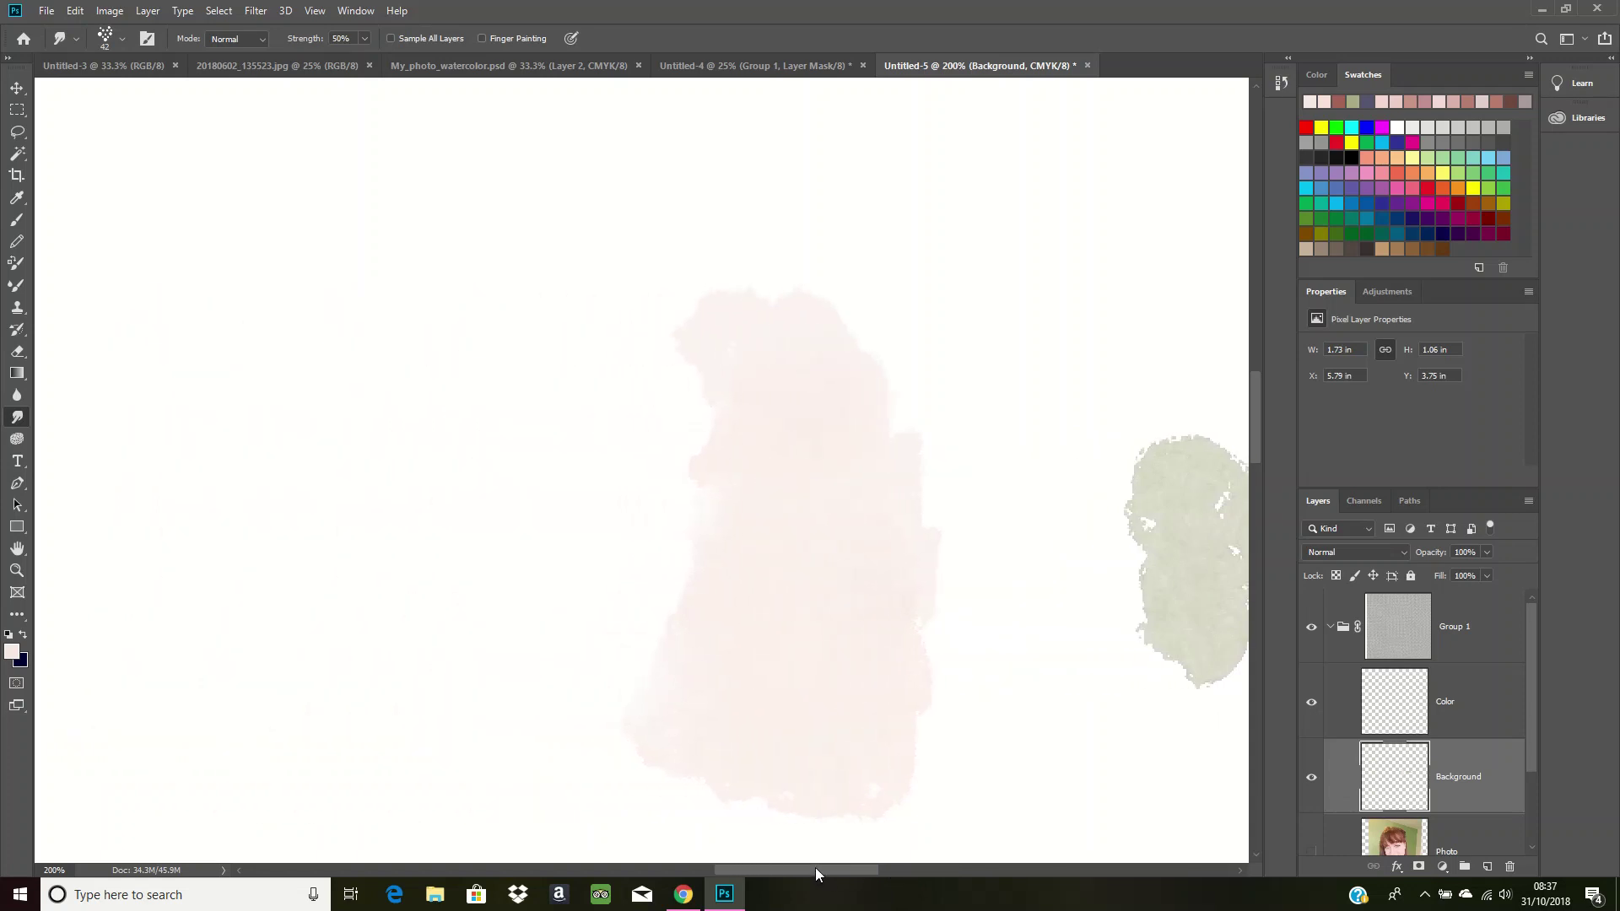
scroll(815, 540, down, 2)
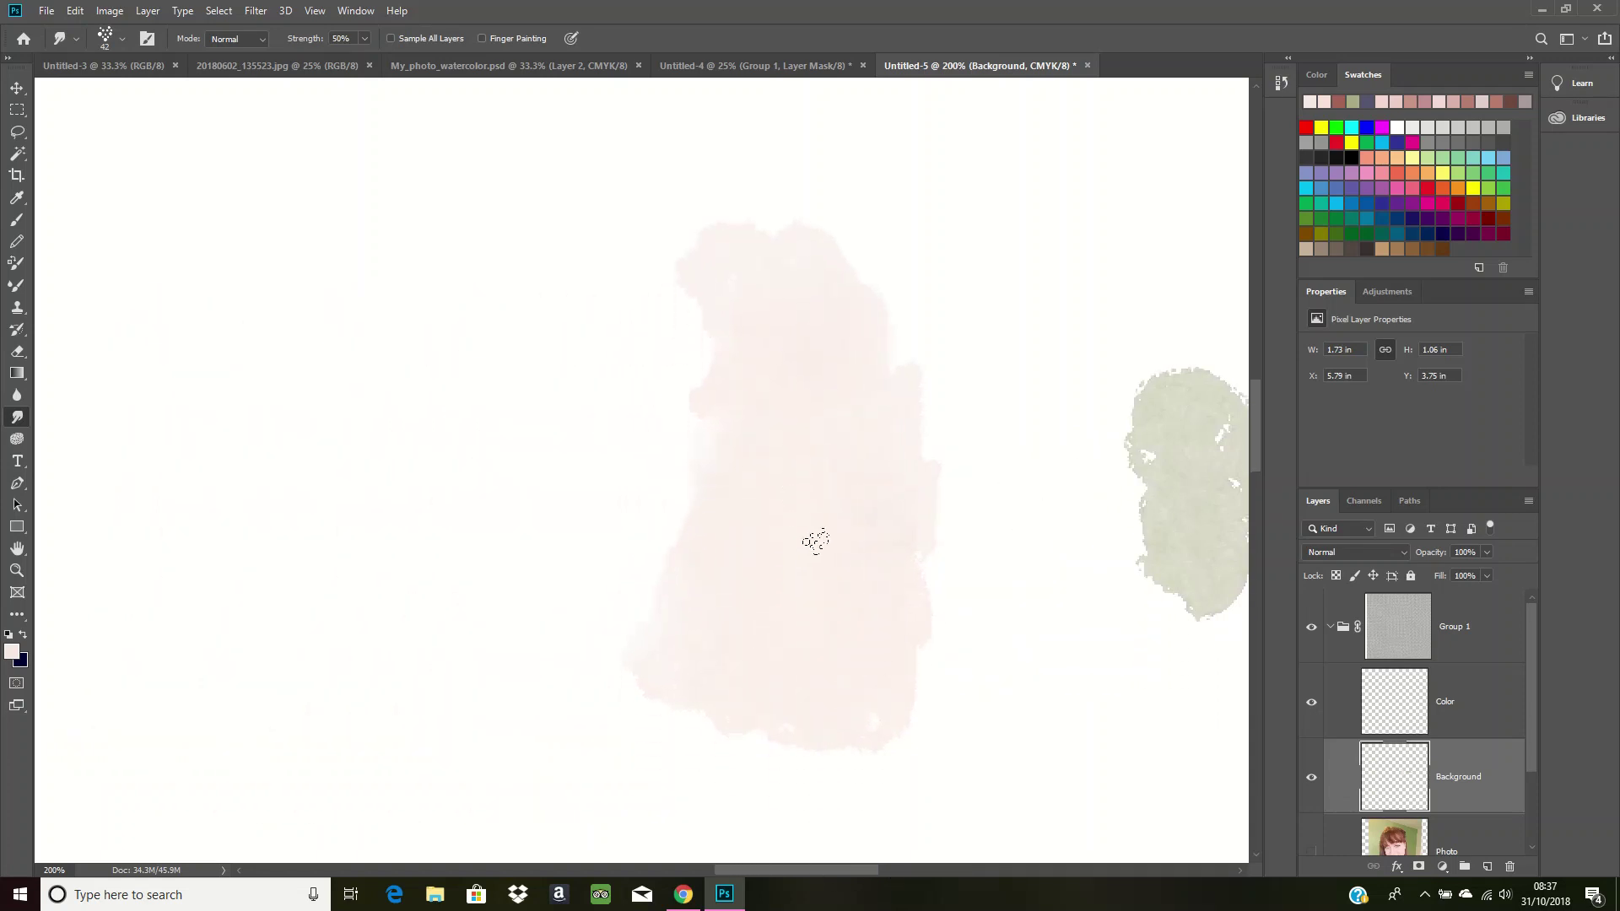
scroll(824, 542, down, 2)
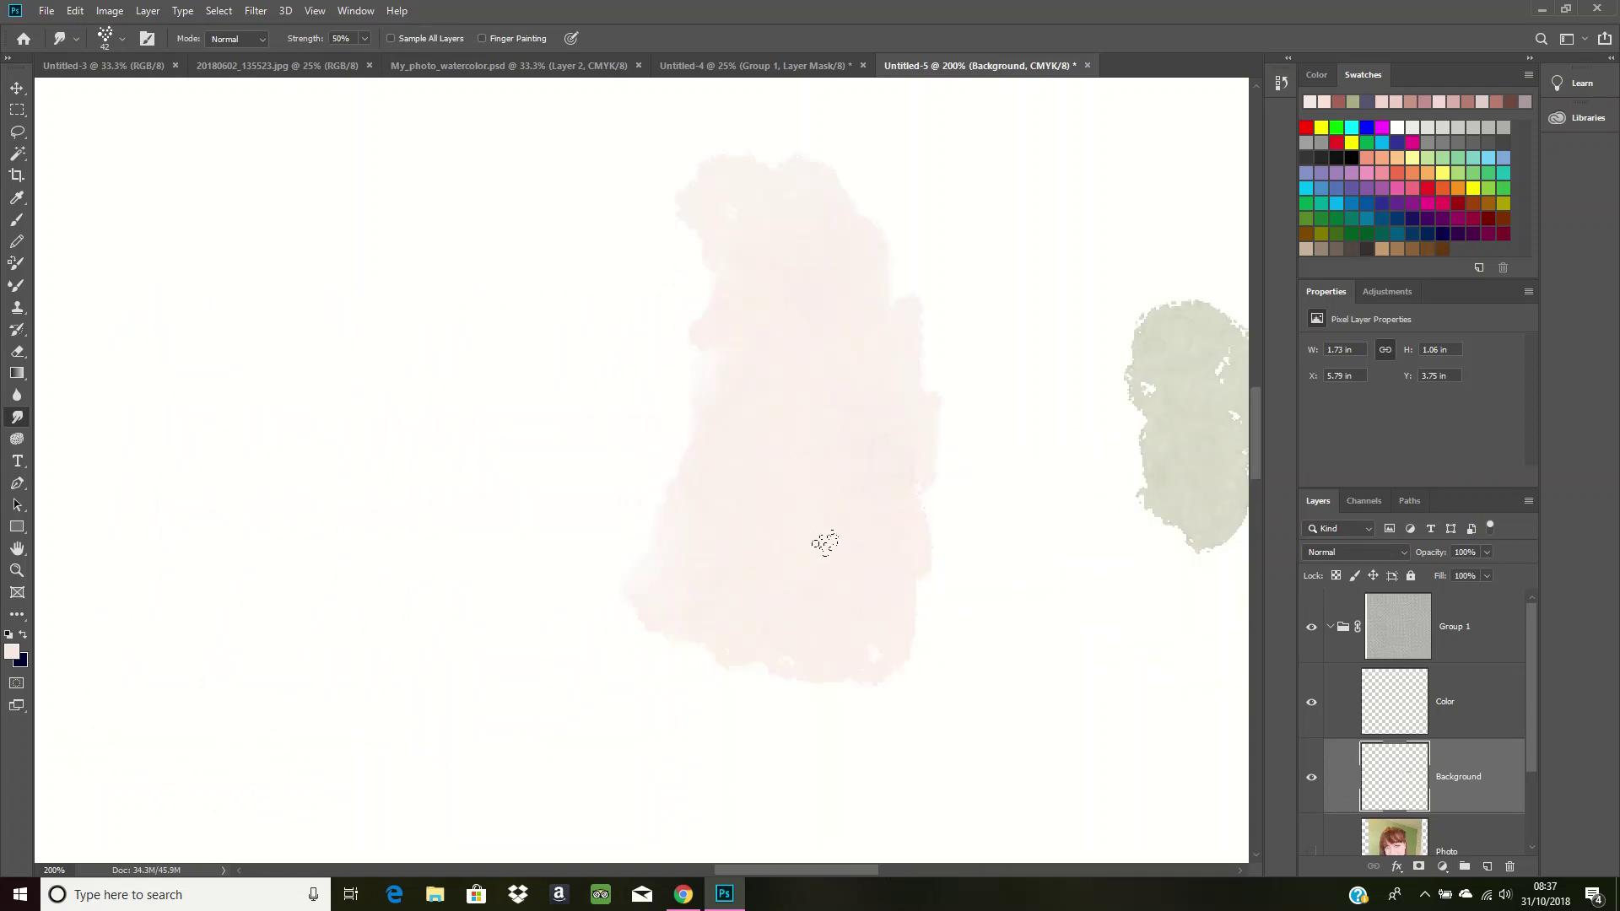
- Show the Photo layer again and reduce the Smudge tool's watercolor tip to 7 px for the eye area
click(1311, 854)
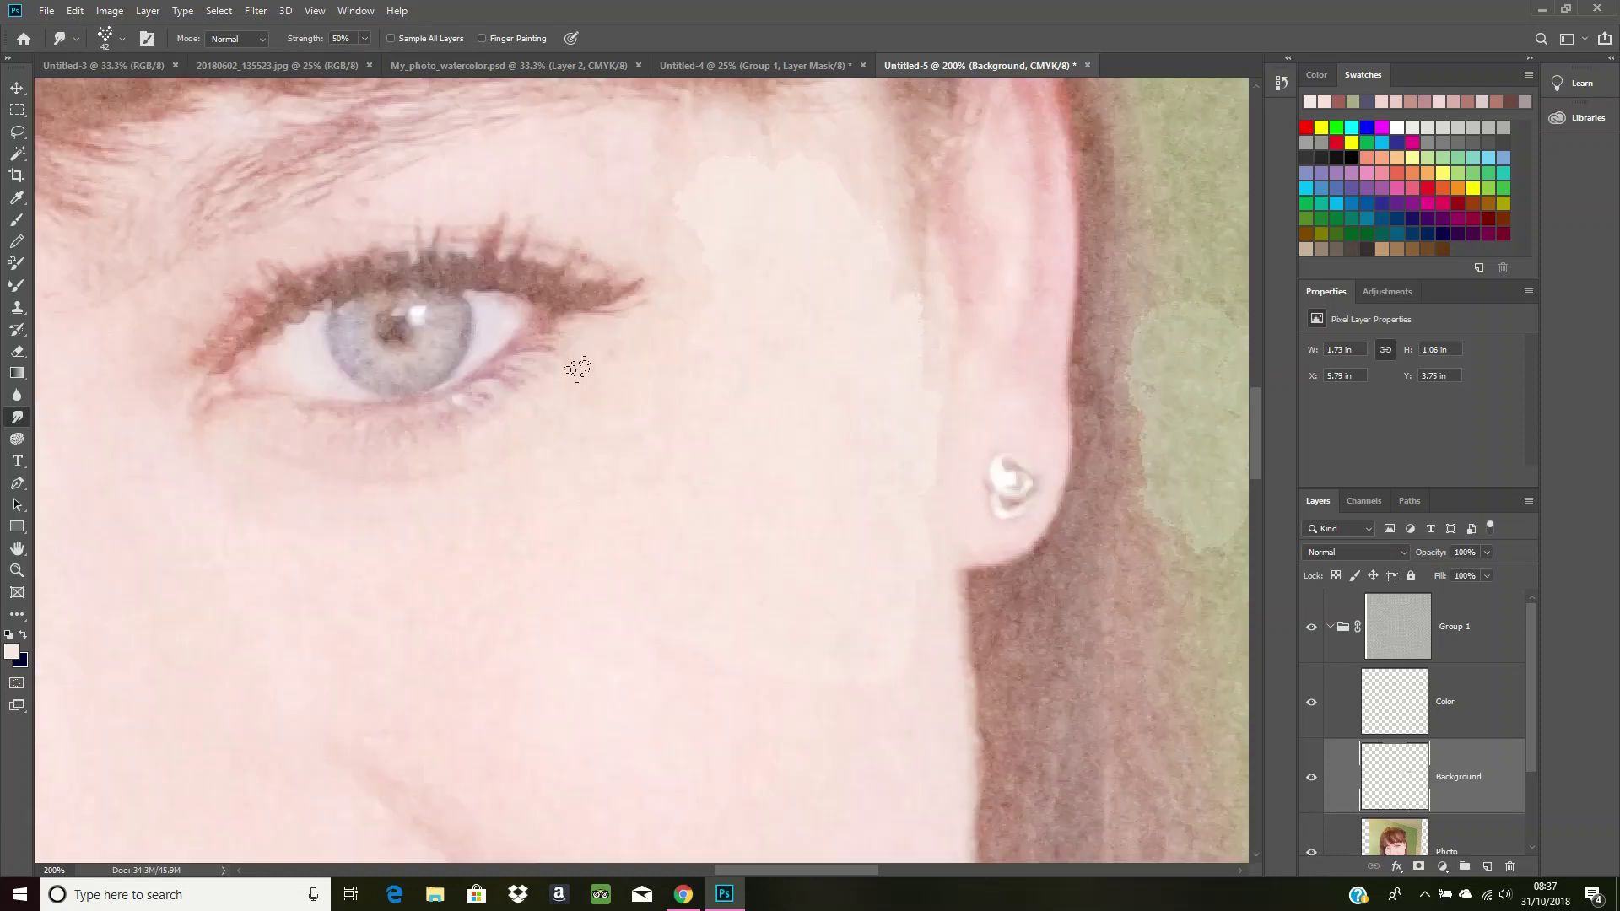
scroll(649, 560, up, 3)
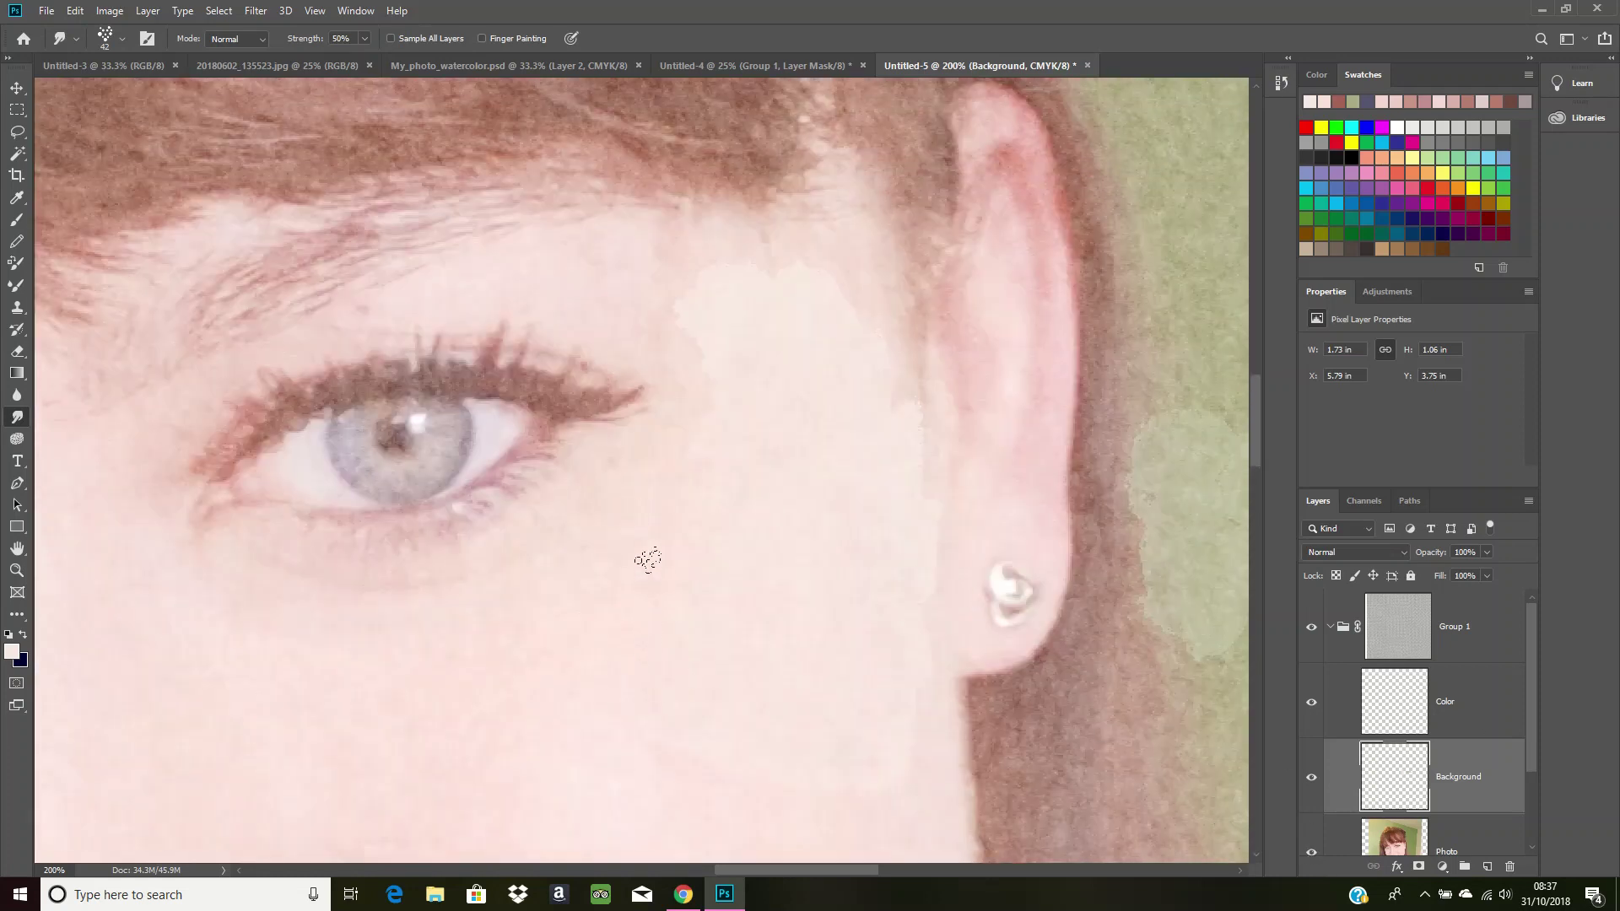
scroll(648, 561, up, 2)
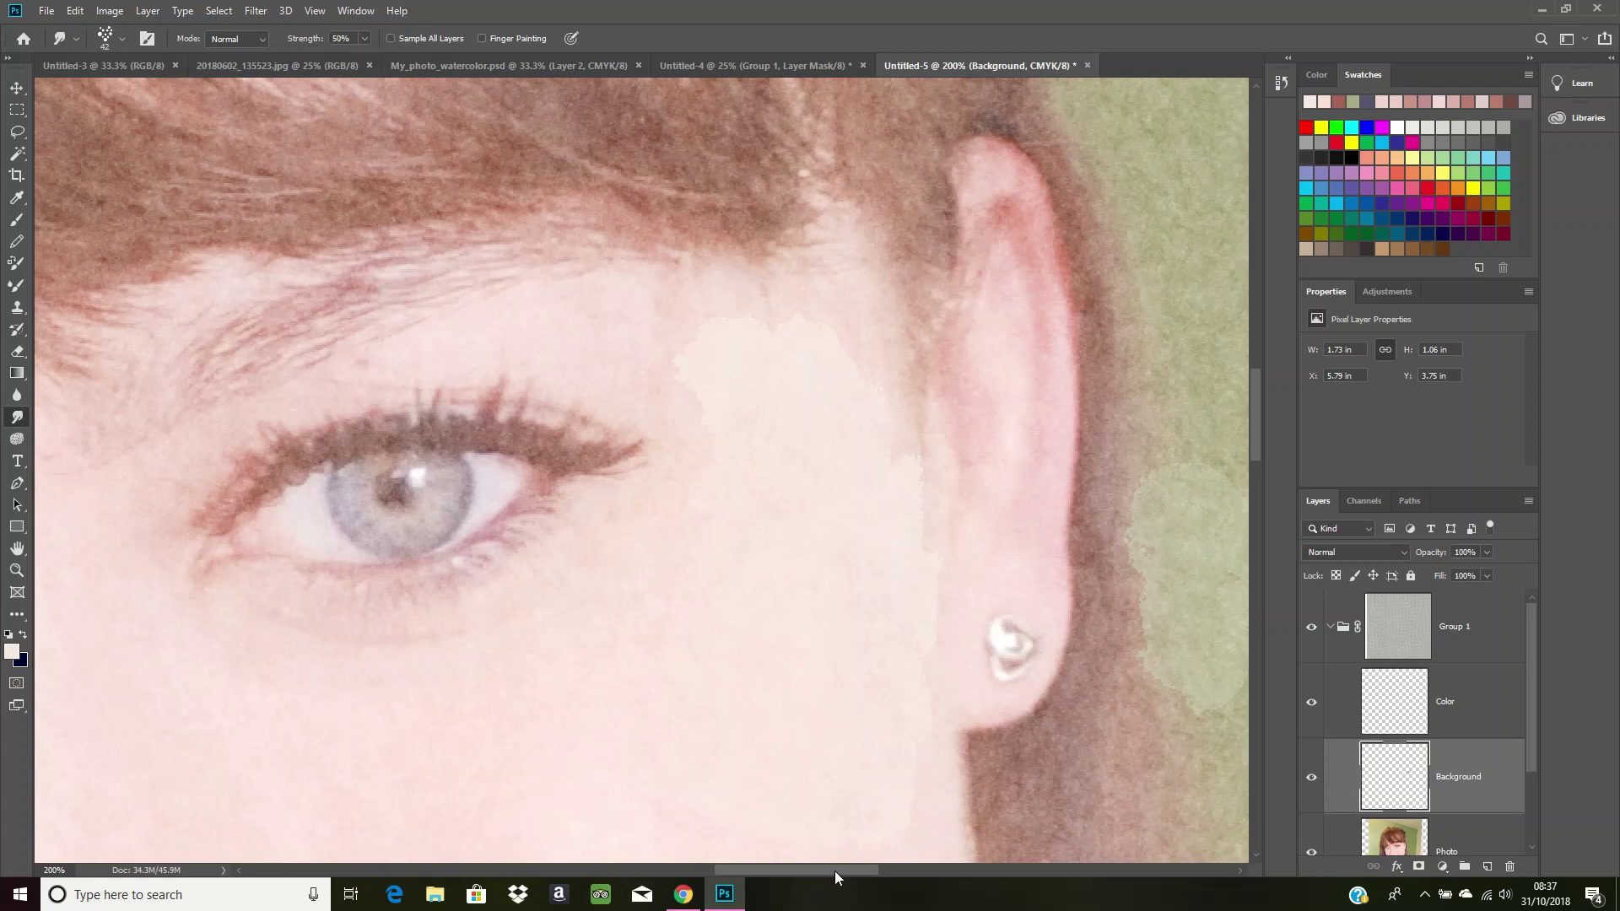
drag(834, 870, 787, 869)
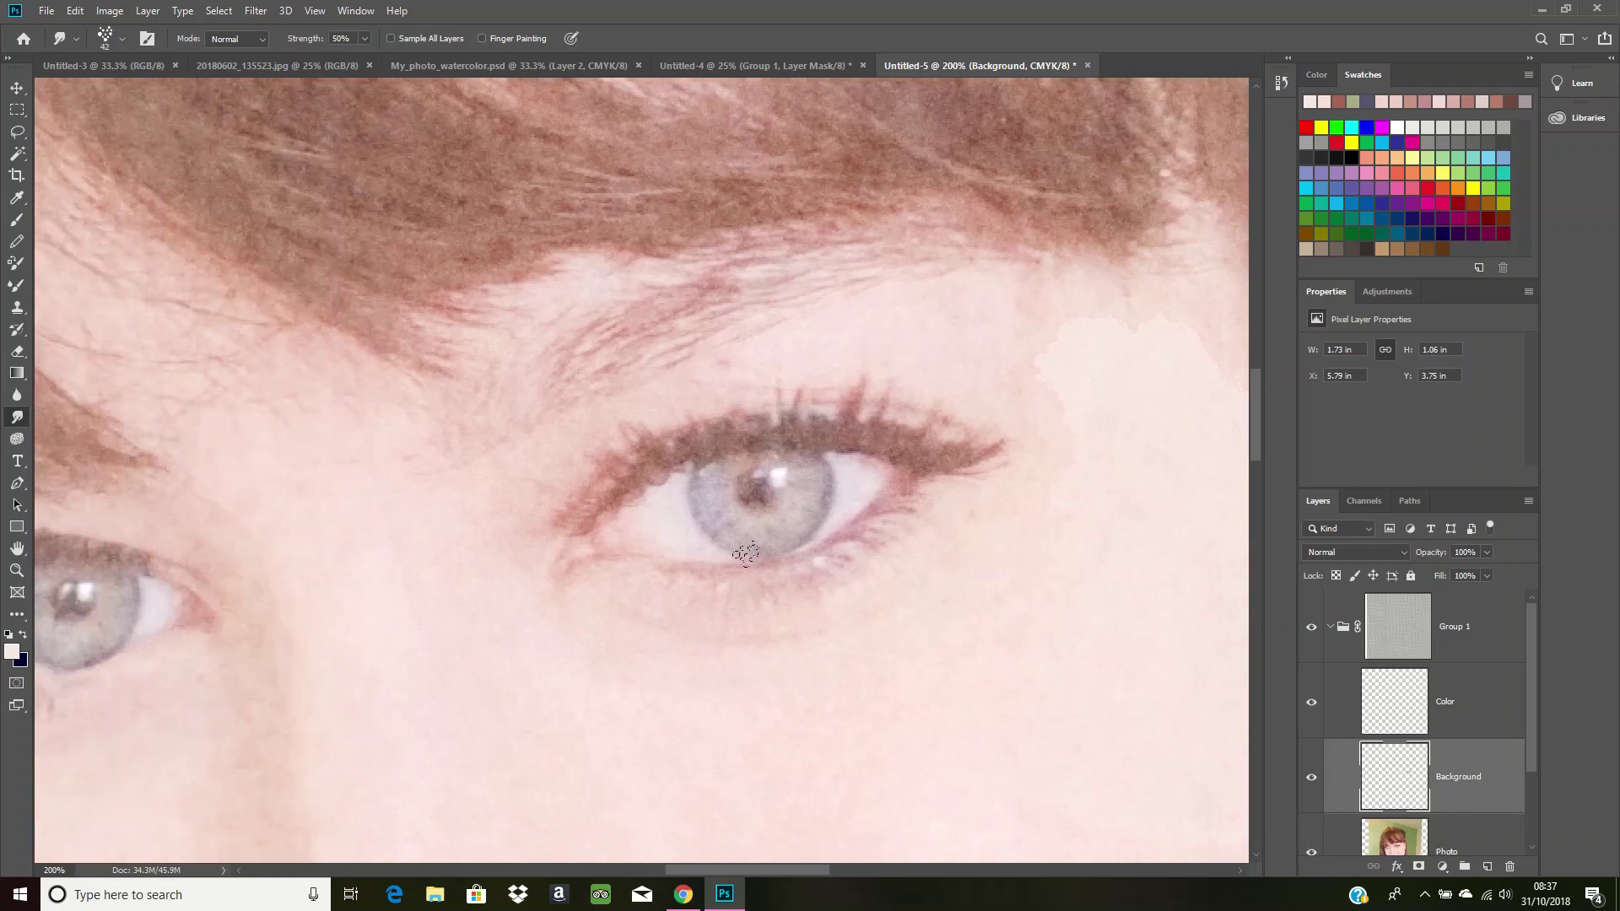
click(122, 38)
drag(108, 91, 98, 88)
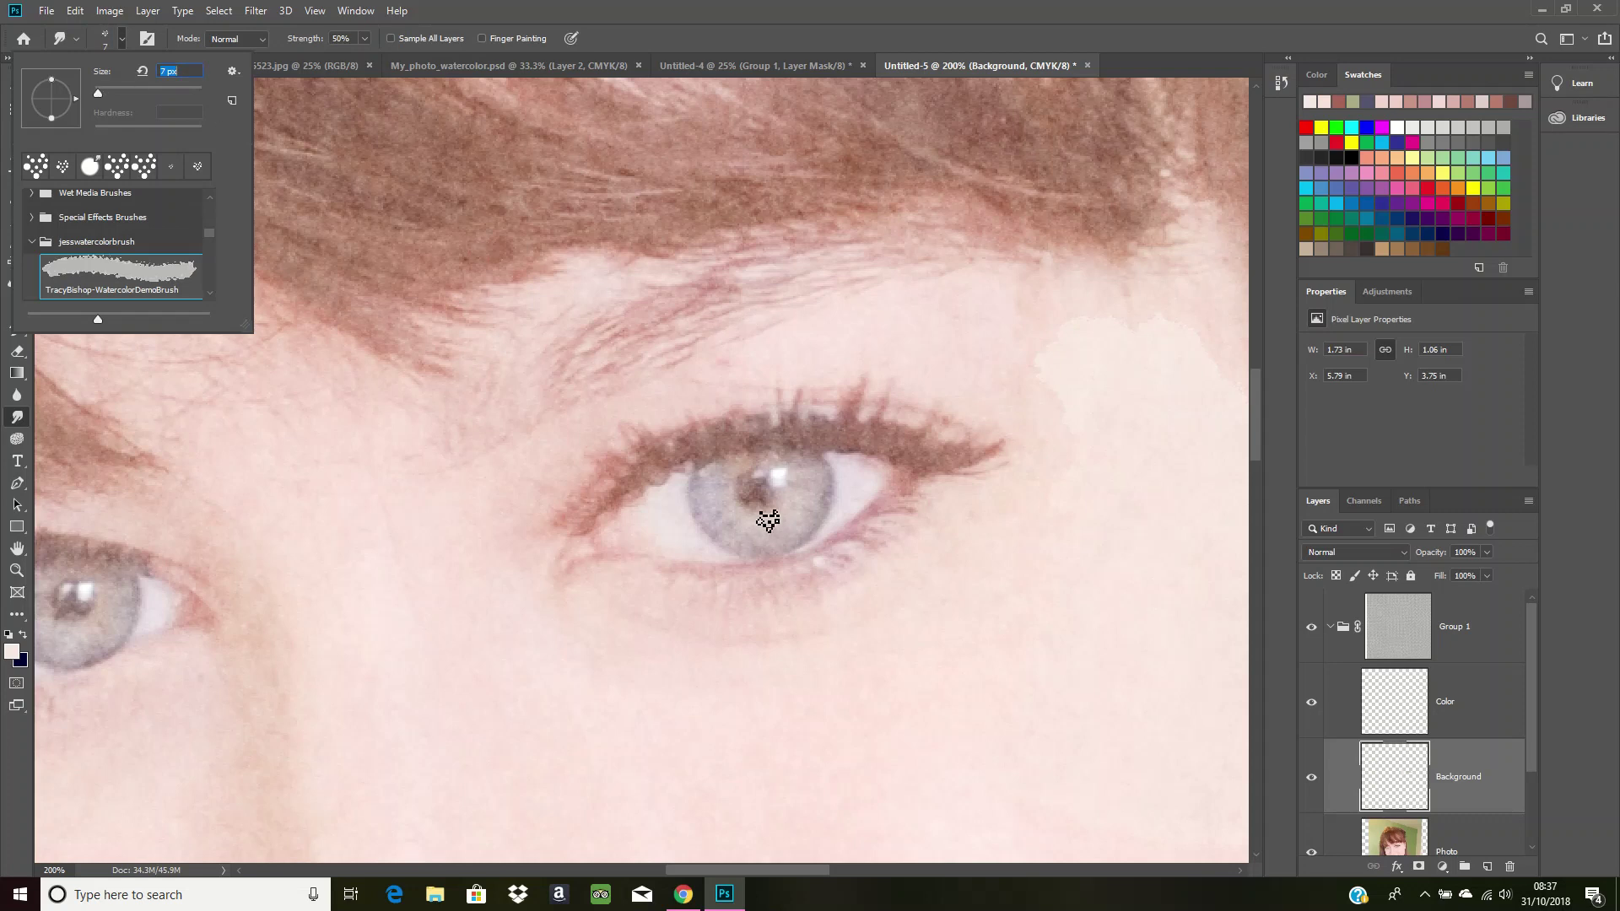
- Sample the dark brown pupil color of the eye nearest the earring and reduce the Brush tool's watercolor tip to 6 px
scroll(762, 519, up, 4)
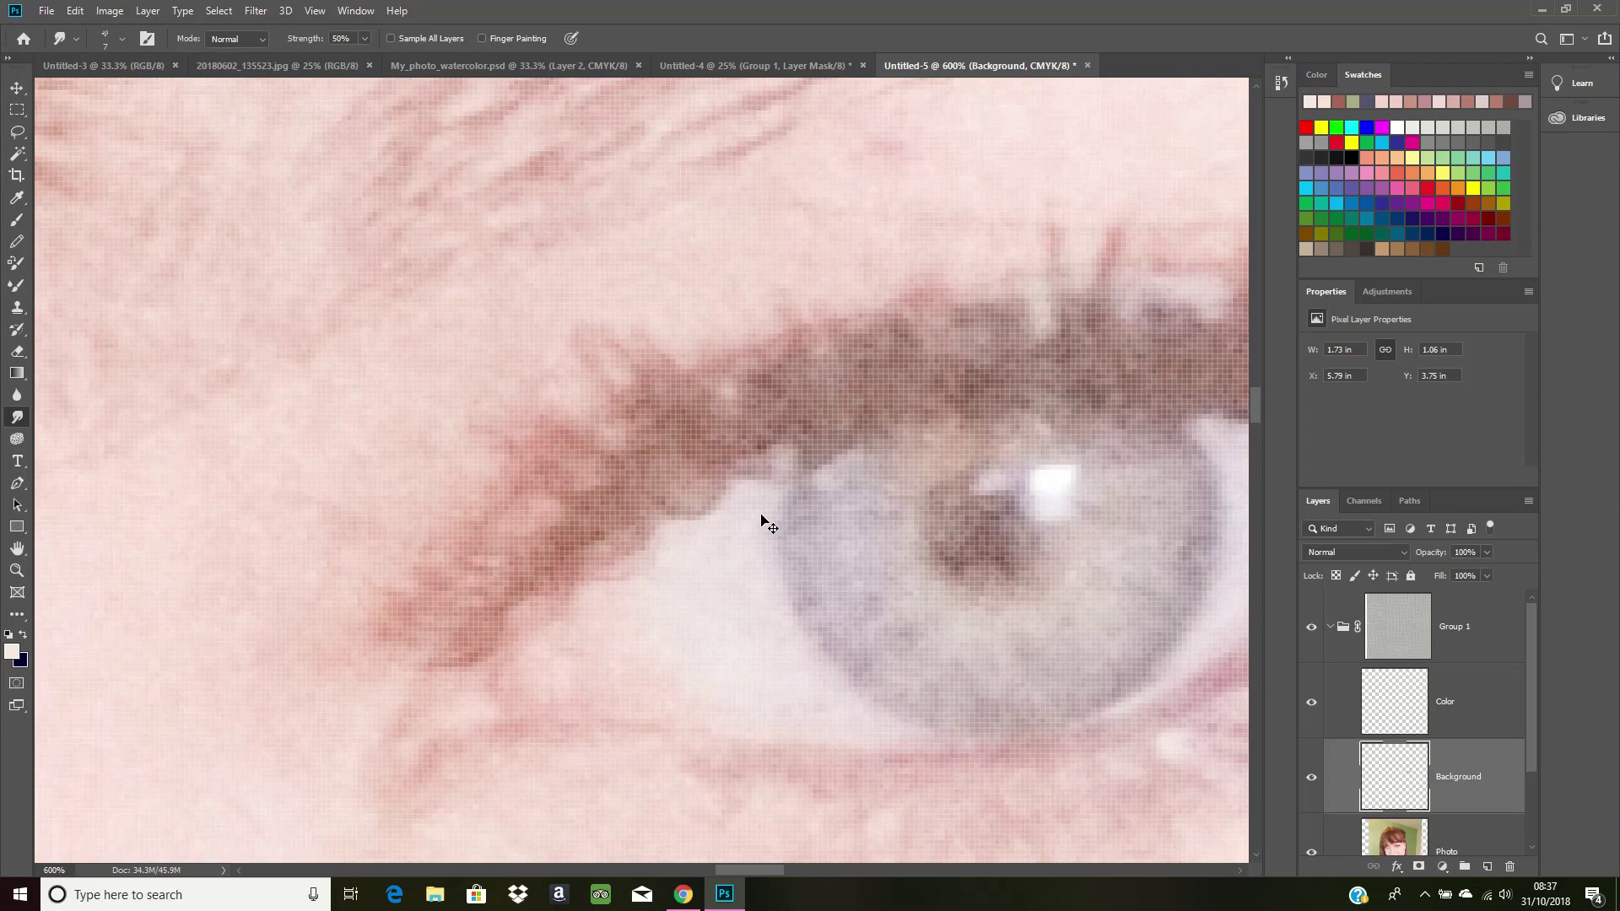
scroll(762, 519, down, 1)
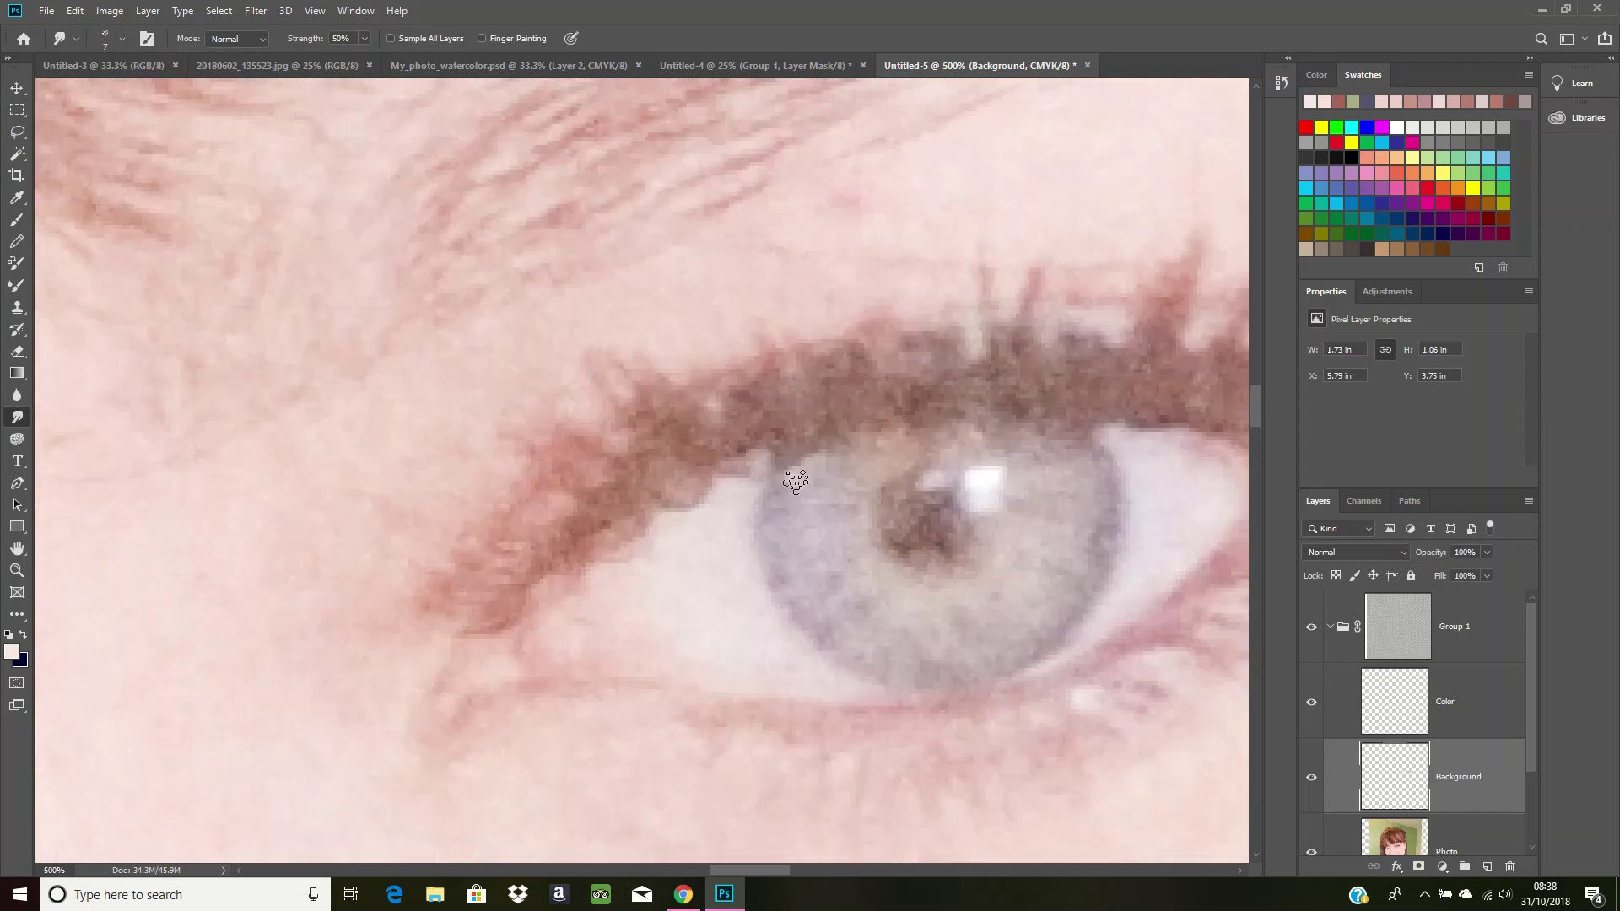
drag(775, 874, 801, 867)
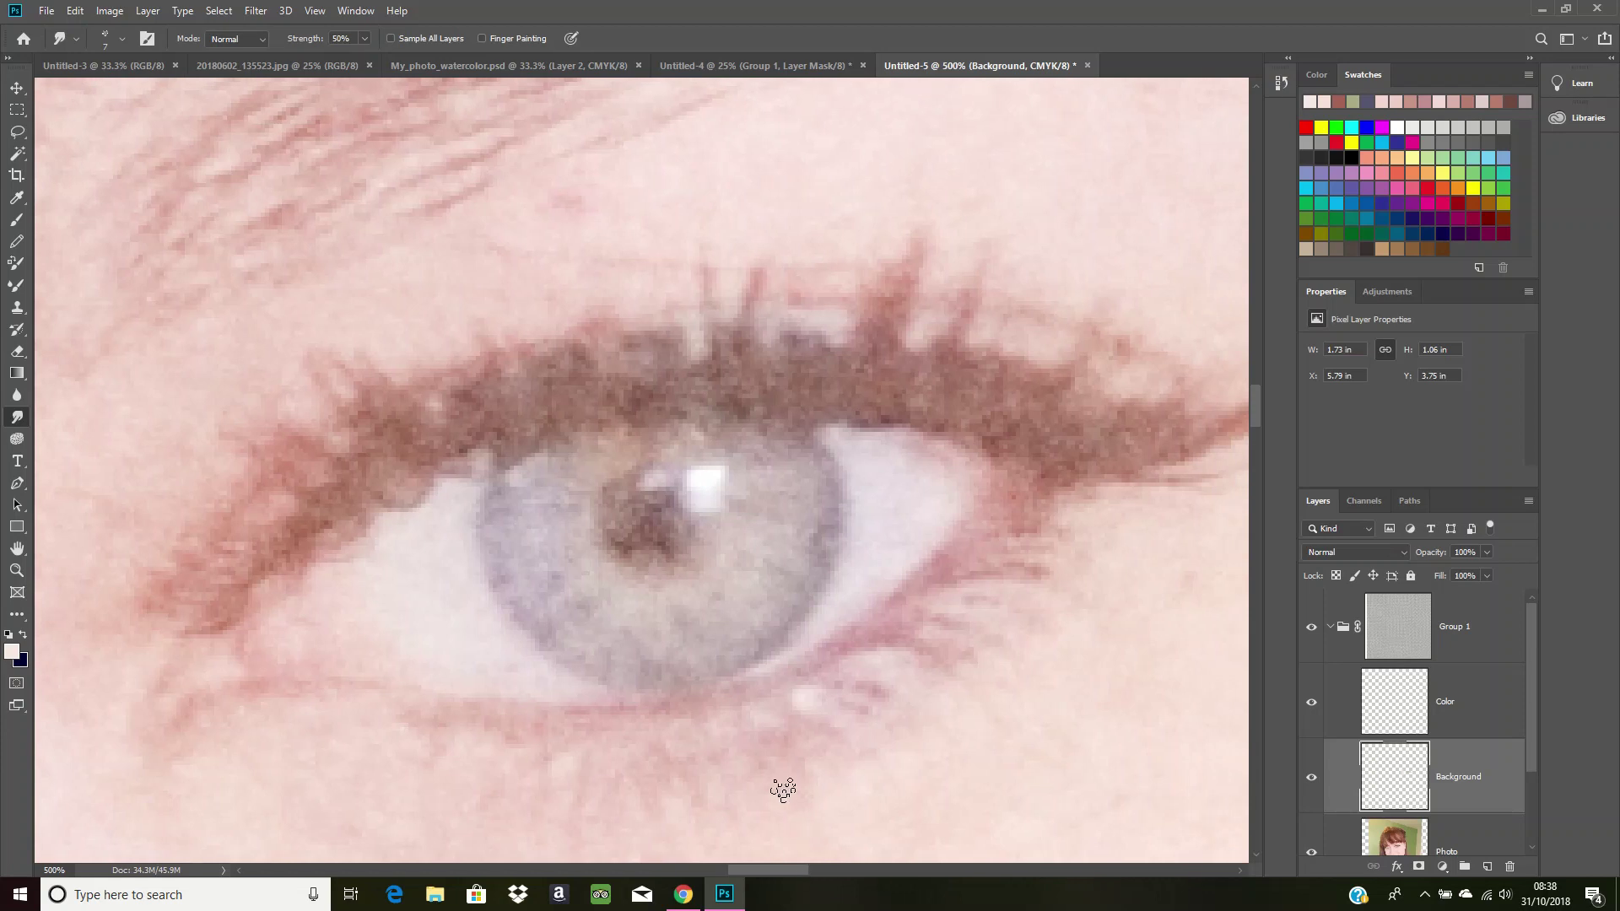
click(16, 199)
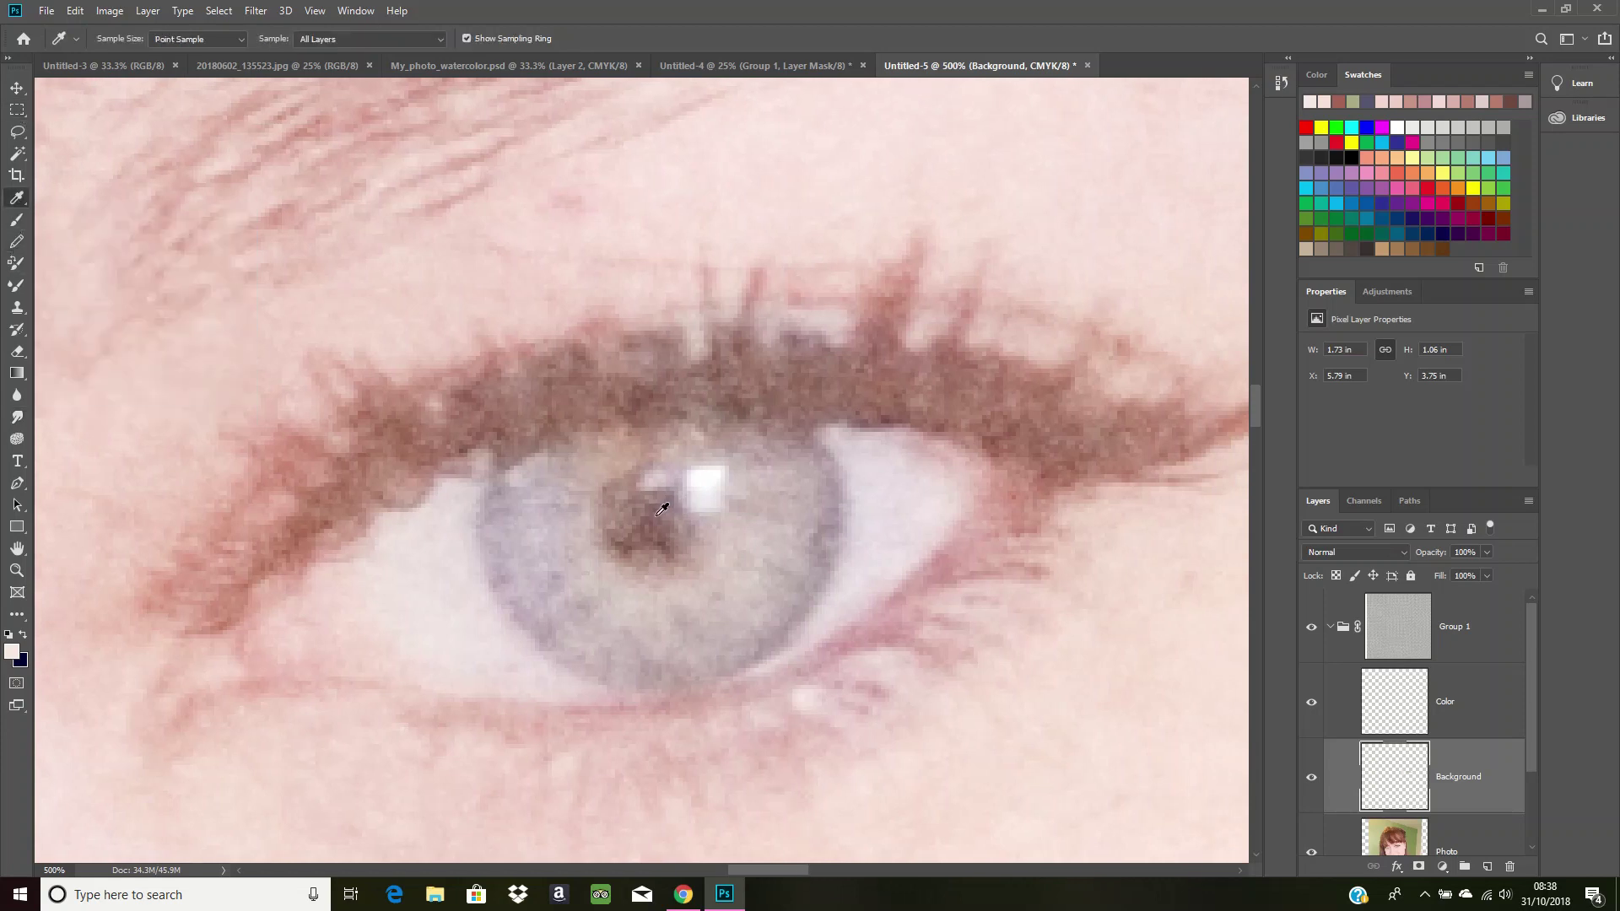
drag(662, 509, 659, 511)
click(18, 220)
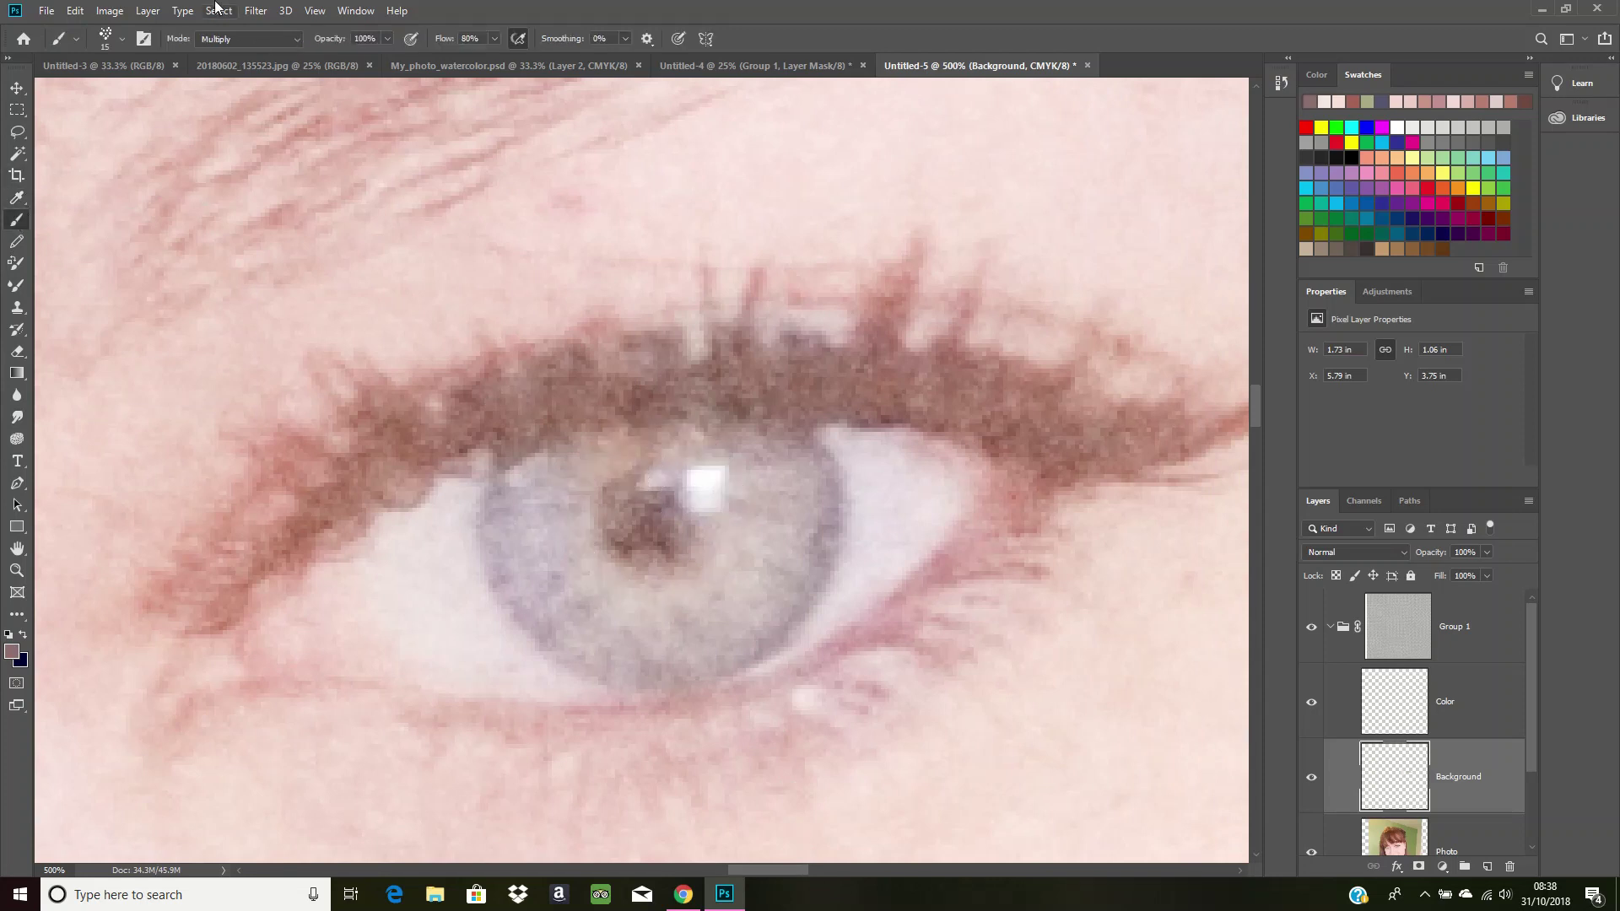
click(124, 39)
drag(102, 94, 98, 93)
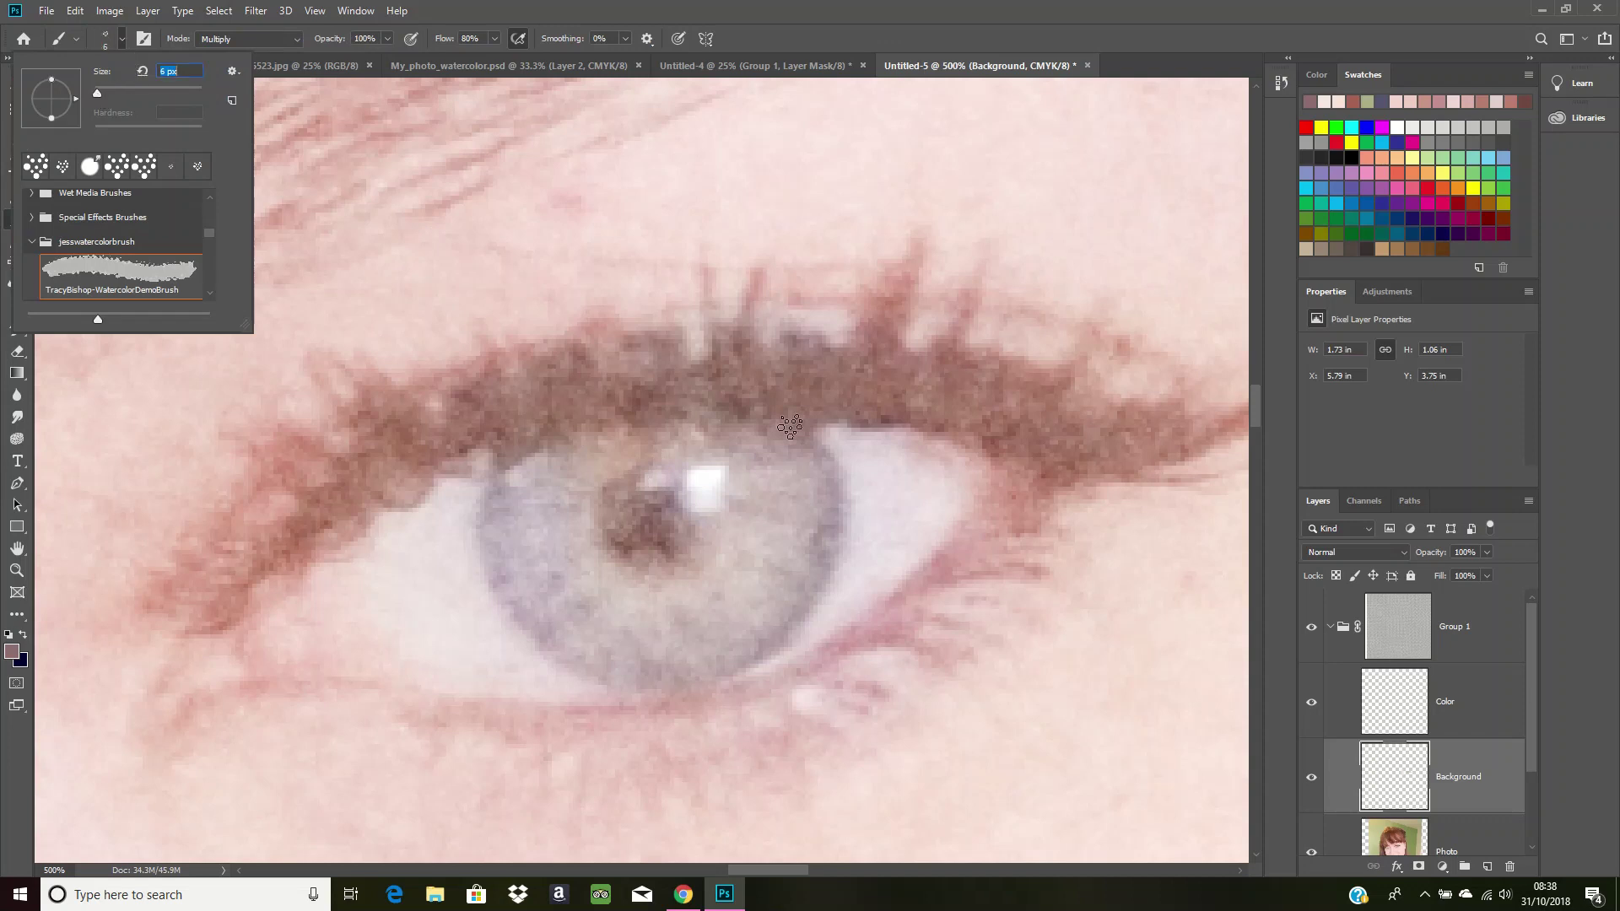
- Paint the sampled brown over the pupil on the Background layer, leaving the white highlight uncovered
click(648, 514)
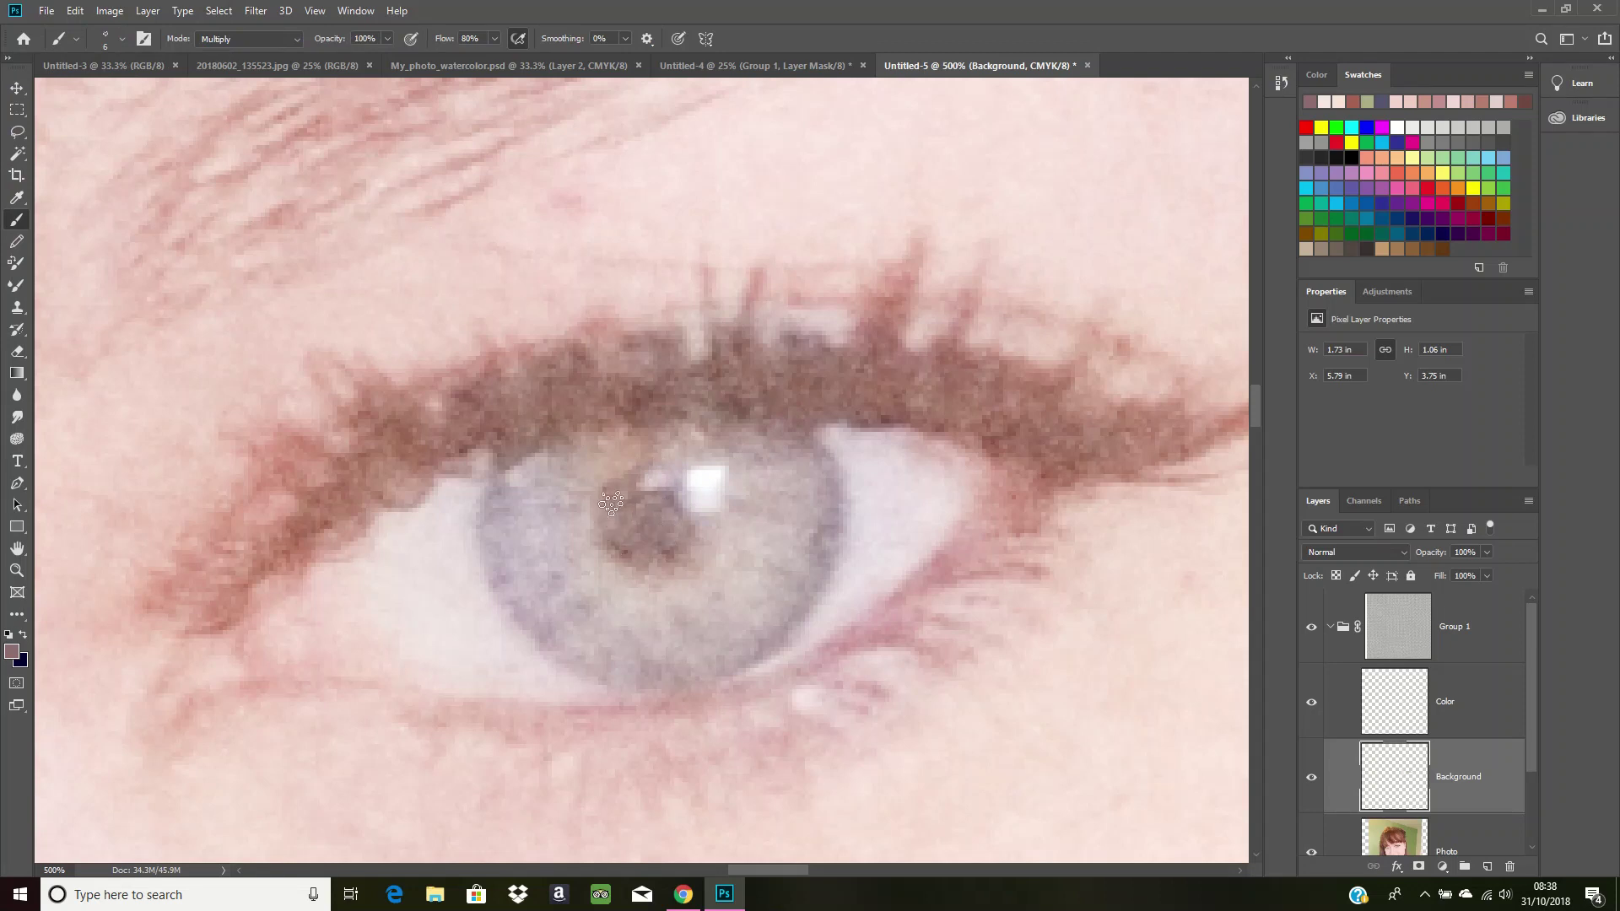
mouse_move(611, 492)
mouse_down()
mouse_move(625, 548)
mouse_move(693, 536)
mouse_up()
mouse_move(620, 531)
mouse_down()
mouse_move(665, 551)
mouse_move(688, 525)
mouse_move(653, 550)
mouse_move(629, 521)
mouse_up()
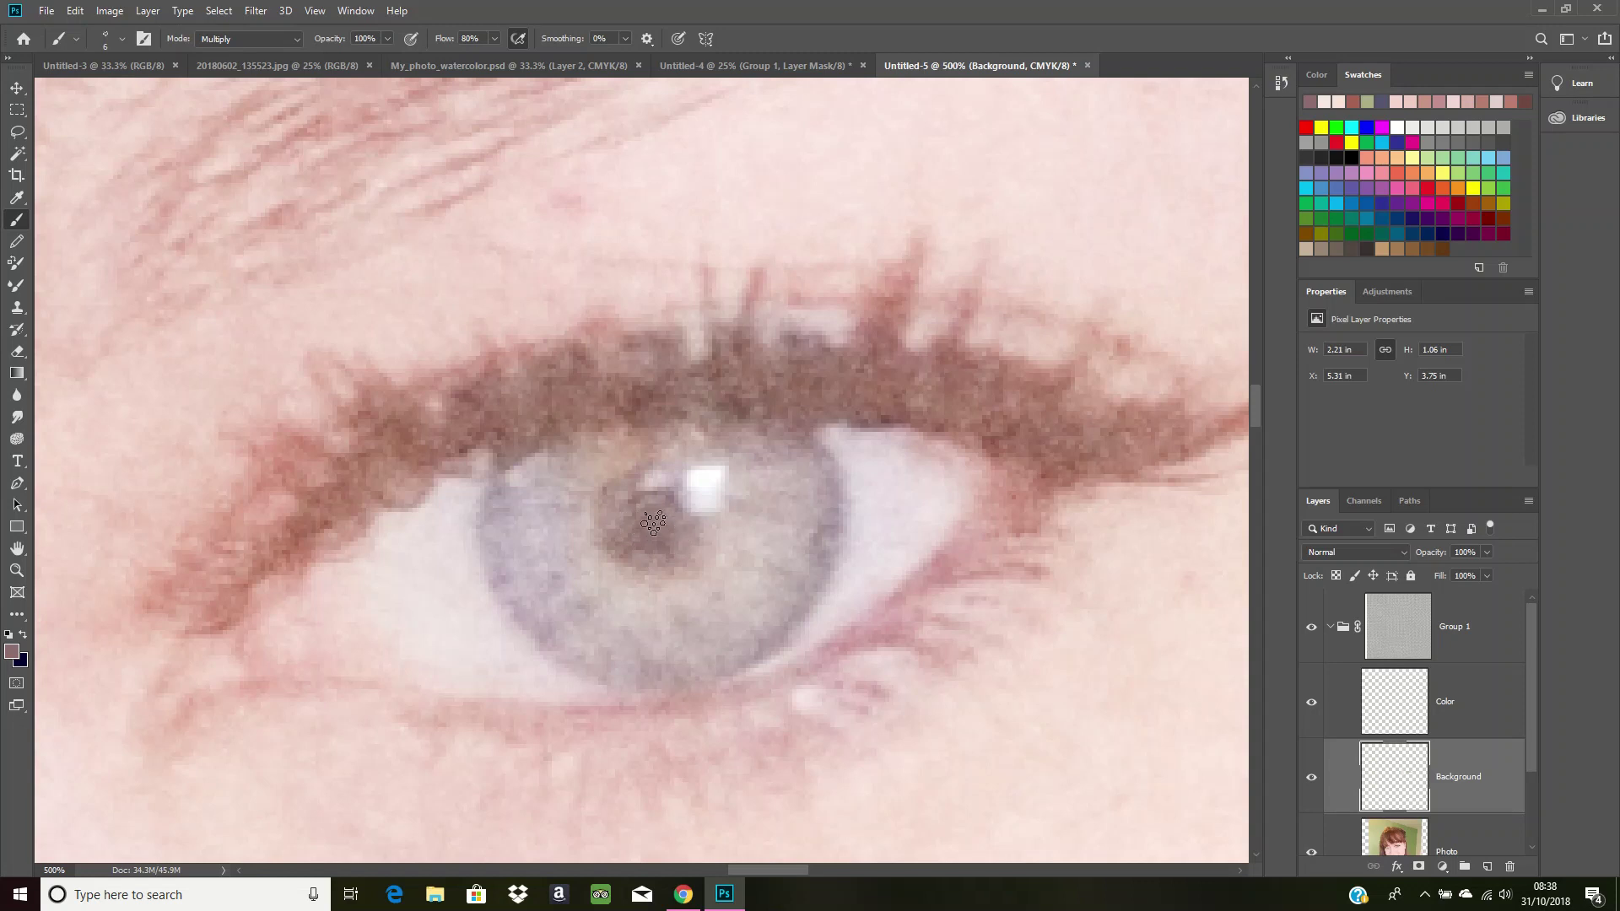
mouse_move(659, 549)
mouse_down()
mouse_move(687, 523)
mouse_move(675, 547)
mouse_move(640, 551)
mouse_move(621, 501)
mouse_move(635, 554)
mouse_move(699, 516)
mouse_move(645, 555)
mouse_move(622, 509)
mouse_up()
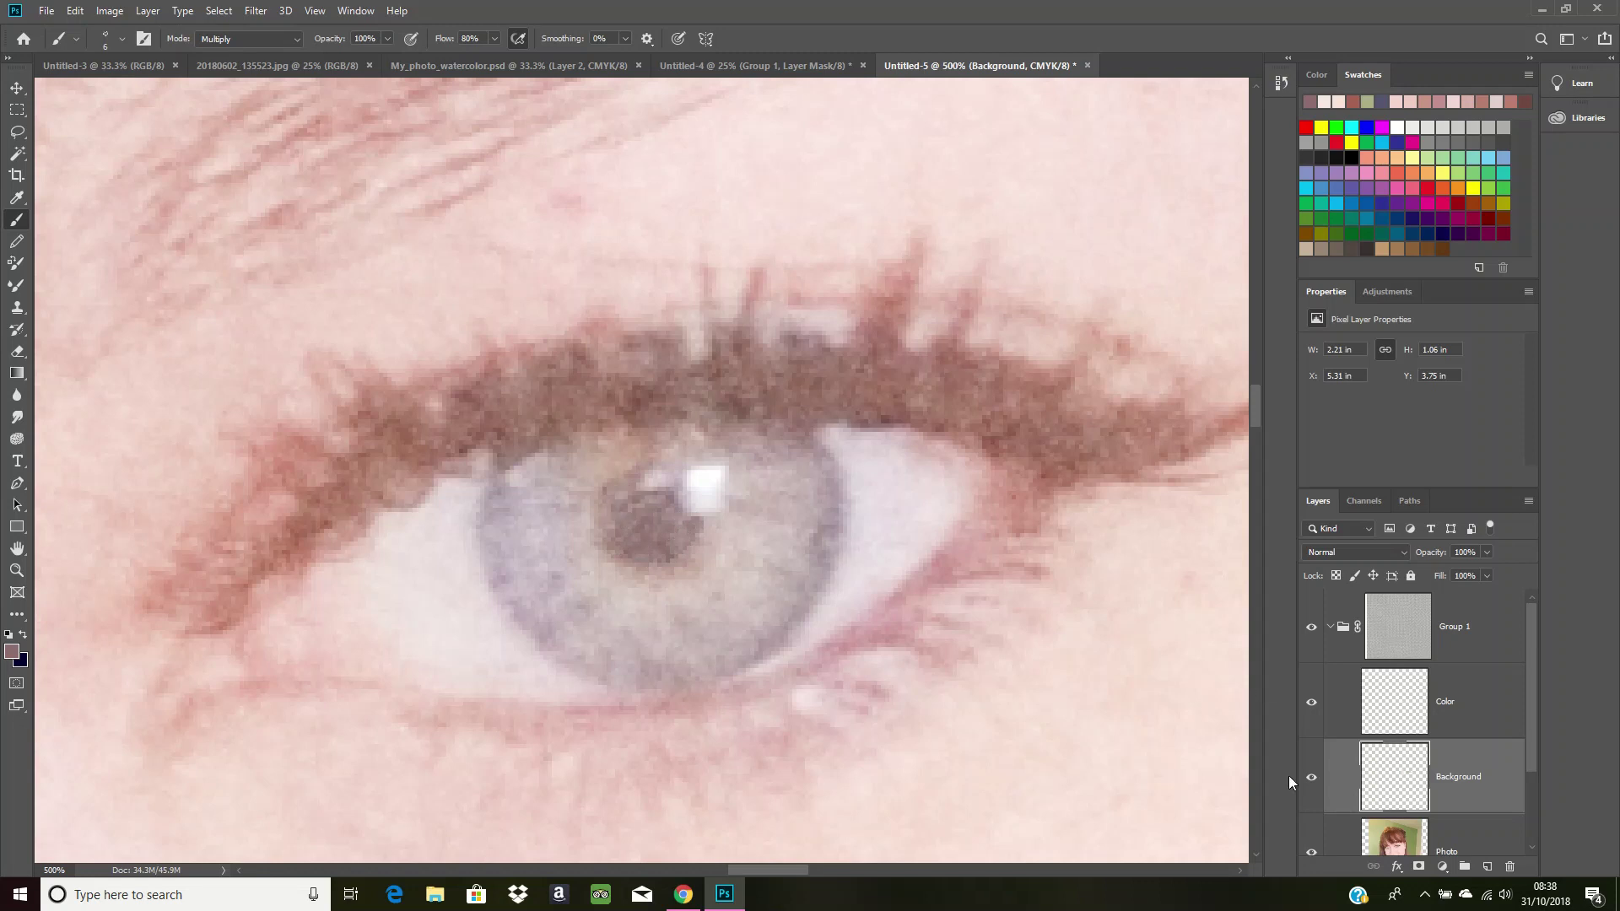
- Hide the Photo layer, darken the middle of the painted pupil with another brush stroke, and show the photo again
click(1311, 854)
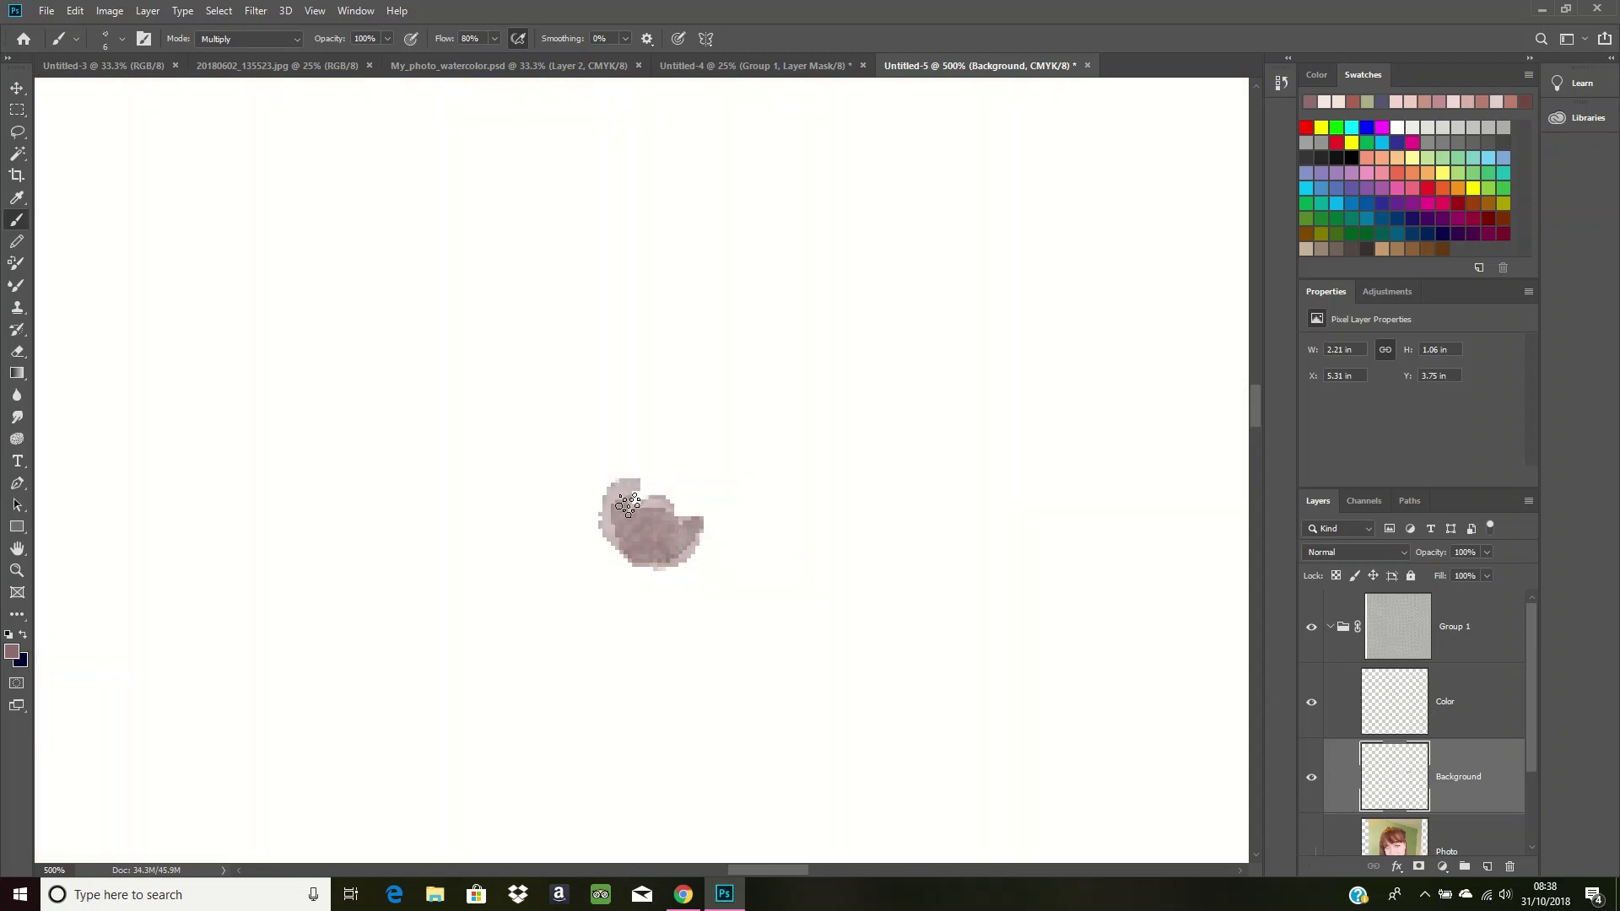
mouse_move(628, 505)
mouse_down()
mouse_move(643, 537)
mouse_move(633, 527)
mouse_move(664, 537)
mouse_up()
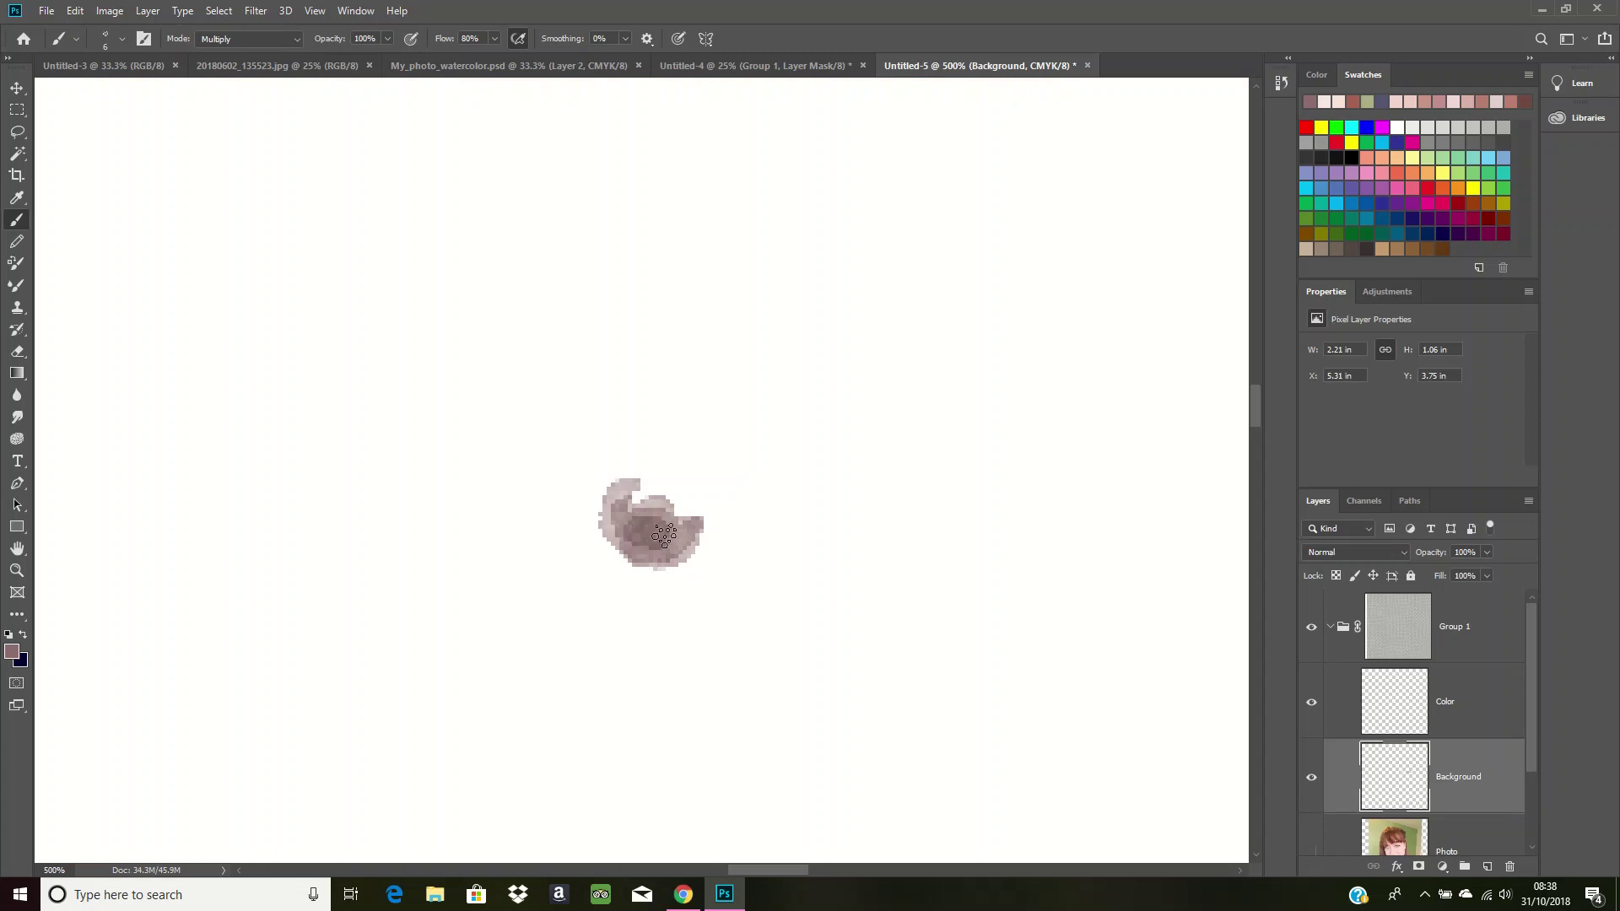
click(1313, 854)
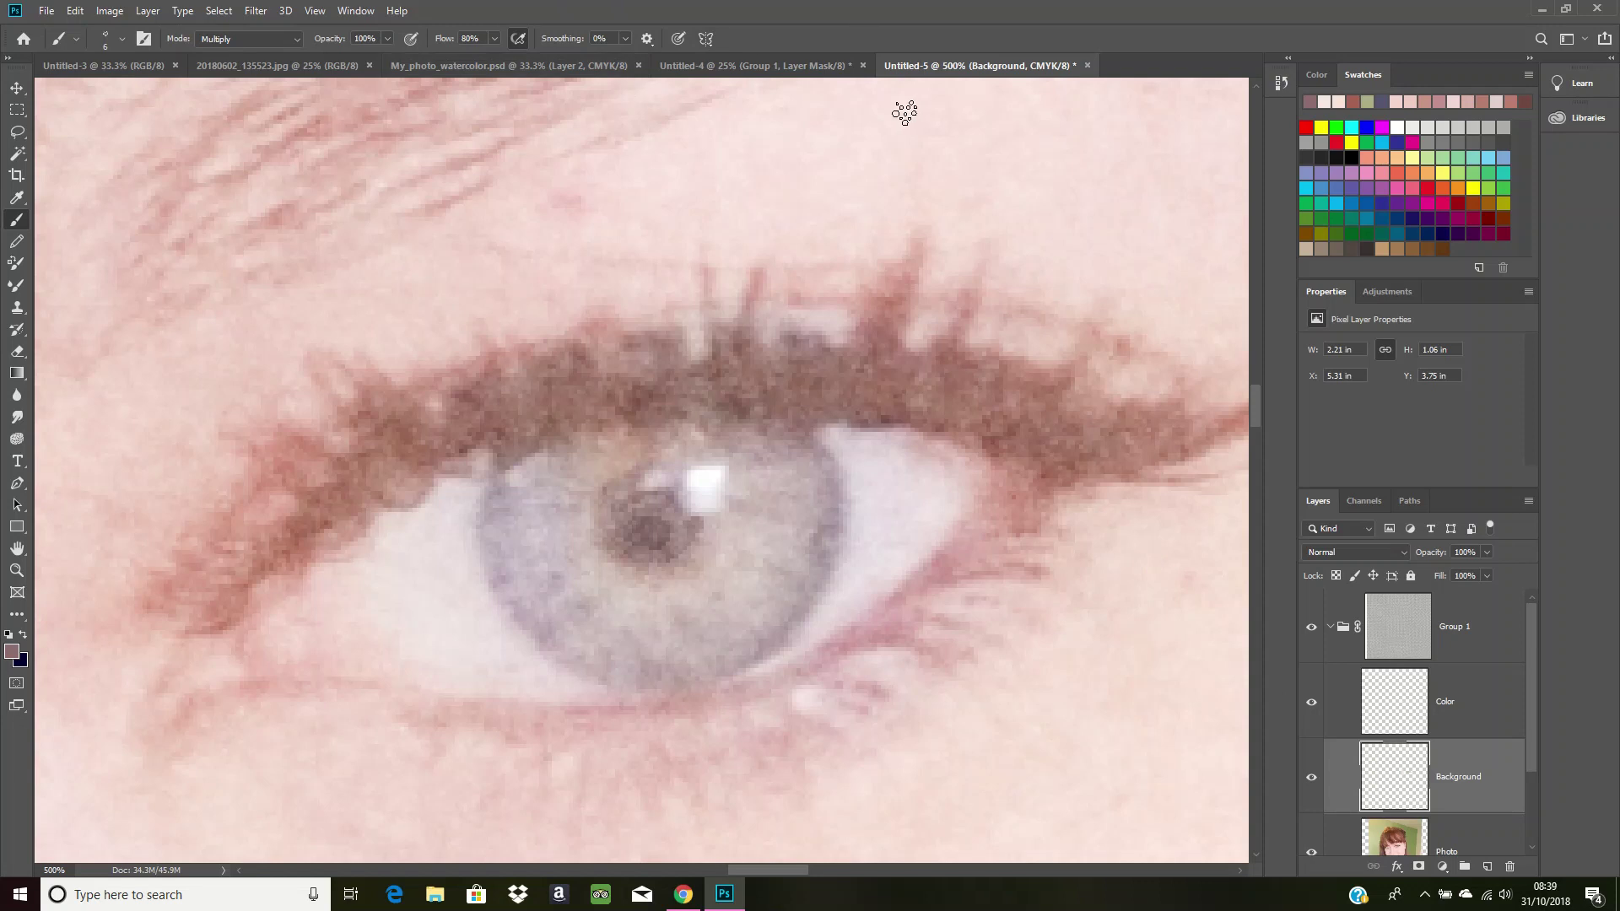
- Switch to the My_photo_watercolor.psd document to view the more complete watercolor portrait
key(ctrl+1)
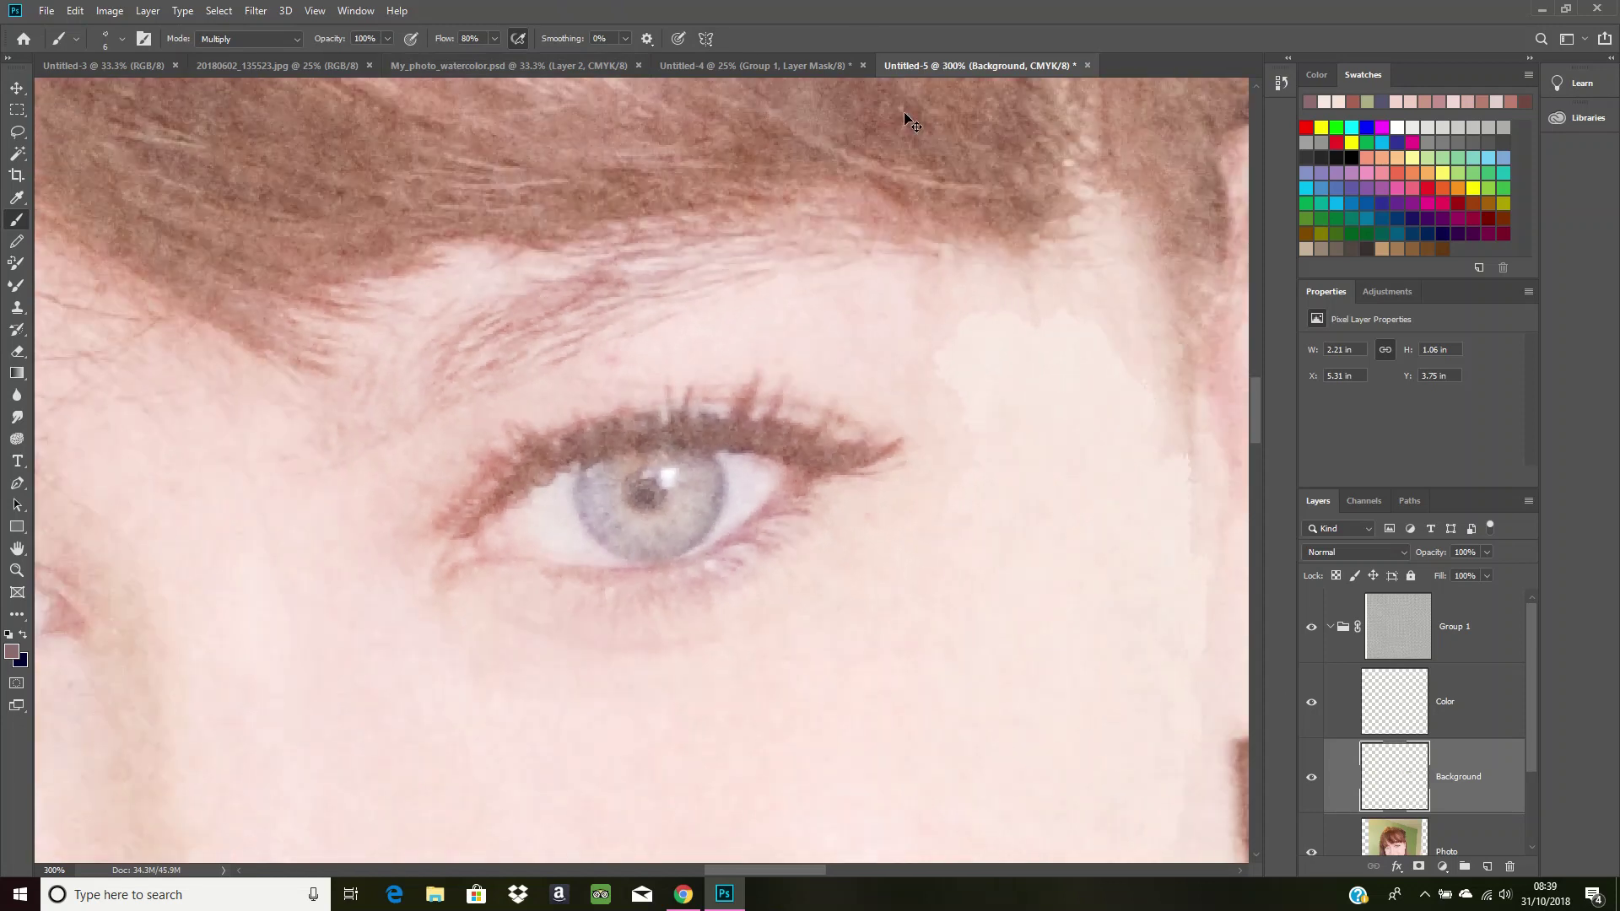
key(ctrl+minus)
key(ctrl+minus)
key(ctrl+minus)
key(ctrl+minus)
key(ctrl+minus)
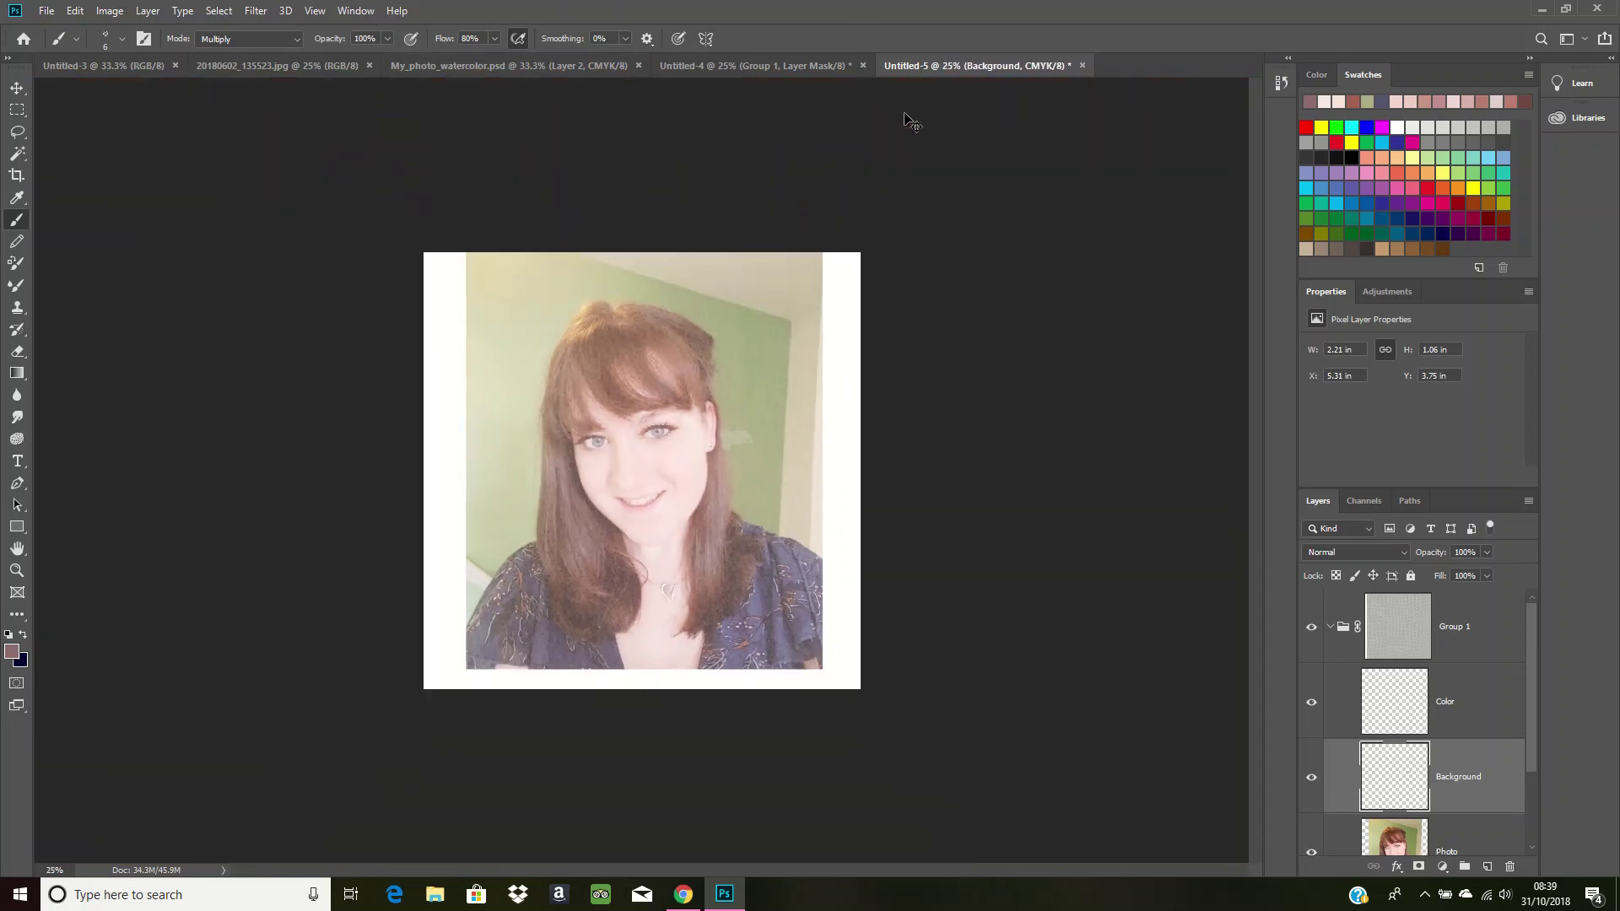
click(756, 65)
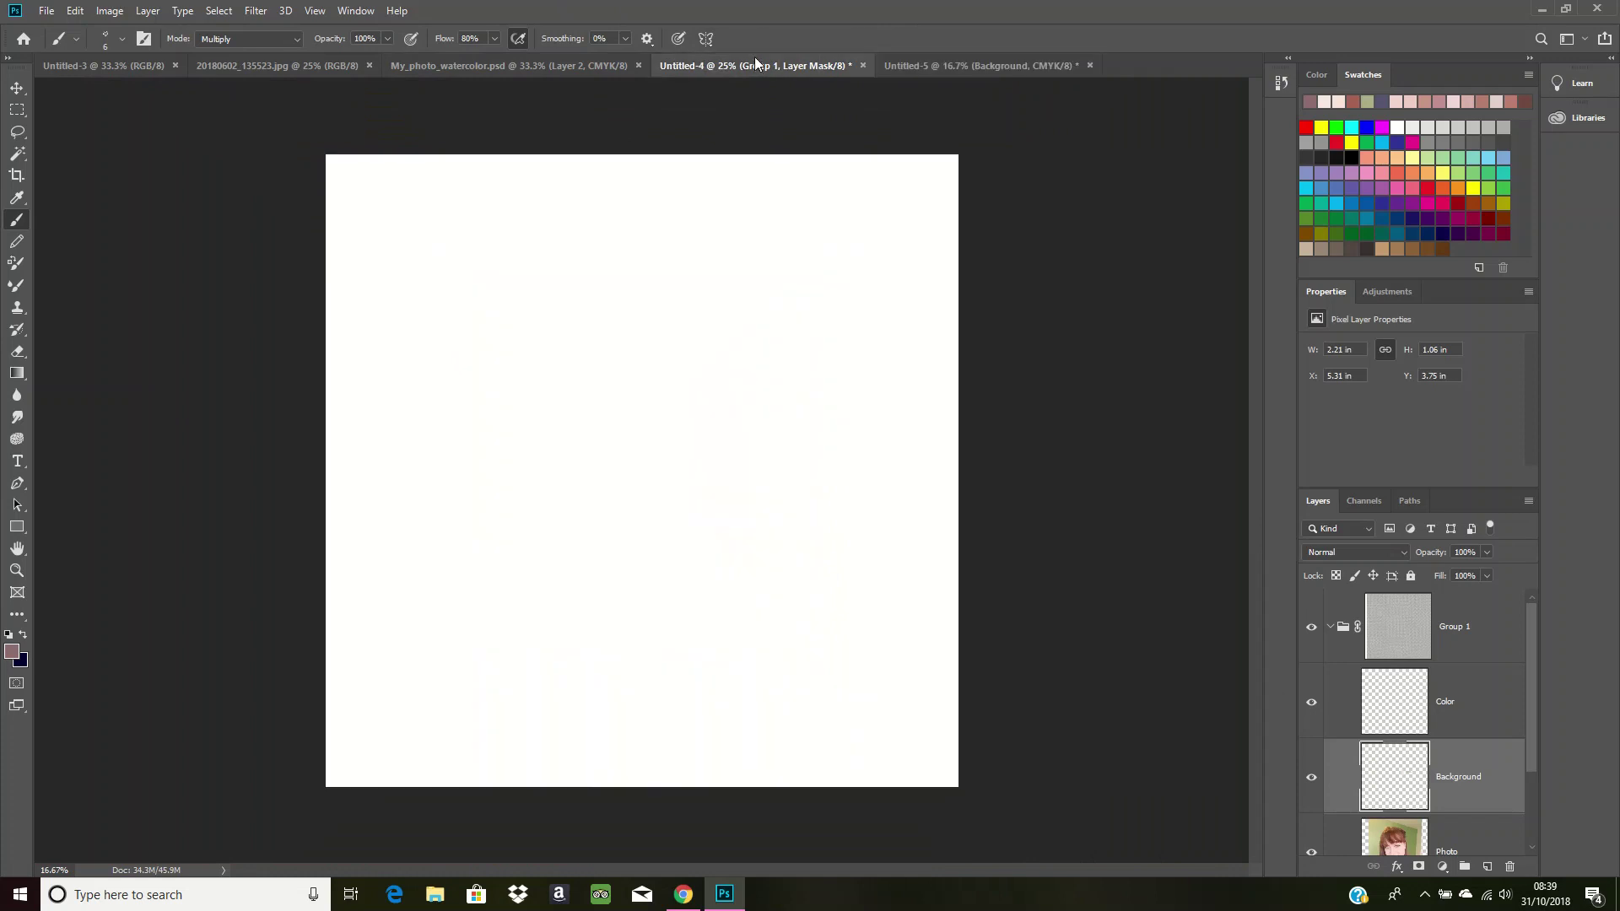
click(556, 68)
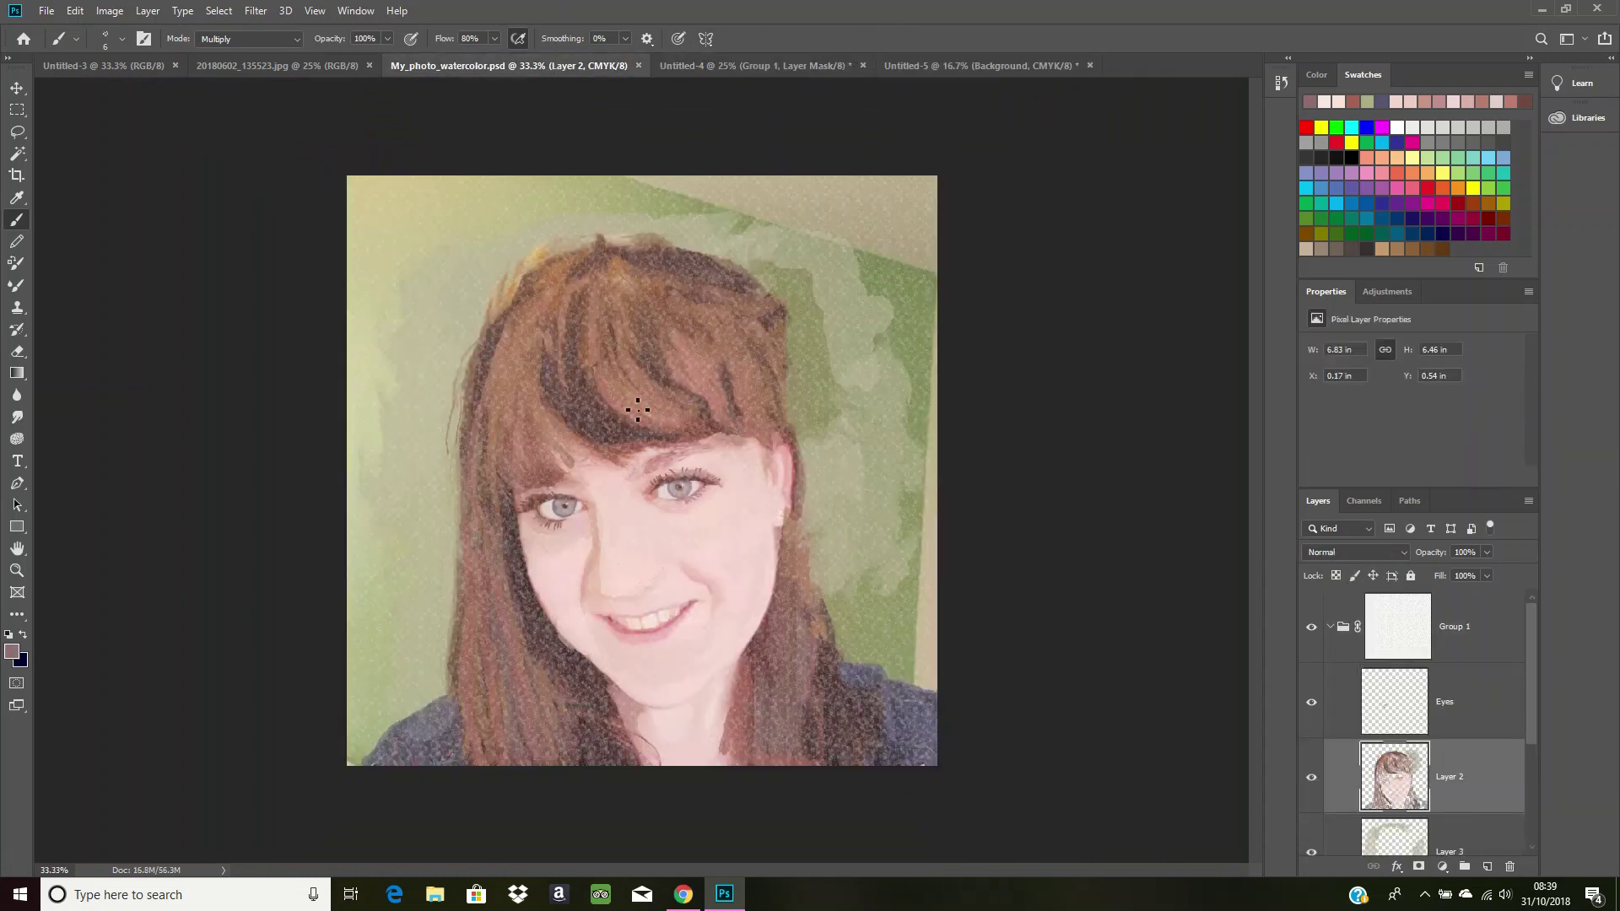
- Hide and show the Layer 1 photo twice to compare the painted portrait with the original photo
scroll(1425, 825, down, 1)
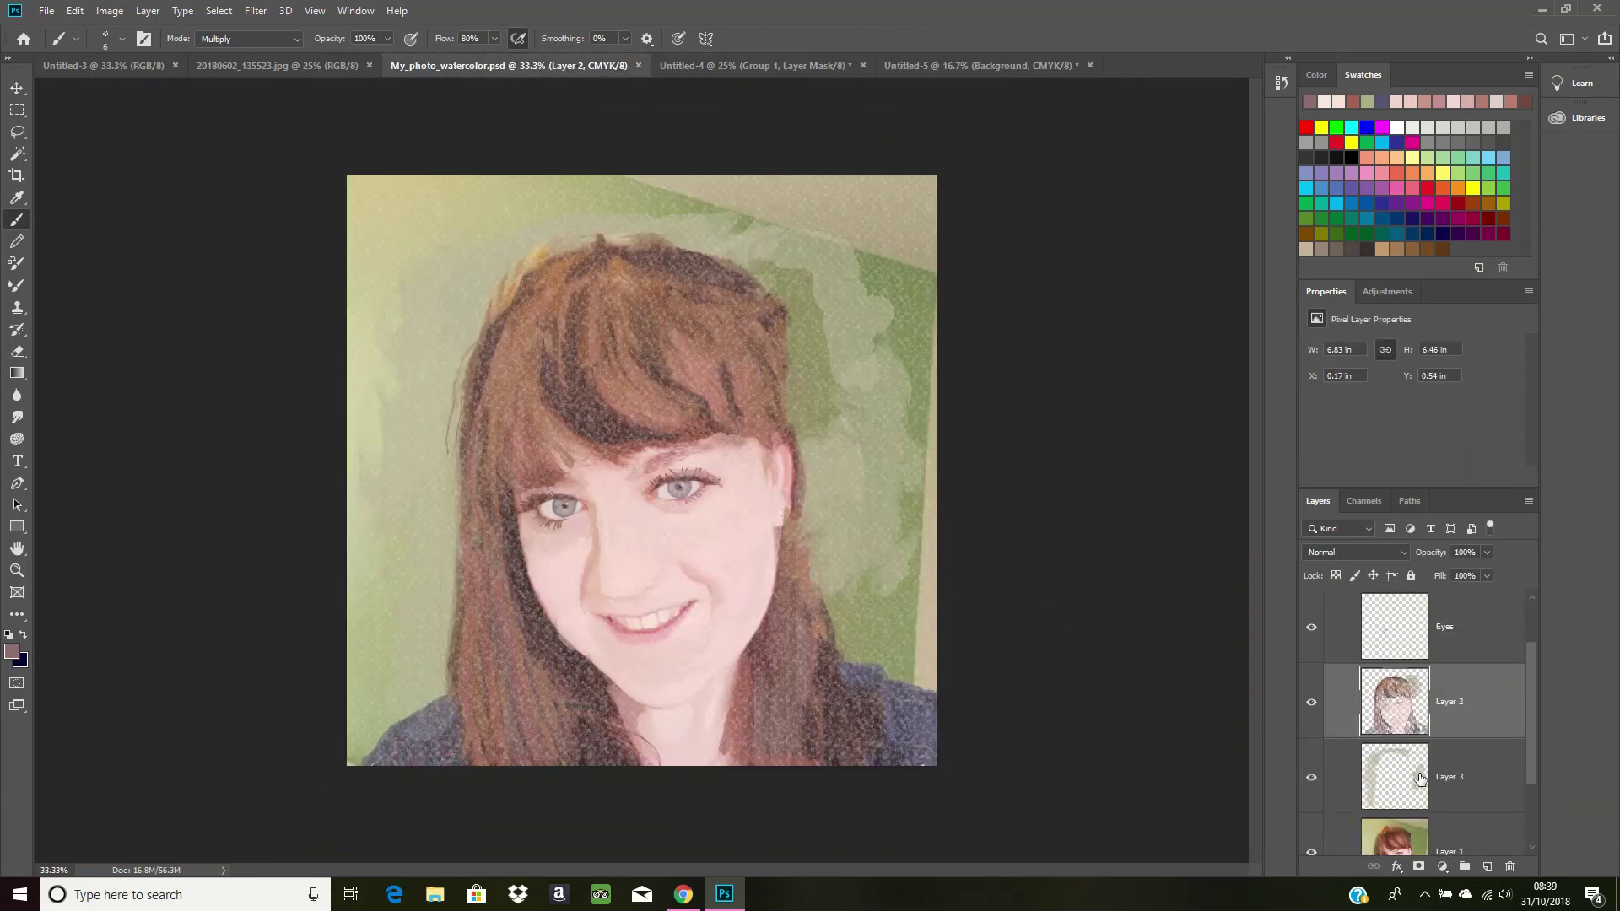
scroll(1426, 776, down, 1)
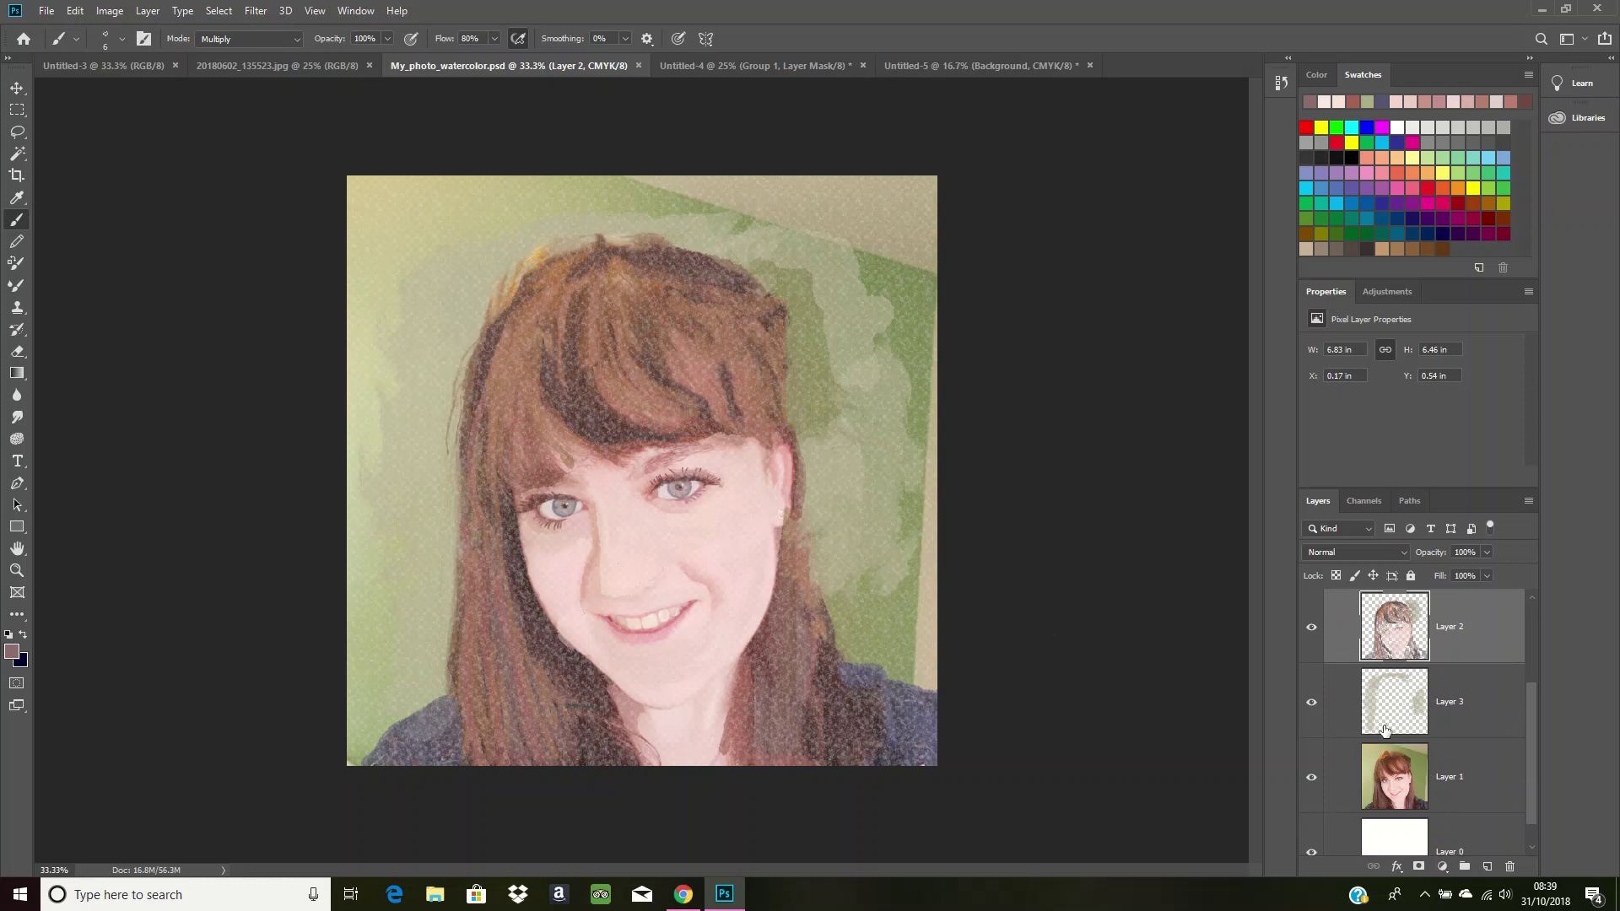
click(1313, 783)
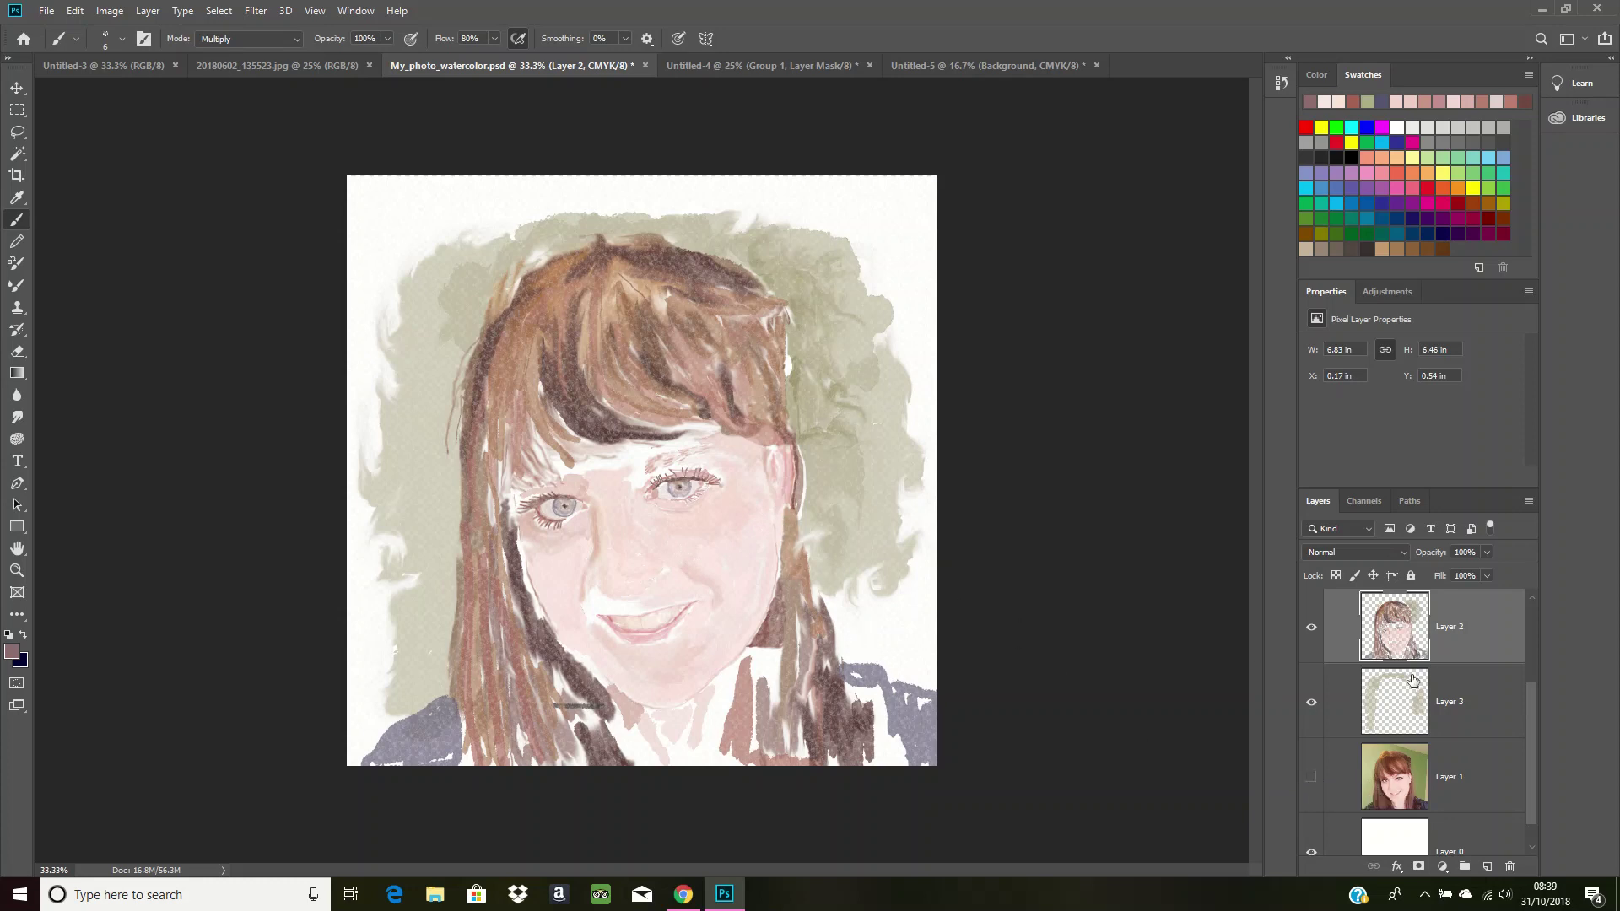
click(1313, 781)
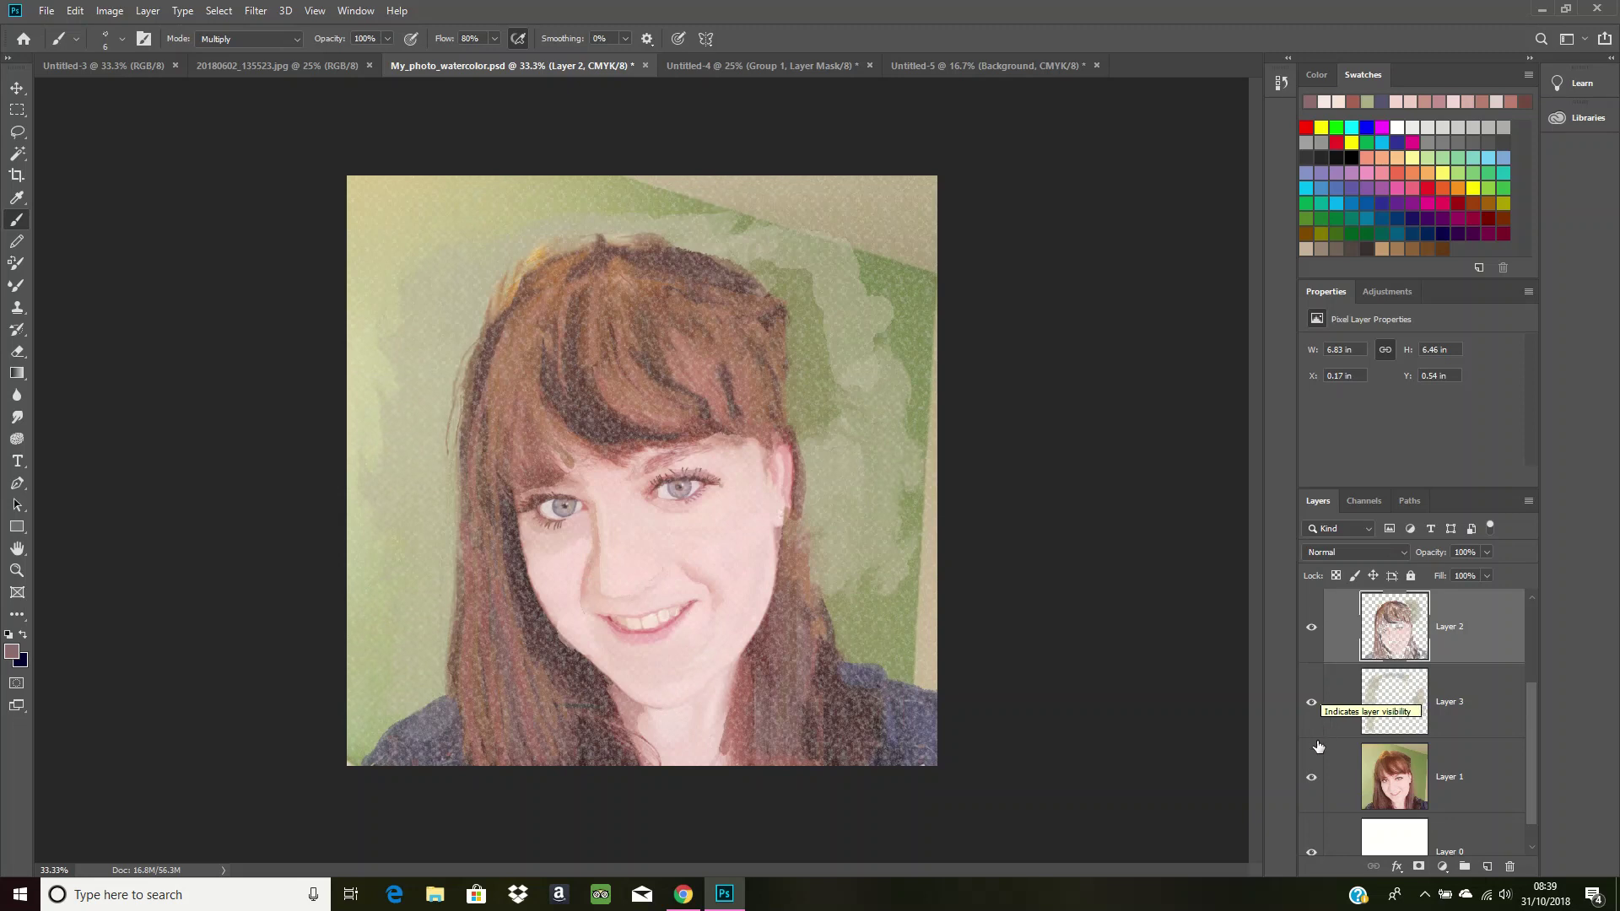
click(1313, 775)
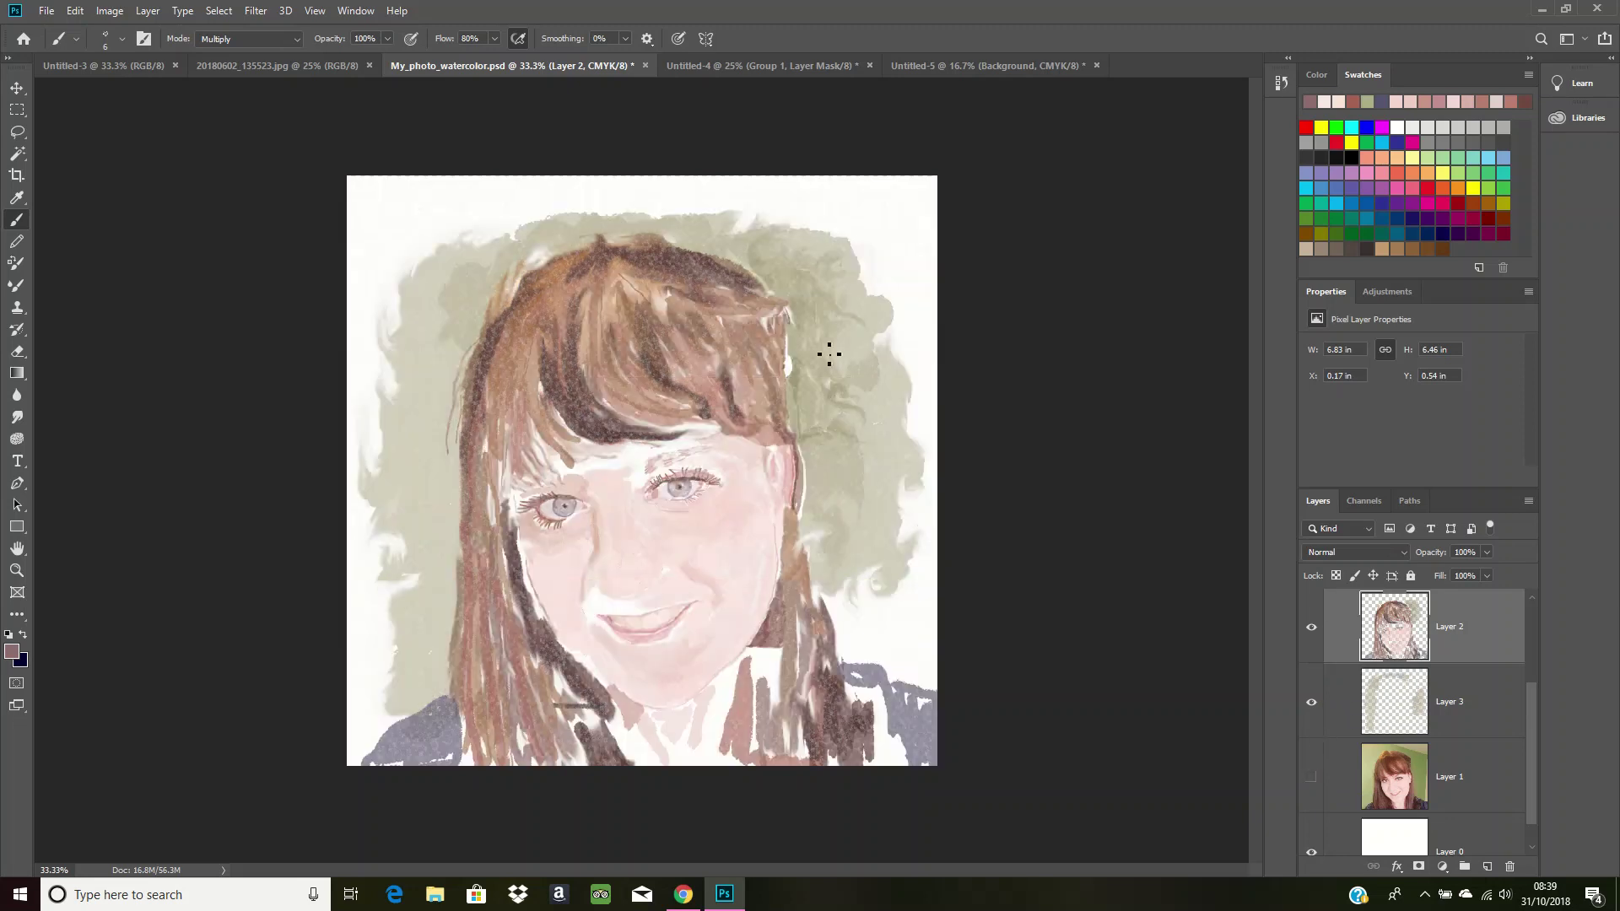
click(1312, 778)
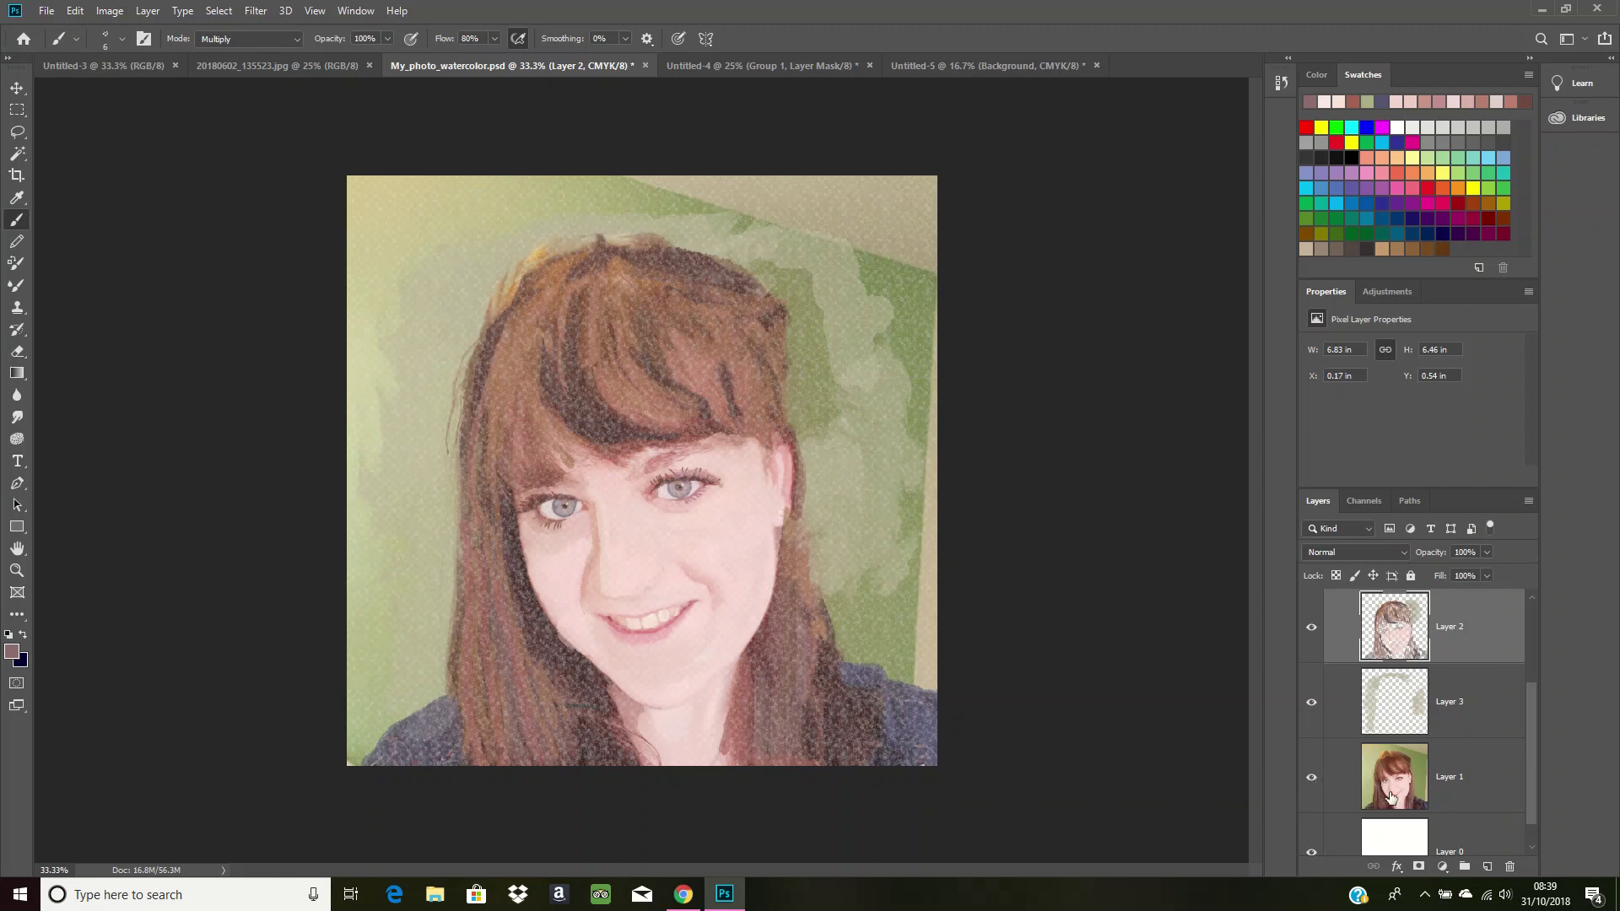
- Toggle the visibility of Layer 2 off and on and examine the layer stack from Layer 0 up to Group 1
click(1310, 633)
click(1311, 631)
scroll(1360, 748, down, 1)
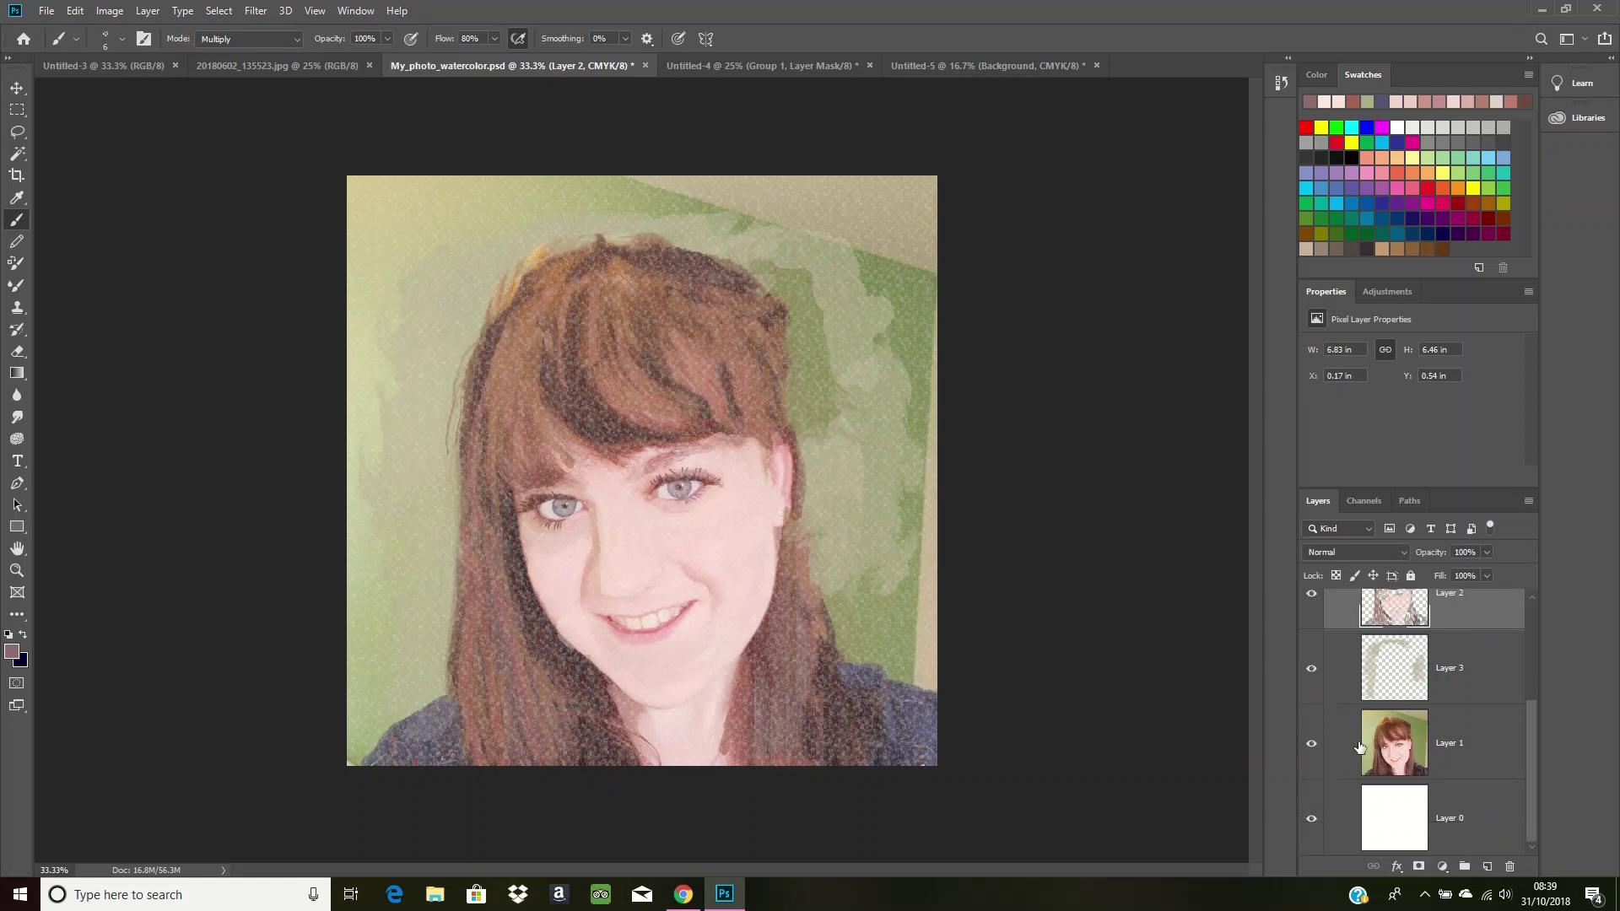
scroll(1359, 727, up, 3)
scroll(1354, 728, down, 3)
scroll(1350, 727, up, 3)
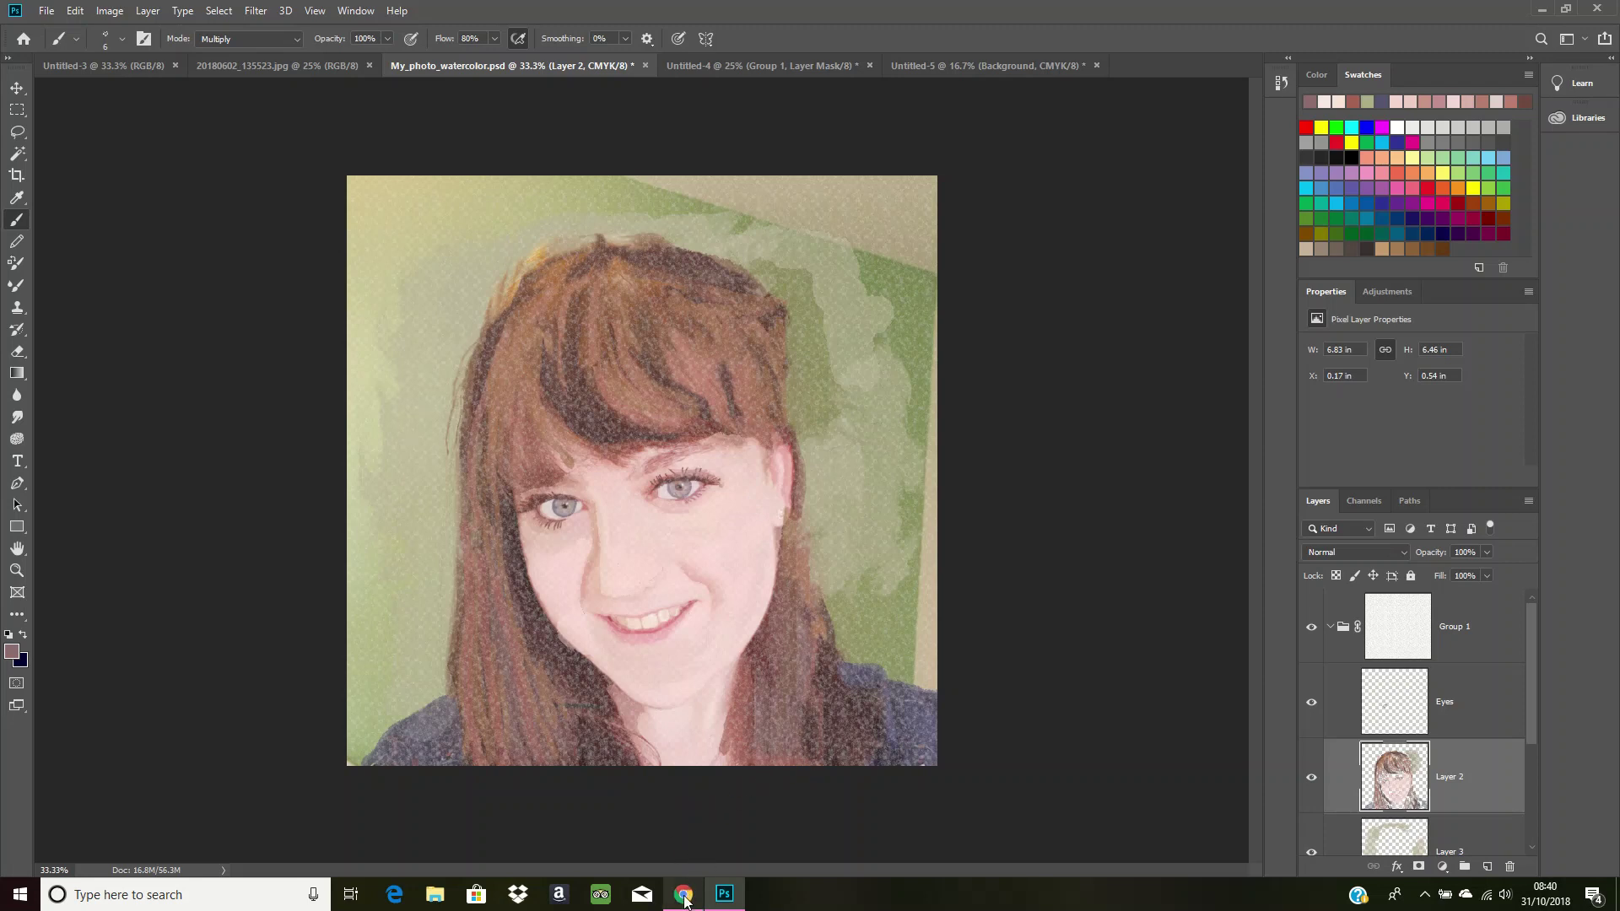
click(1425, 895)
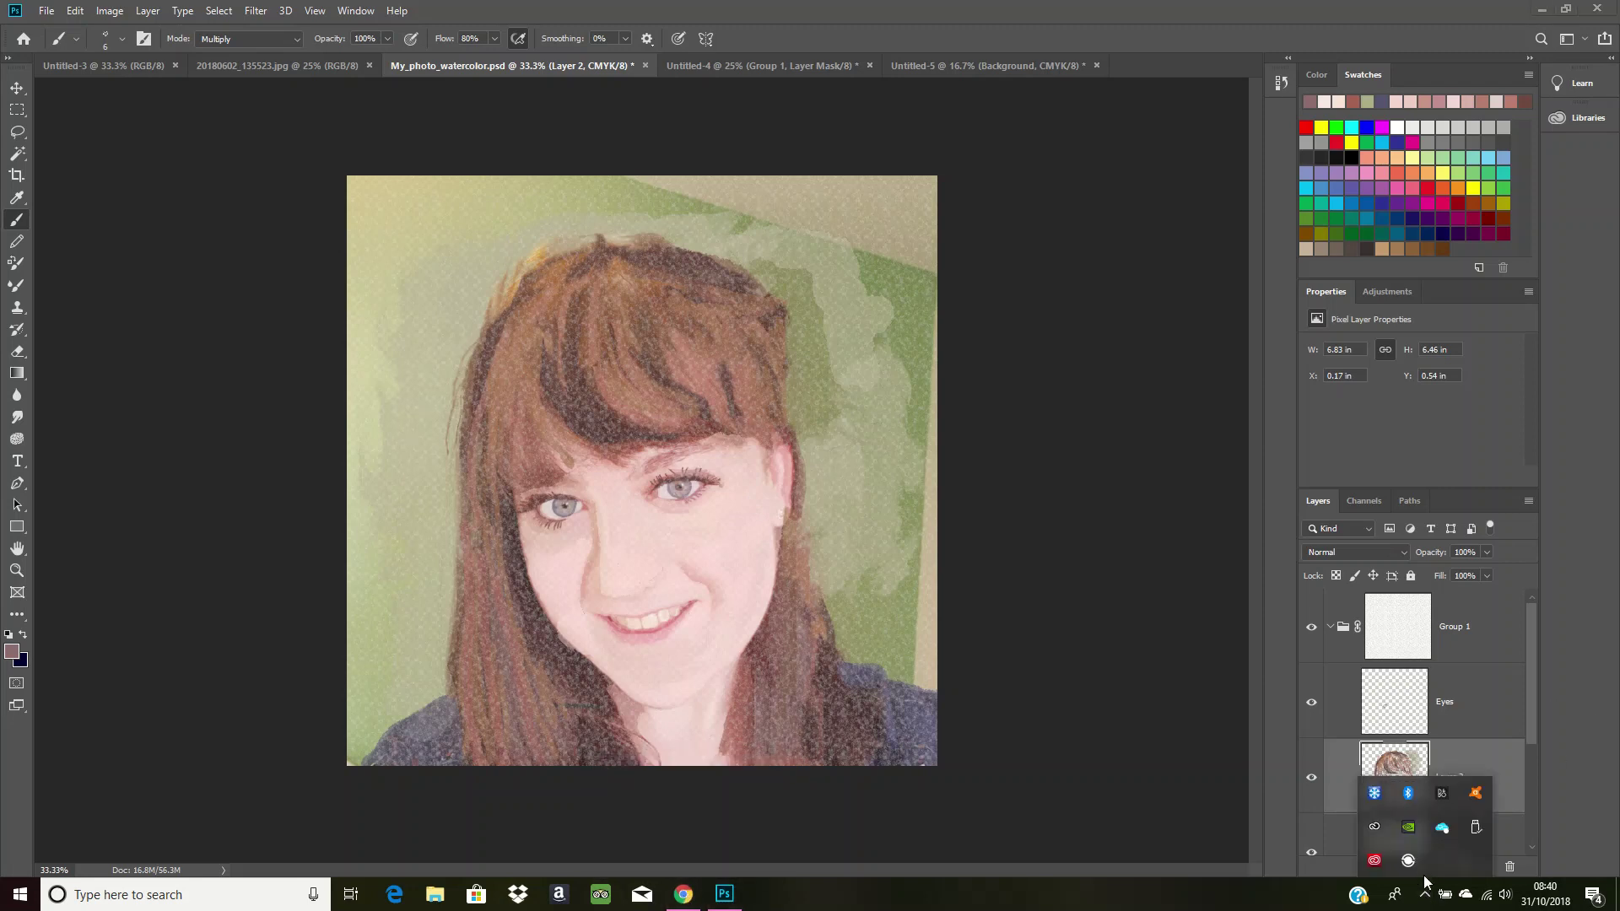